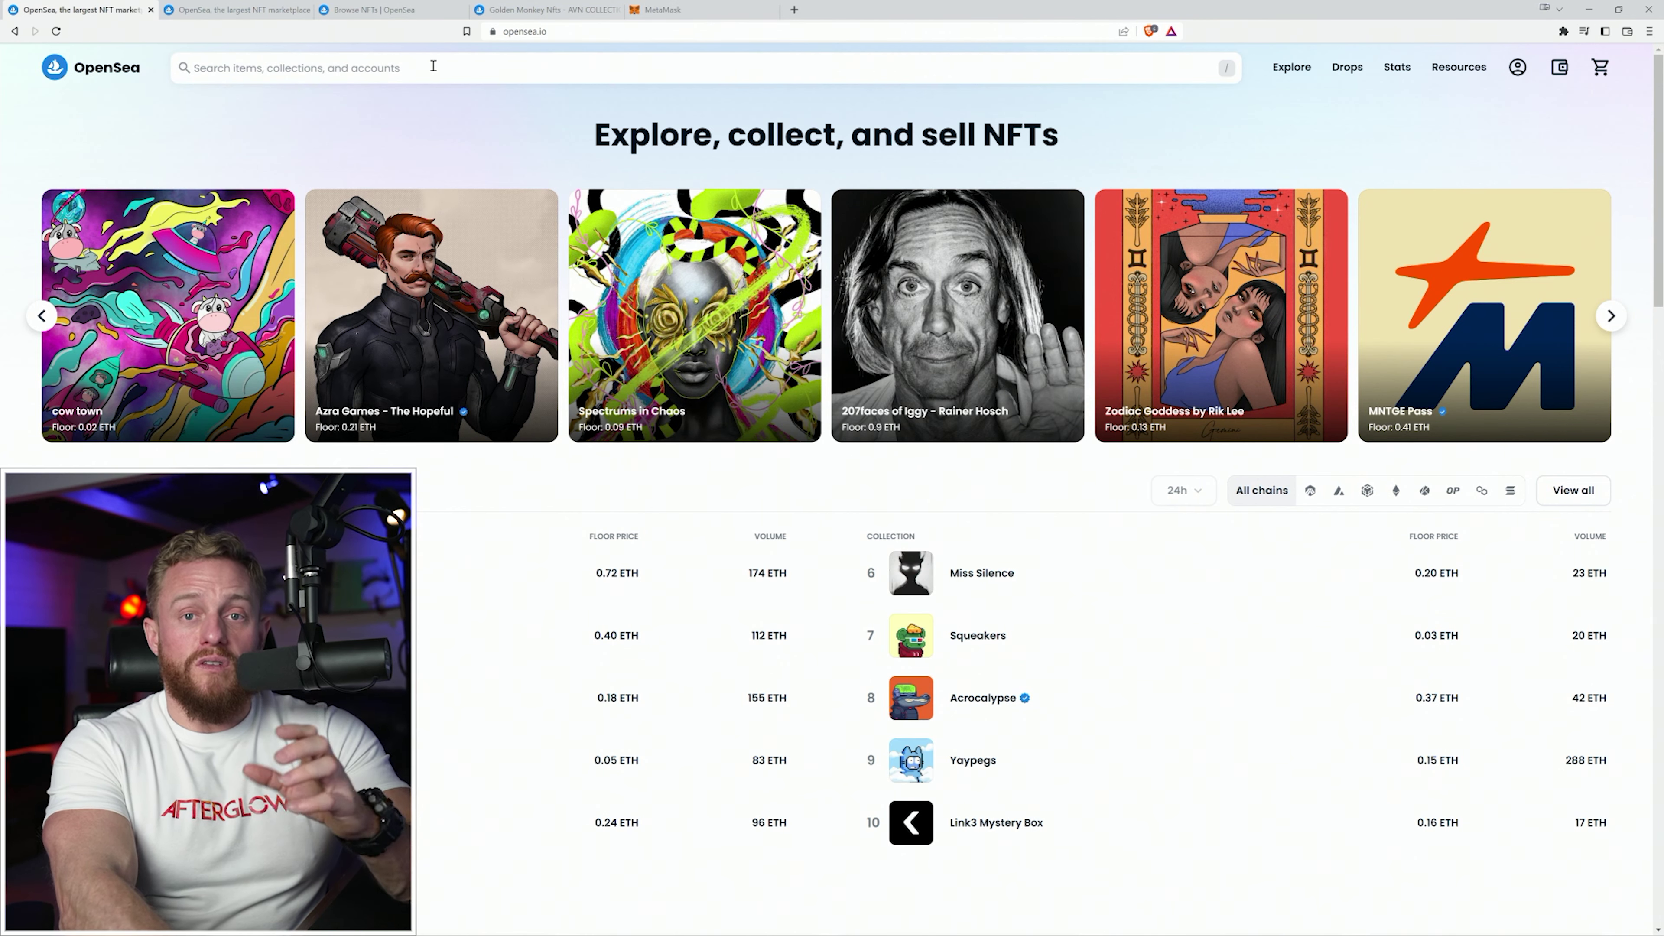
mouse_move(1518, 68)
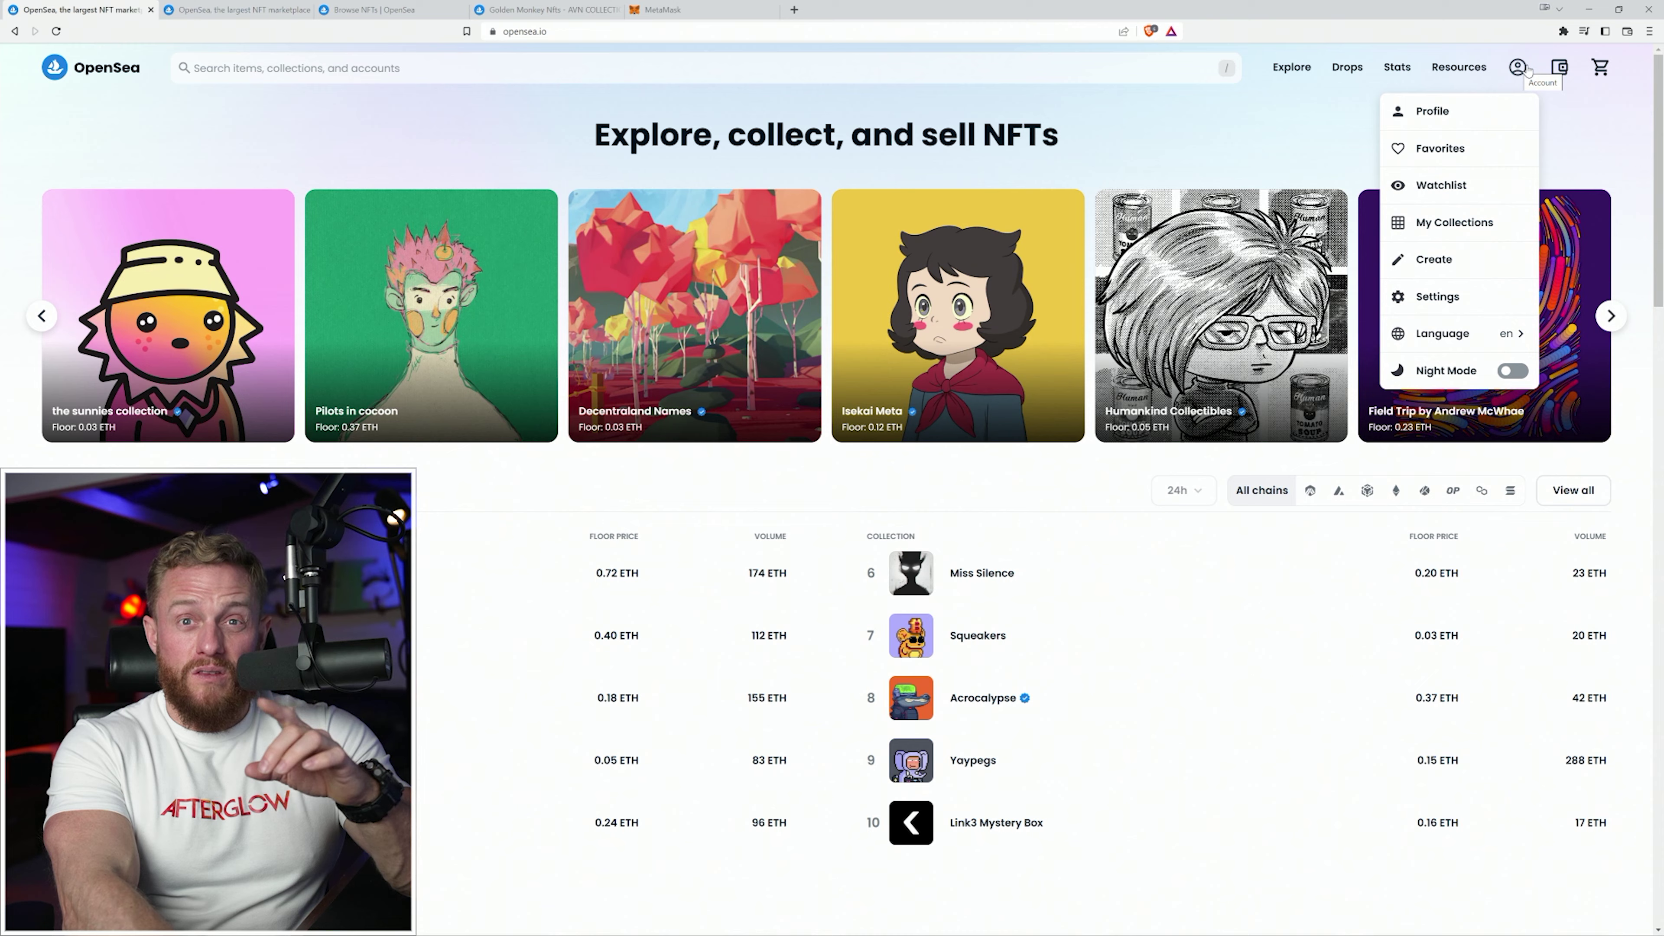
left_click(1461, 113)
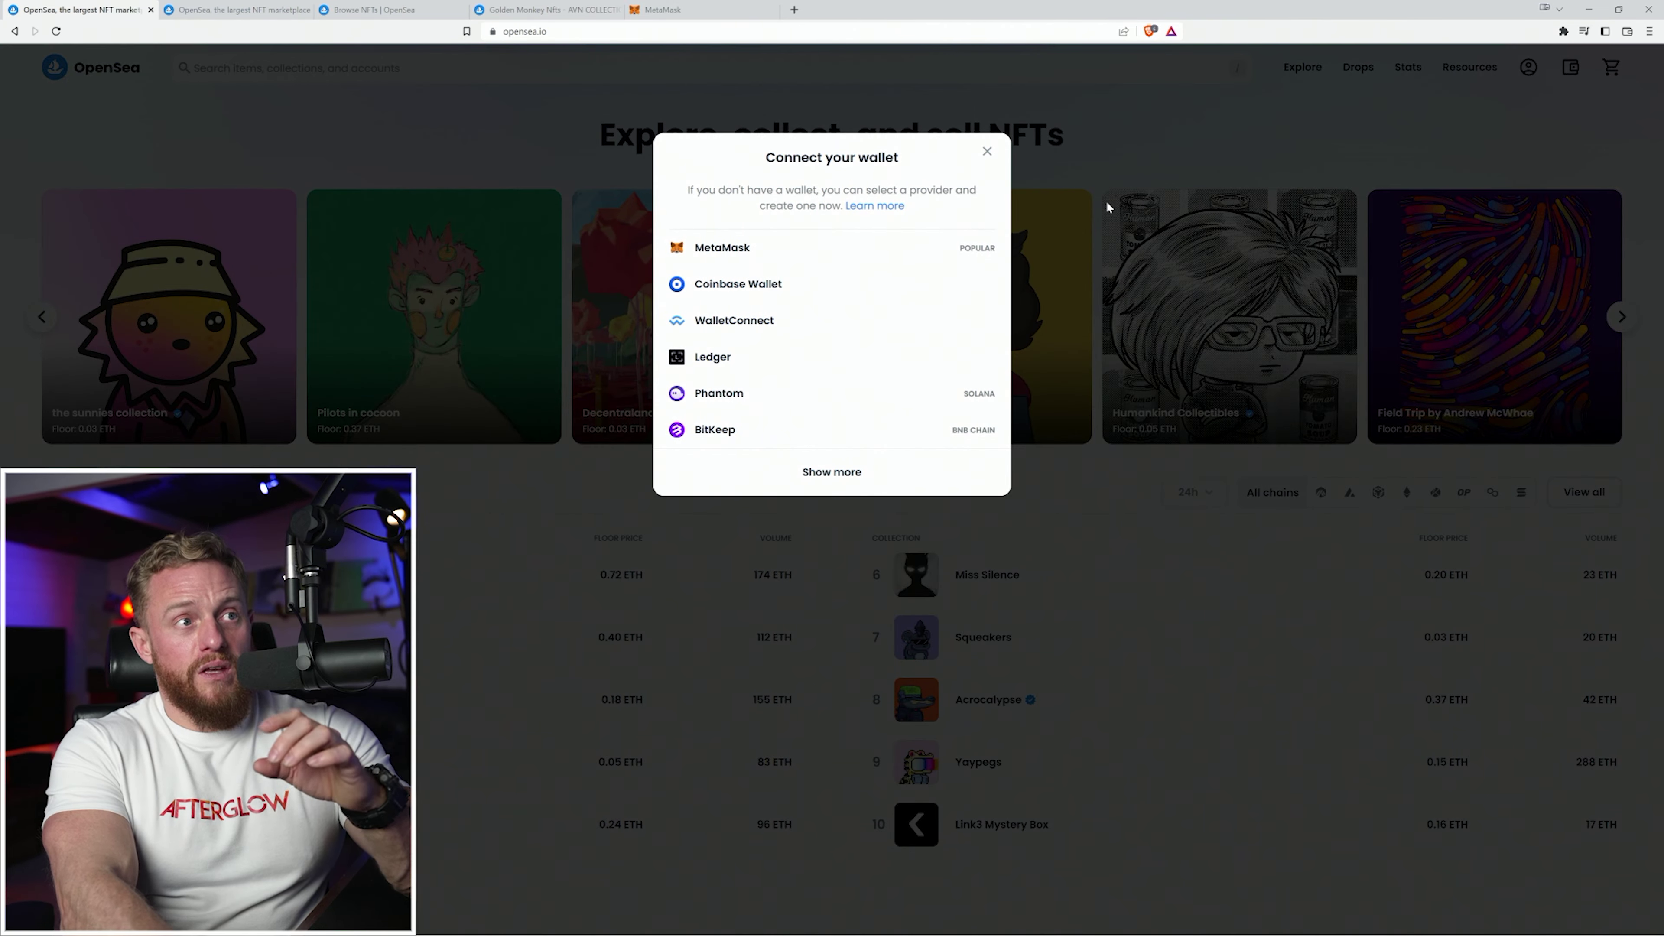
Connect the MetaMask wallet to OpenSea from the Connect your wallet dialog.
left_click(739, 249)
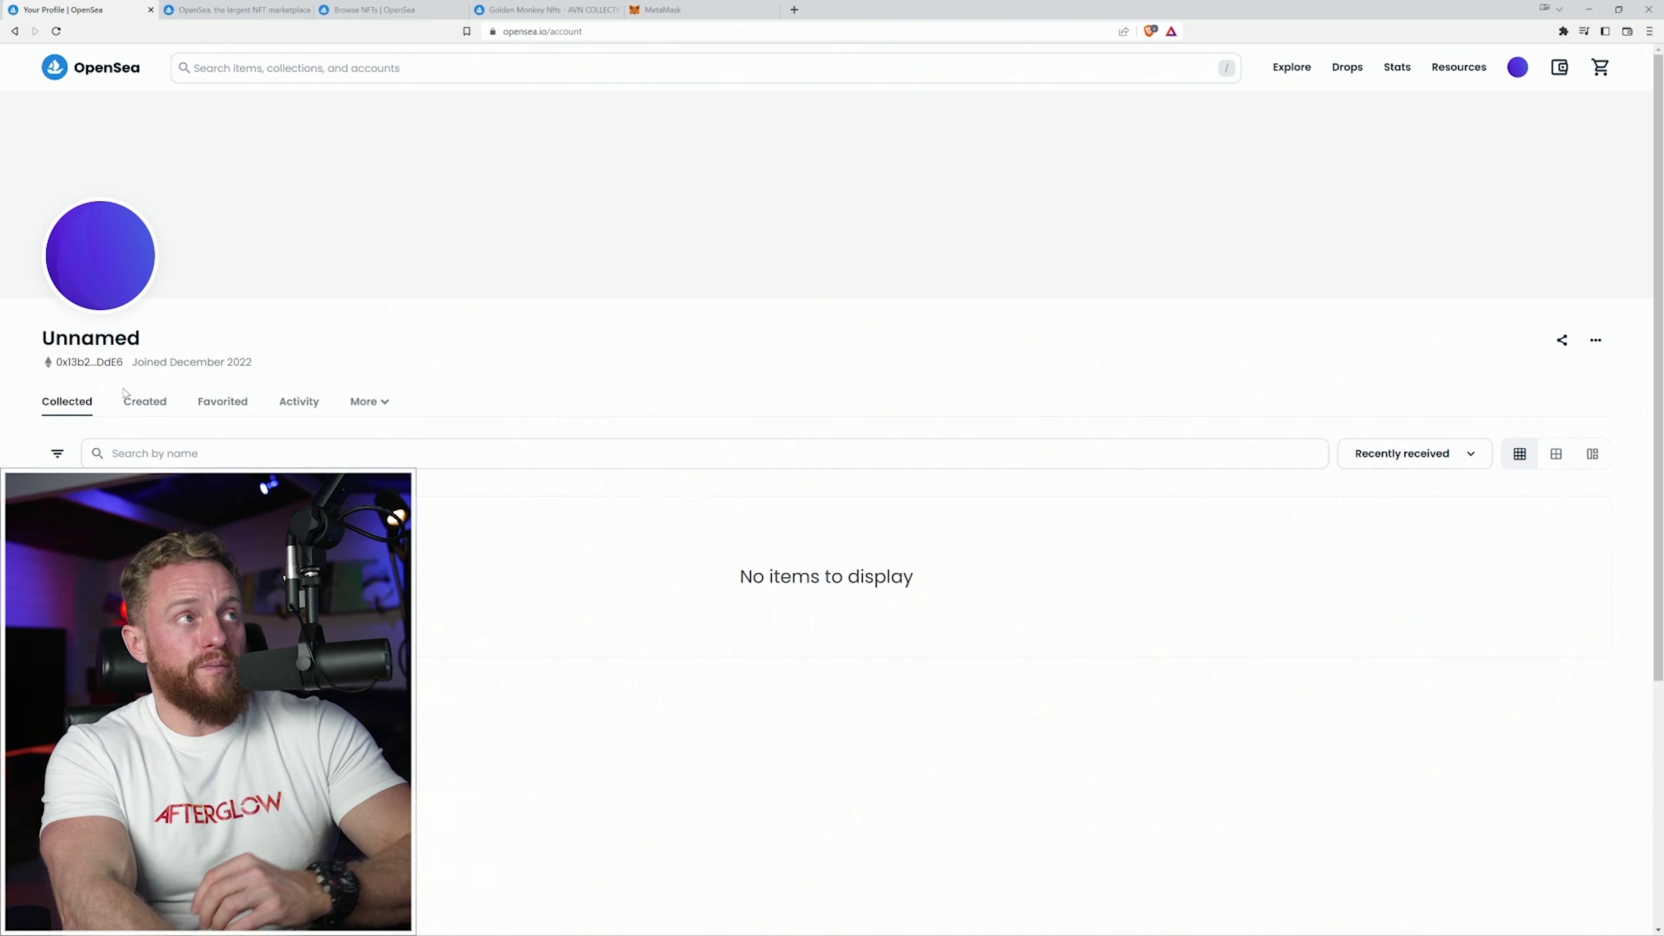
left_click(224, 11)
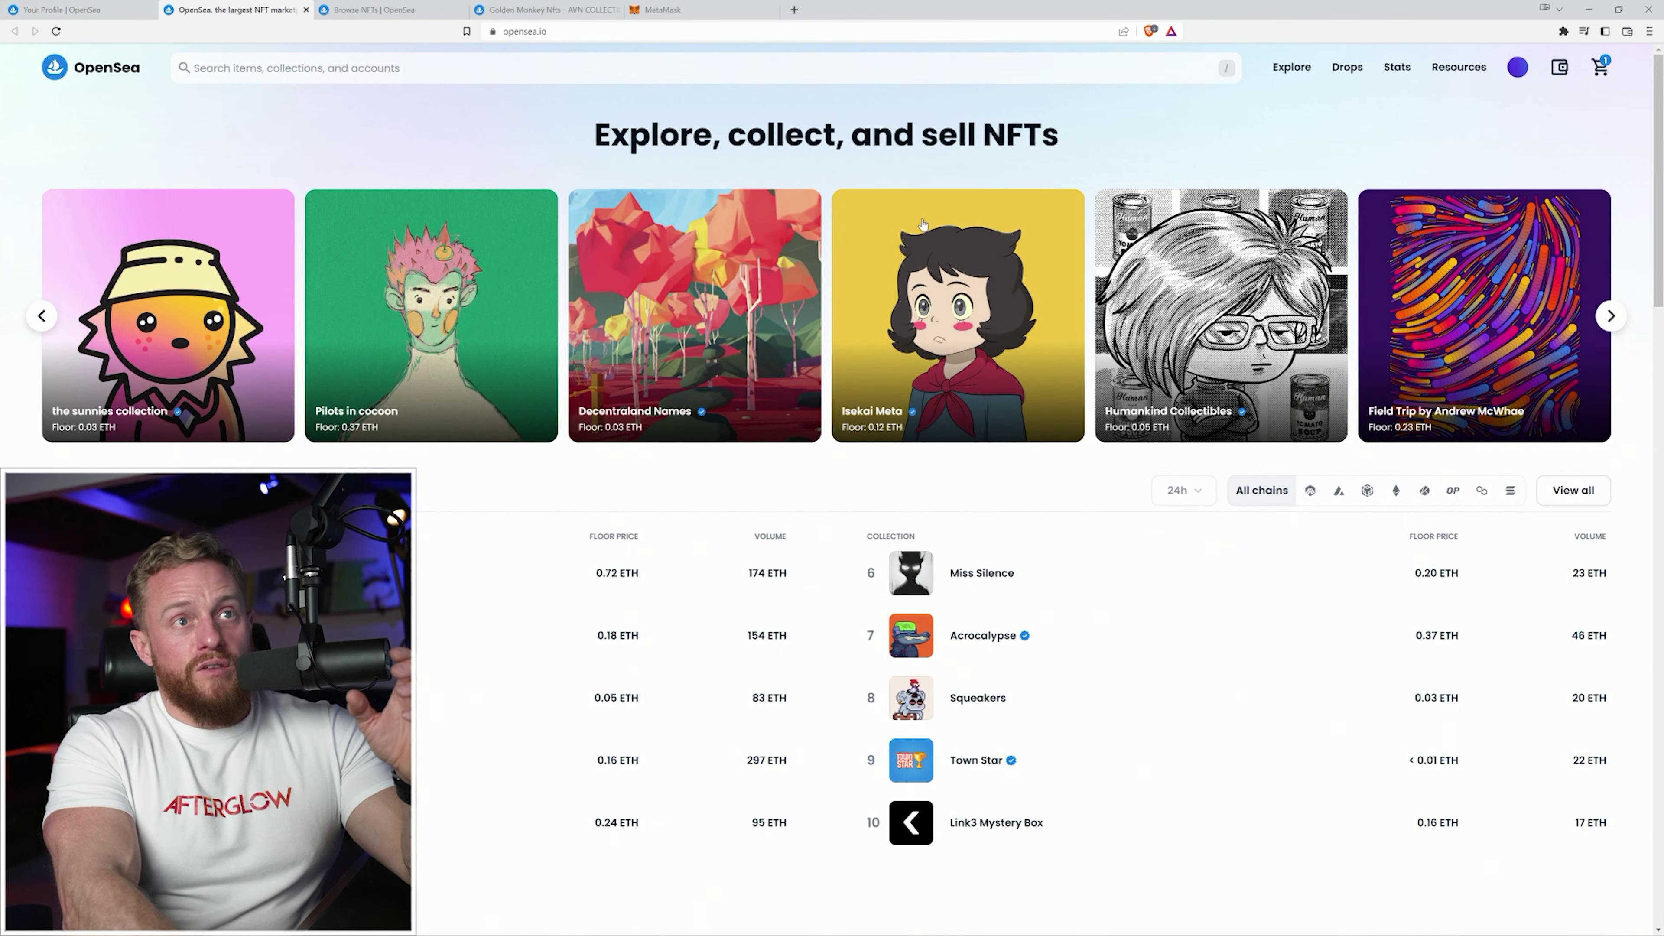
Browse the filtered Polygon NFT grid, then open the Golden Monkey Nfts listing at 0.001 MATIC.
mouse_move(1296, 70)
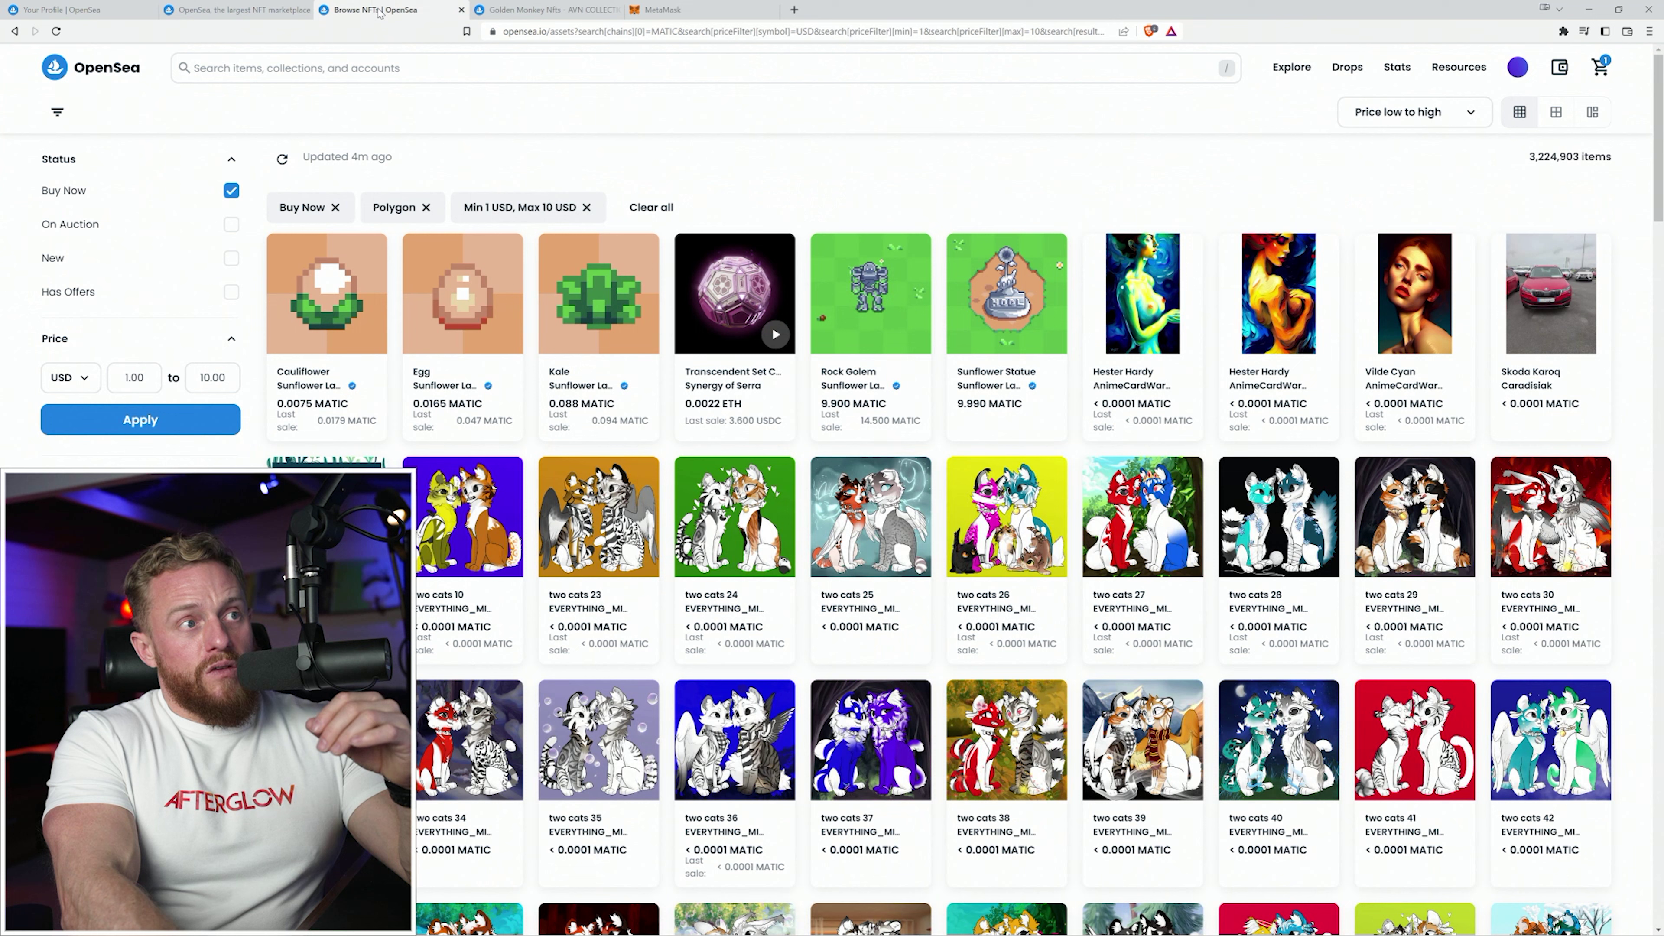
left_click(380, 10)
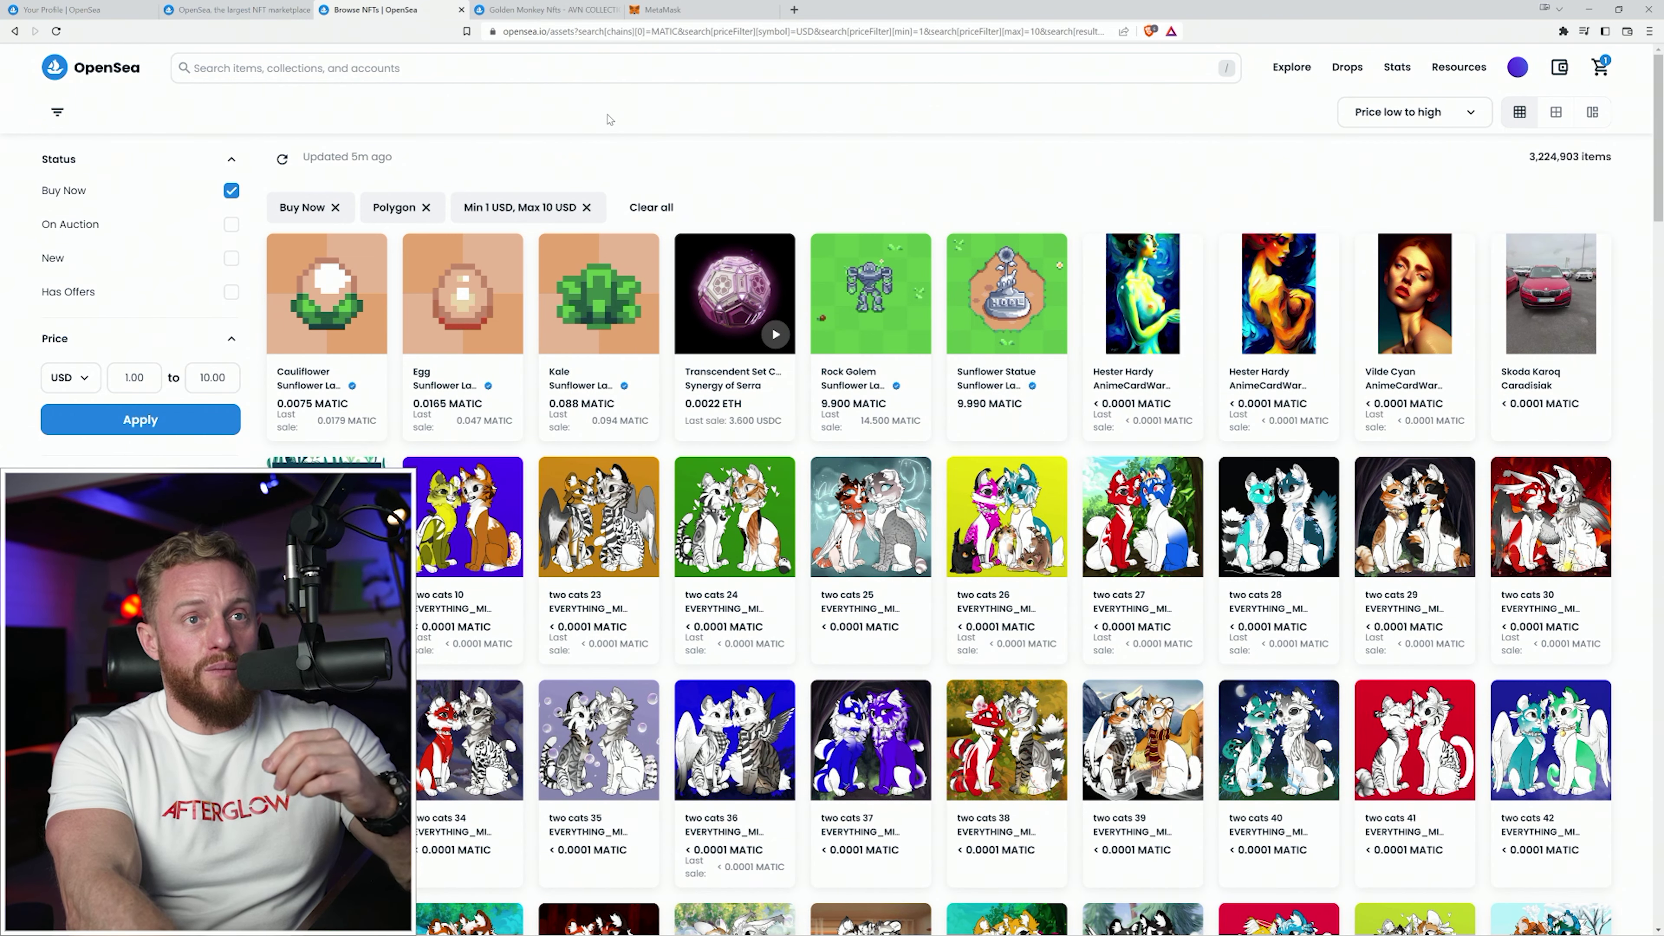
scroll(608, 128, "down", 3)
scroll(608, 124, "down", 15)
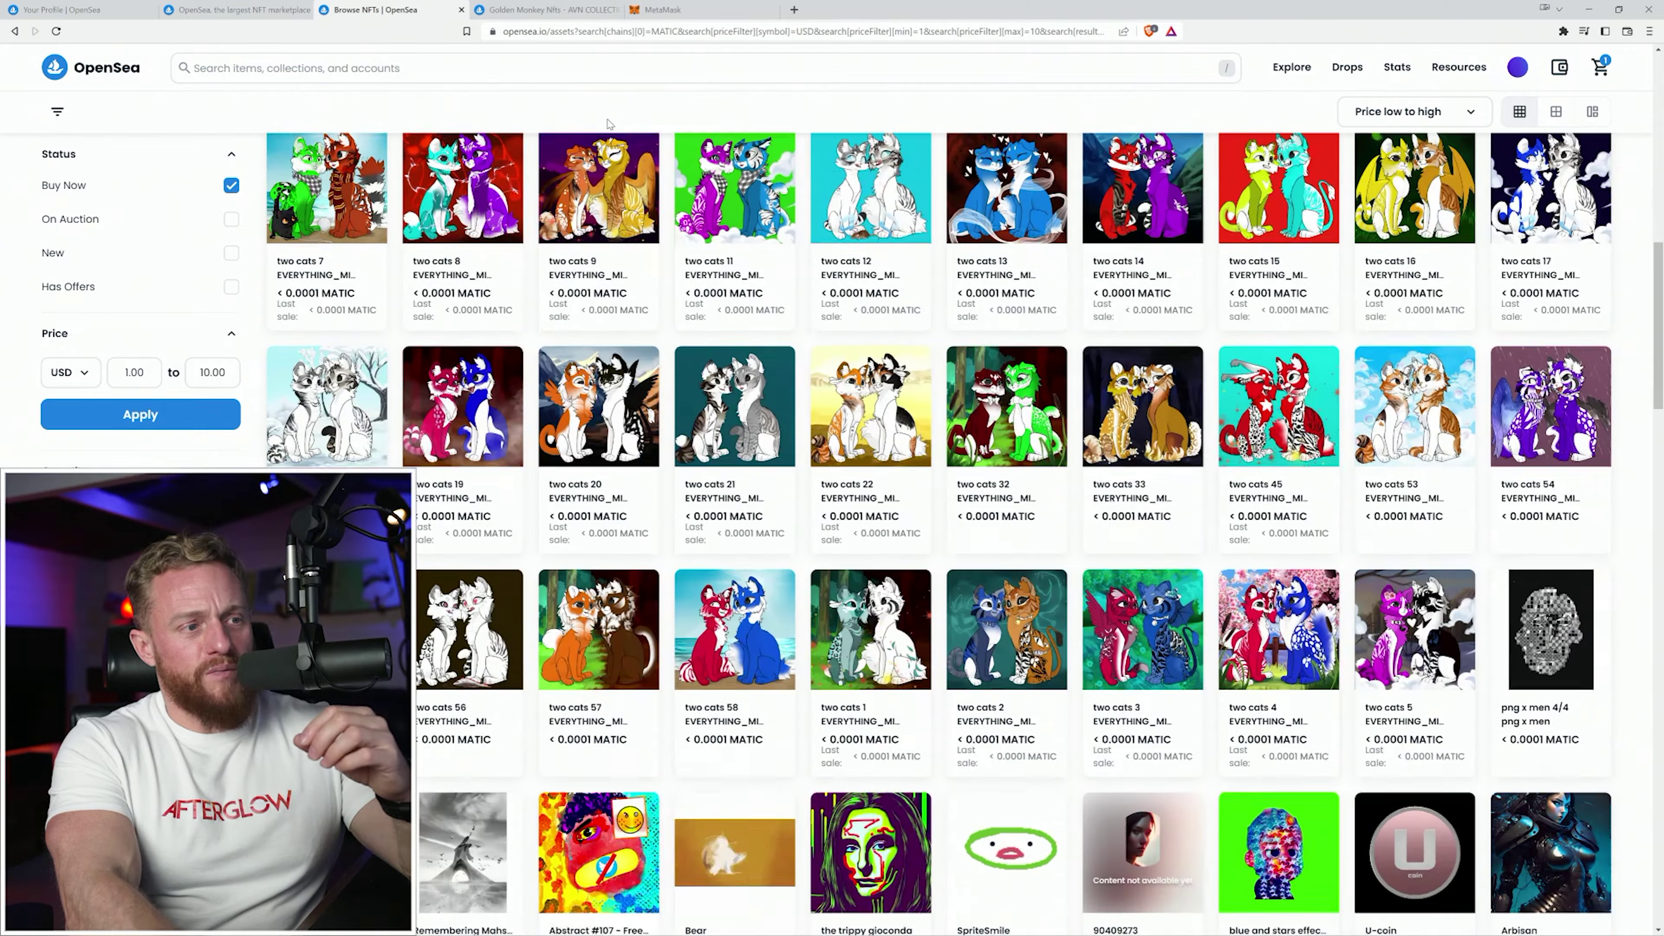
scroll(590, 425, "down", 9)
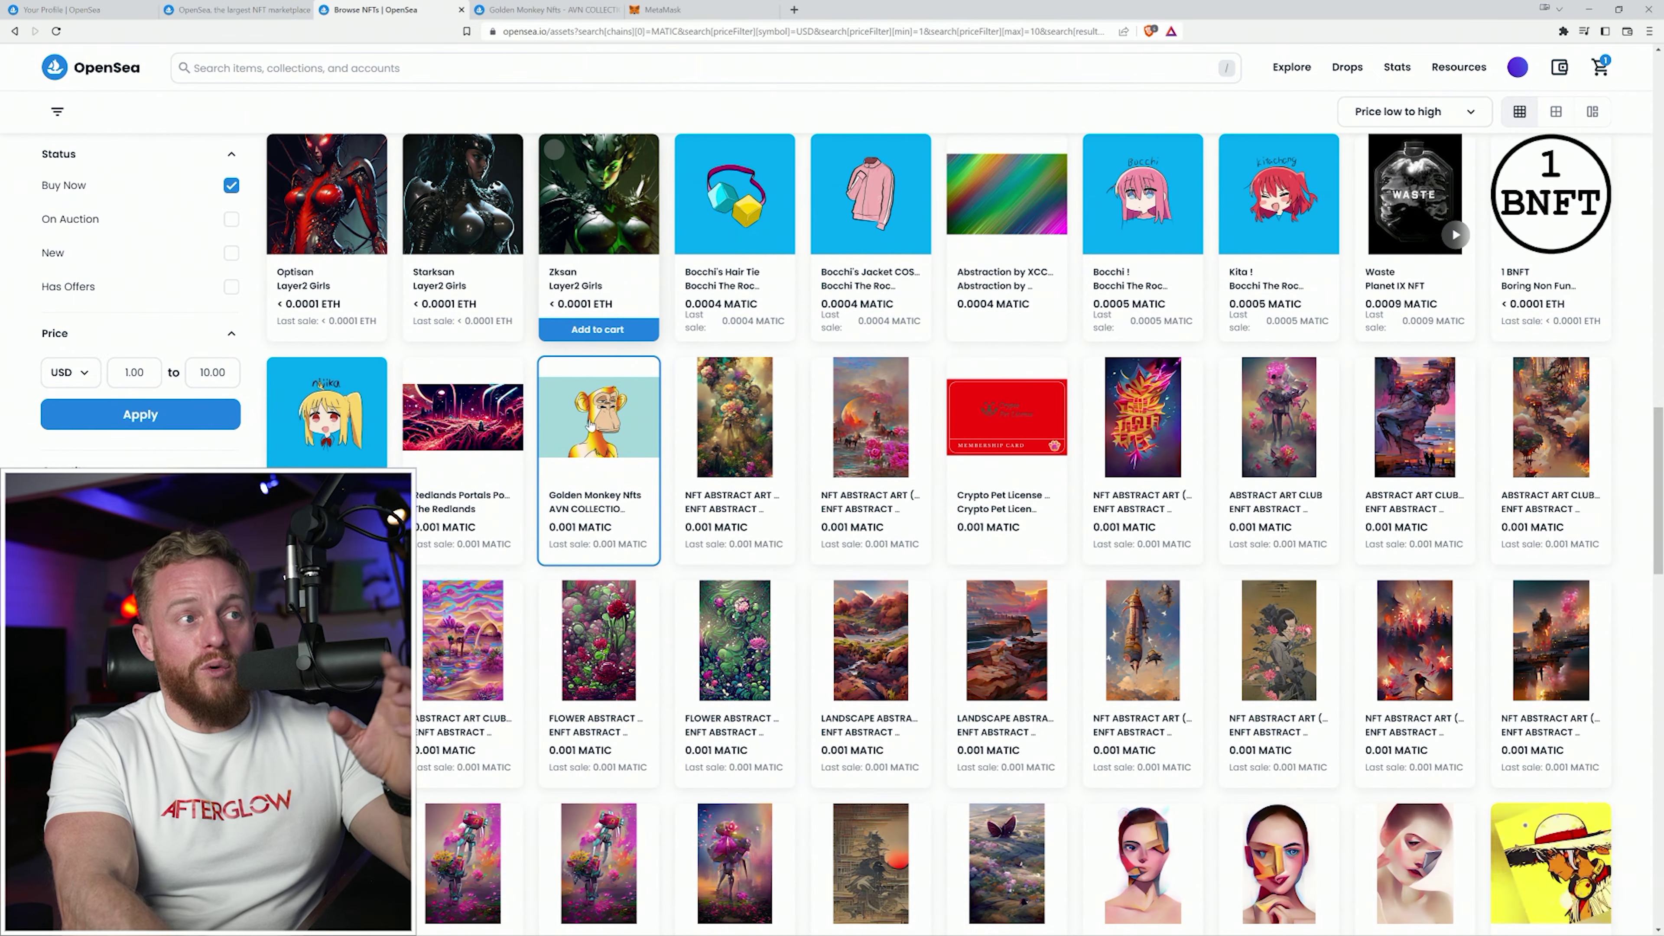
mouse_move(591, 433)
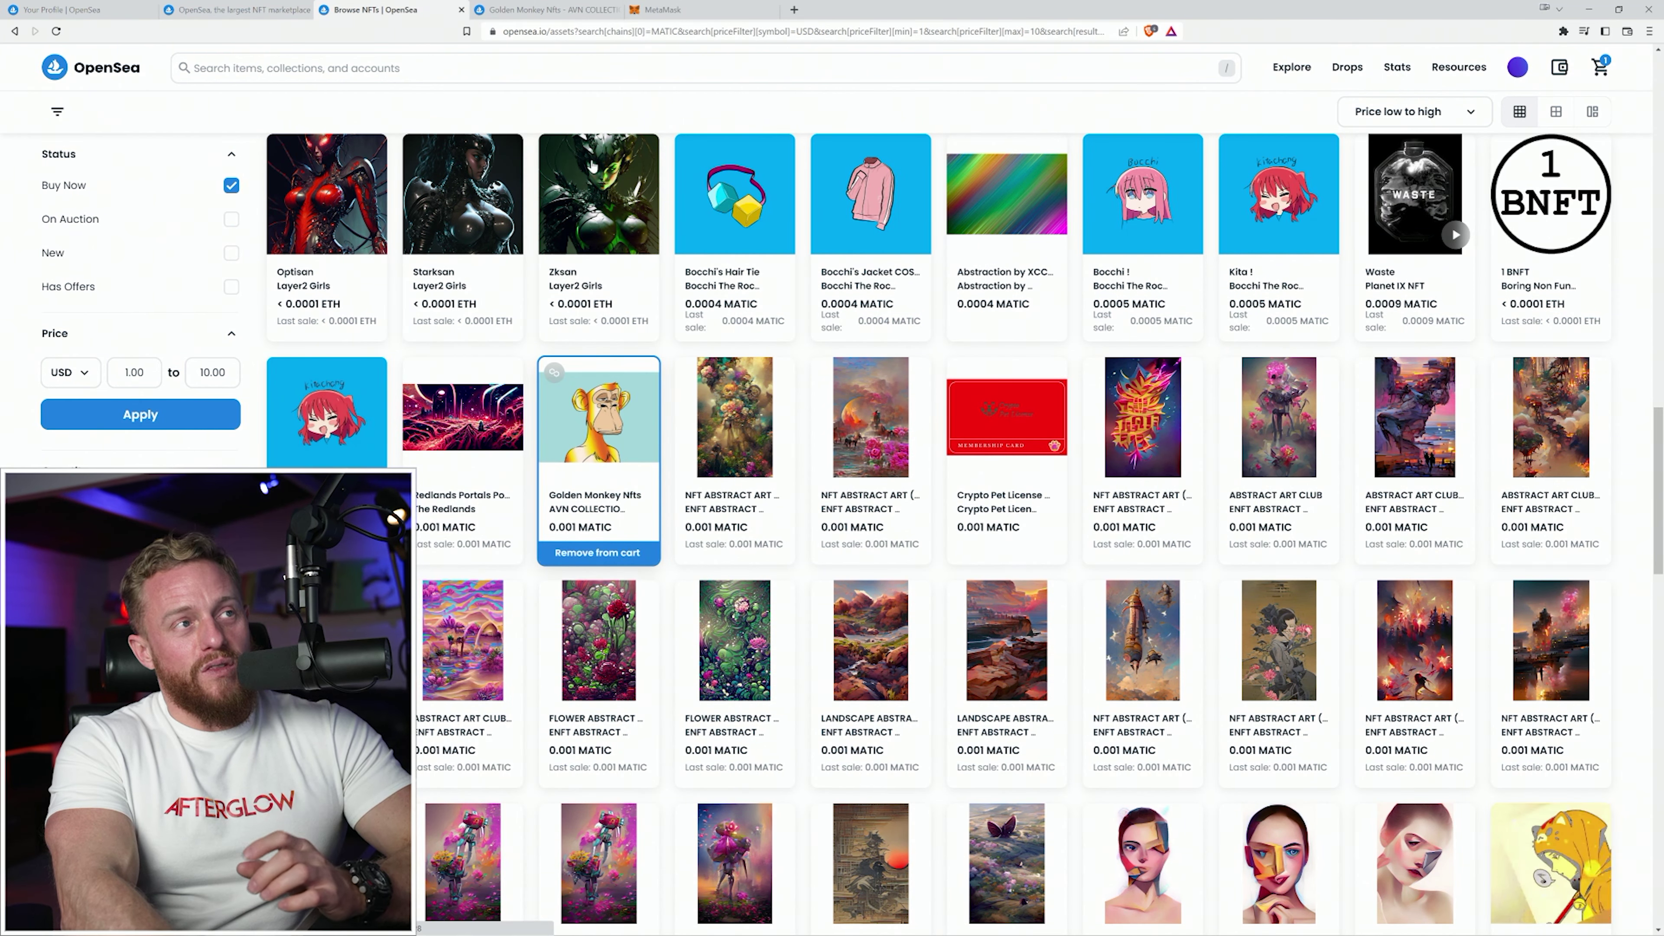
left_click(568, 11)
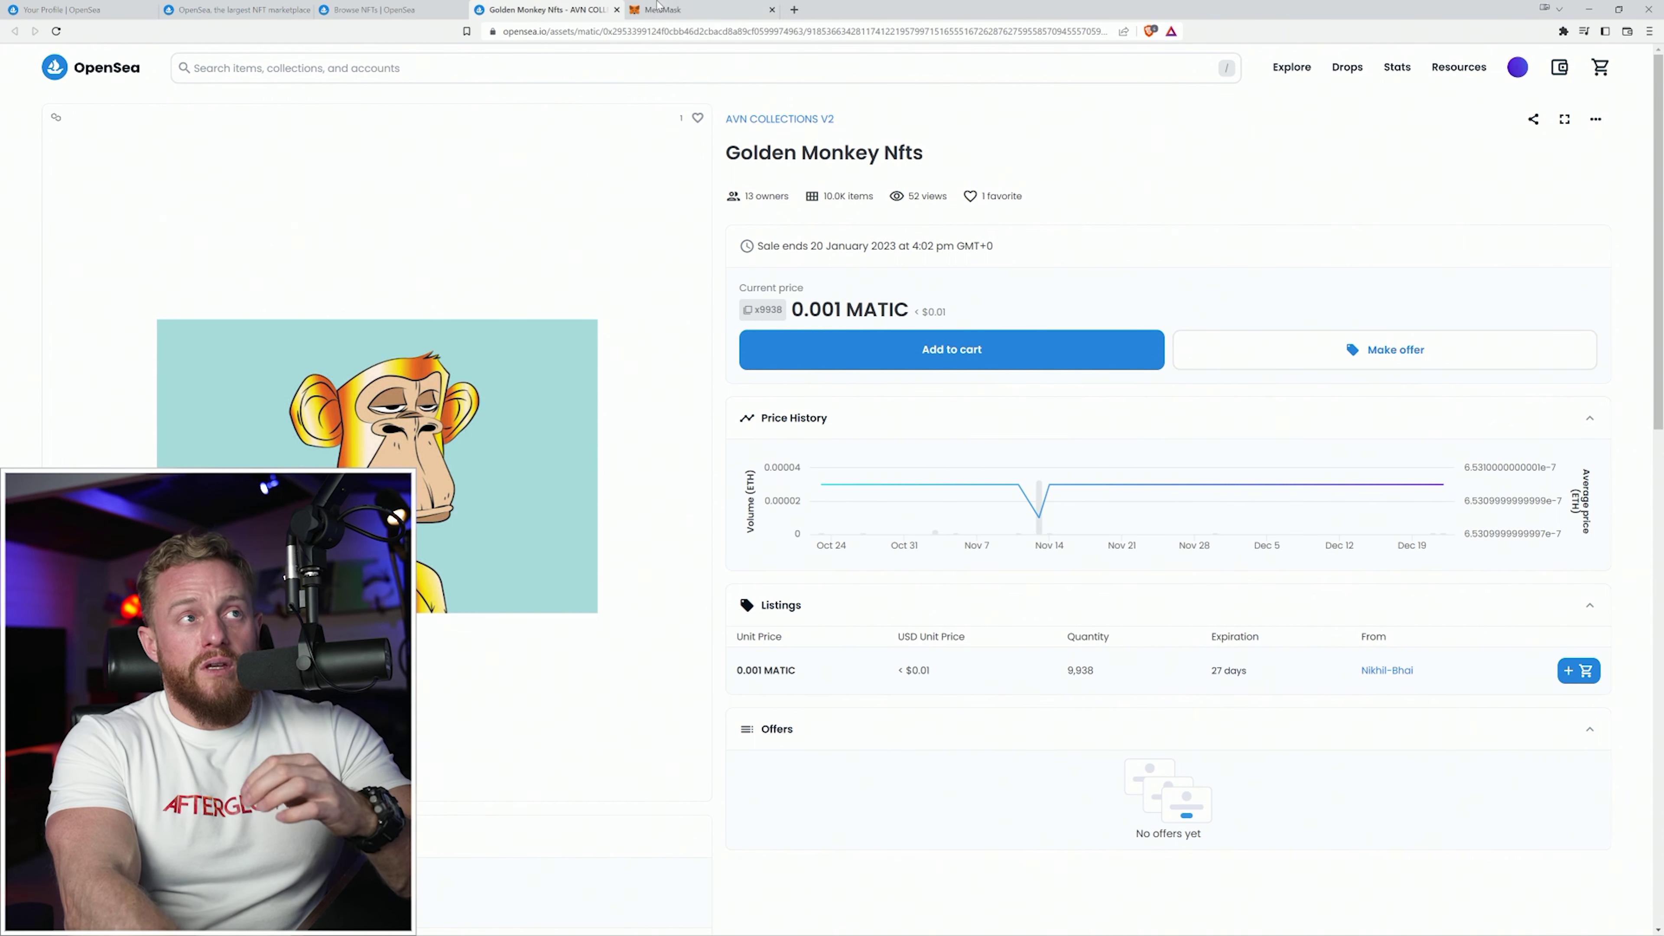
left_click(701, 13)
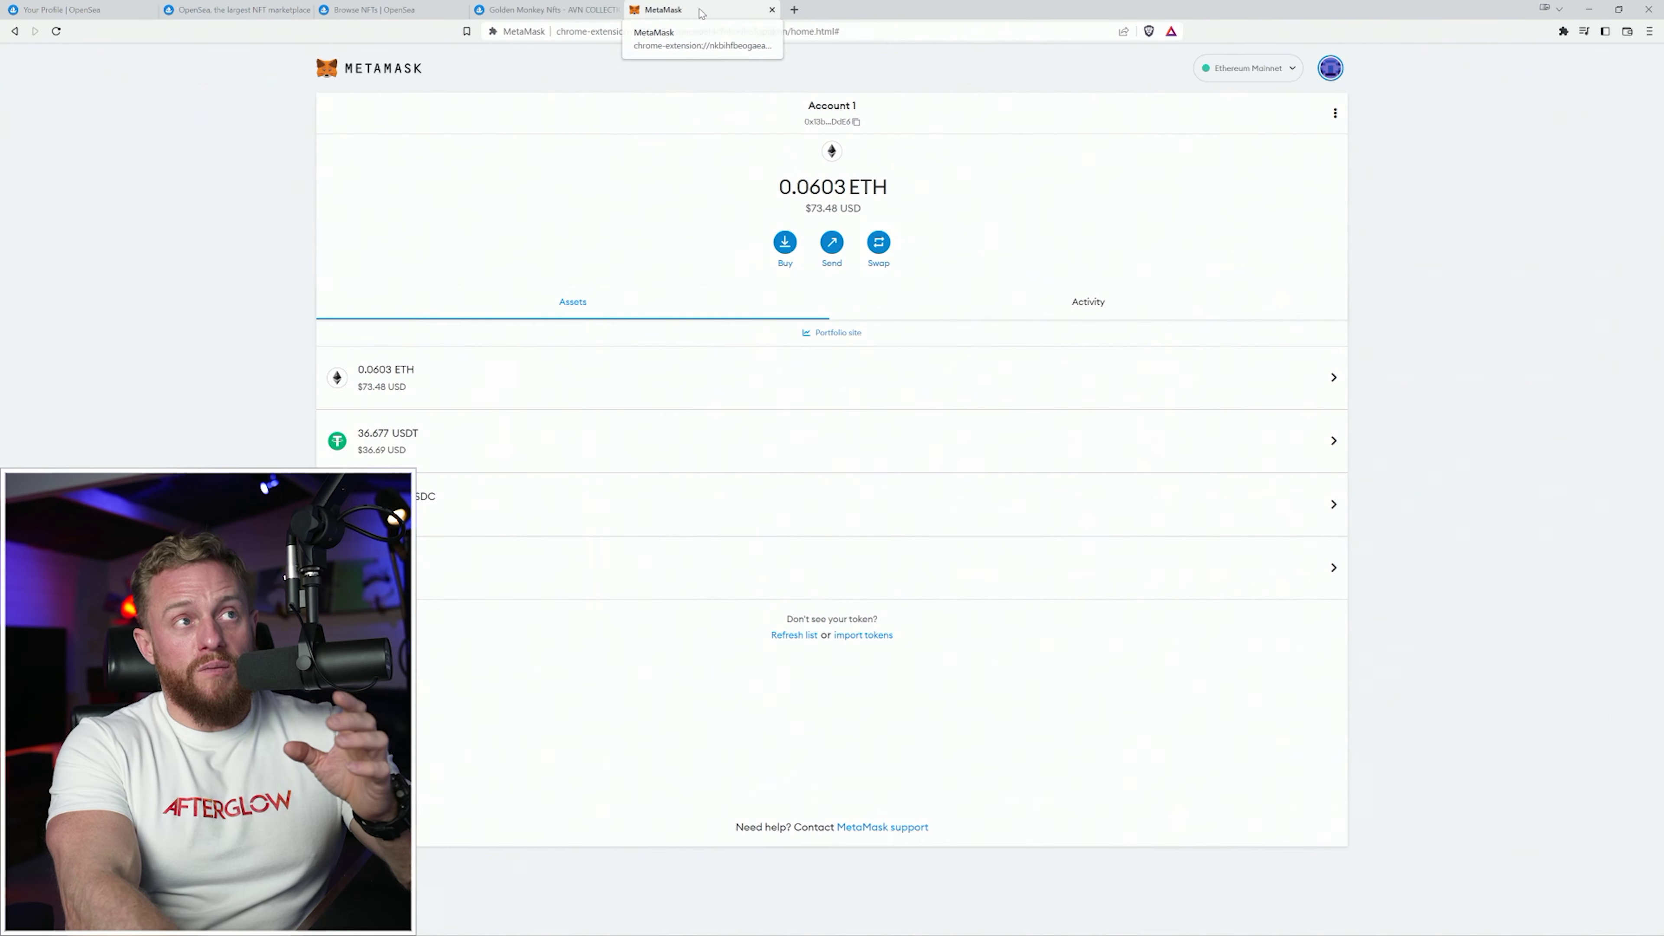
Switch the MetaMask wallet to the Polygon network, showing 33.5262 MATIC.
left_click(1293, 74)
scroll(1304, 216, "down", 1)
left_click(1245, 341)
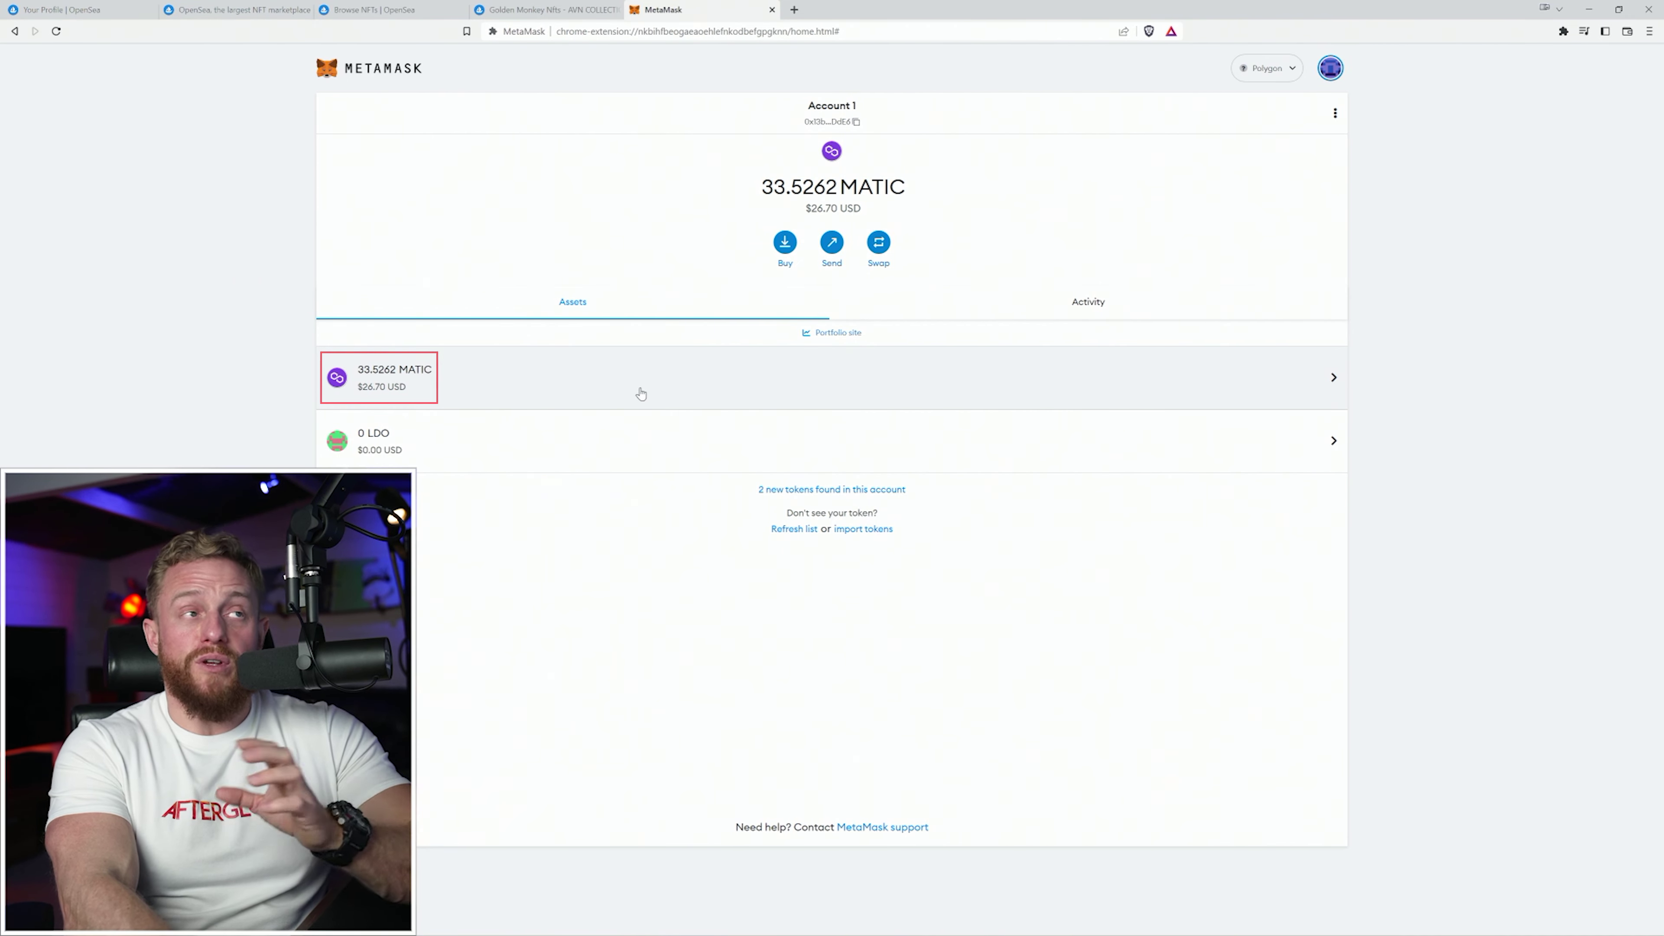
left_click(567, 8)
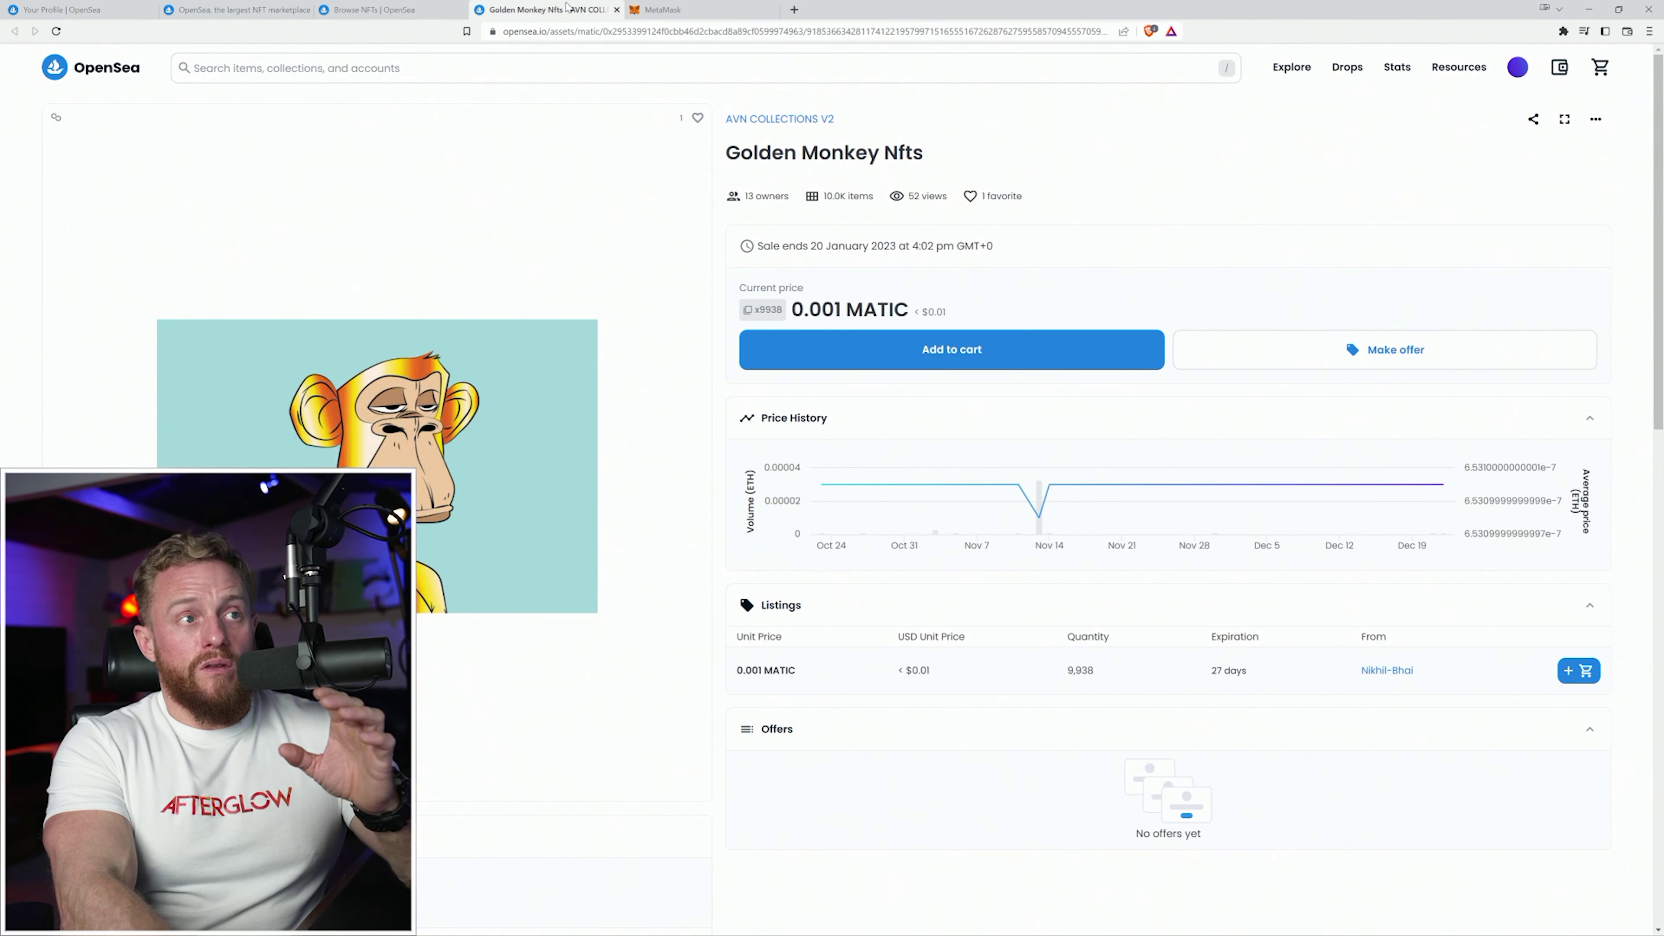
left_click(988, 362)
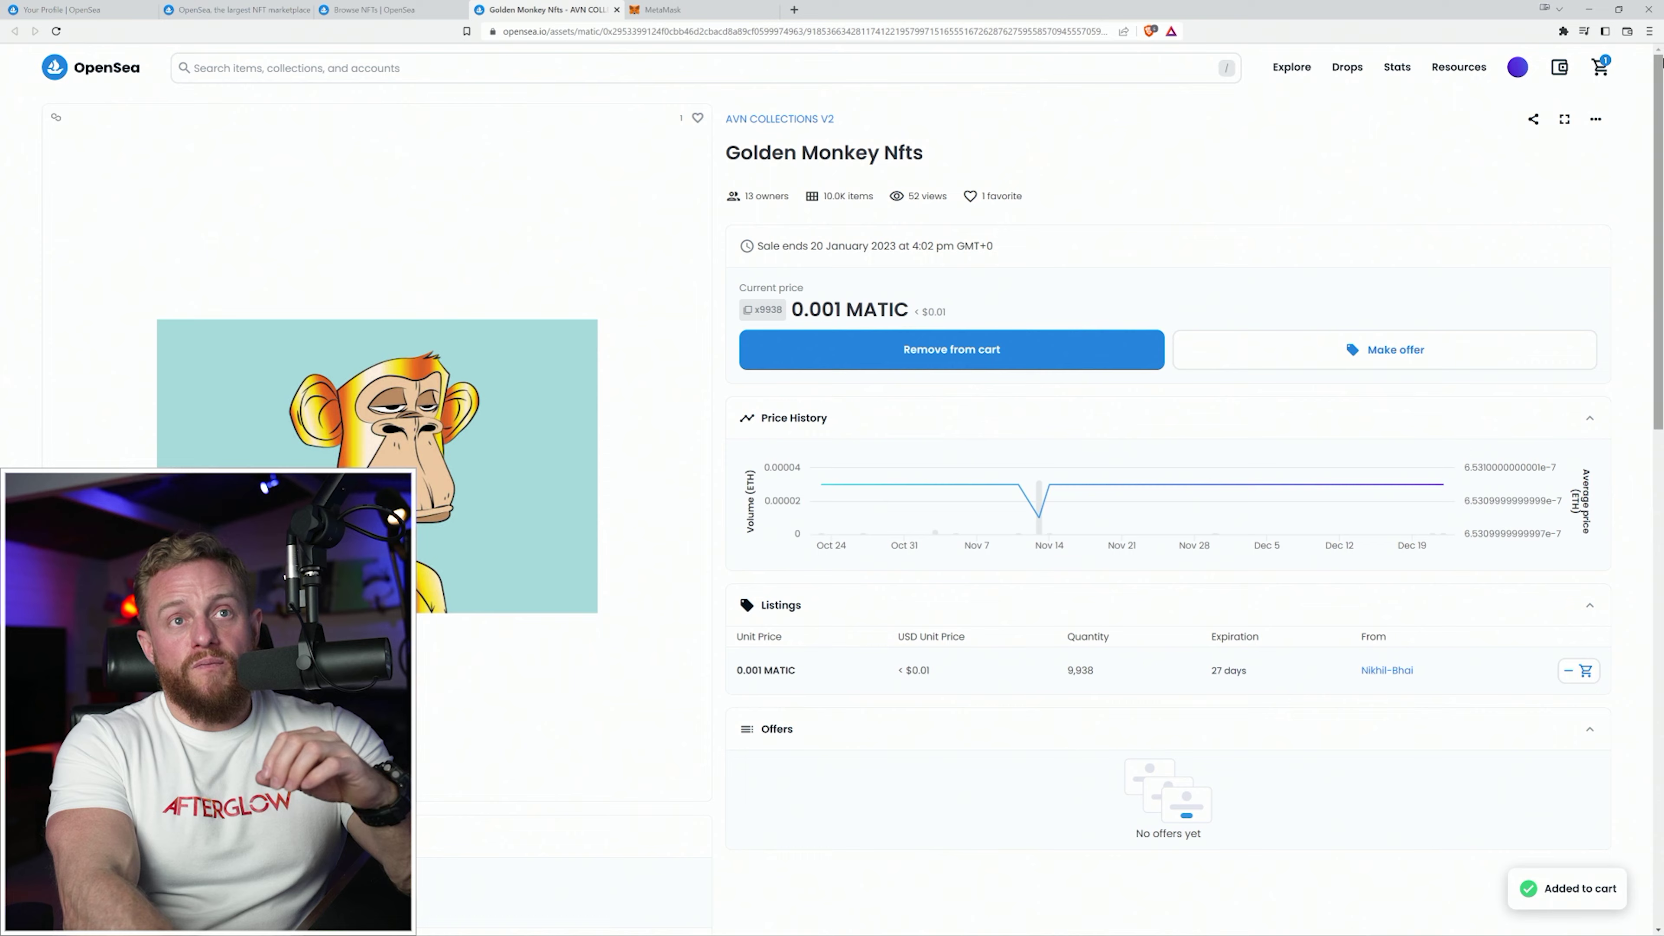
Buy the Golden Monkey Nfts item for 0.0054 MATIC and view it in the profile.
left_click(1601, 71)
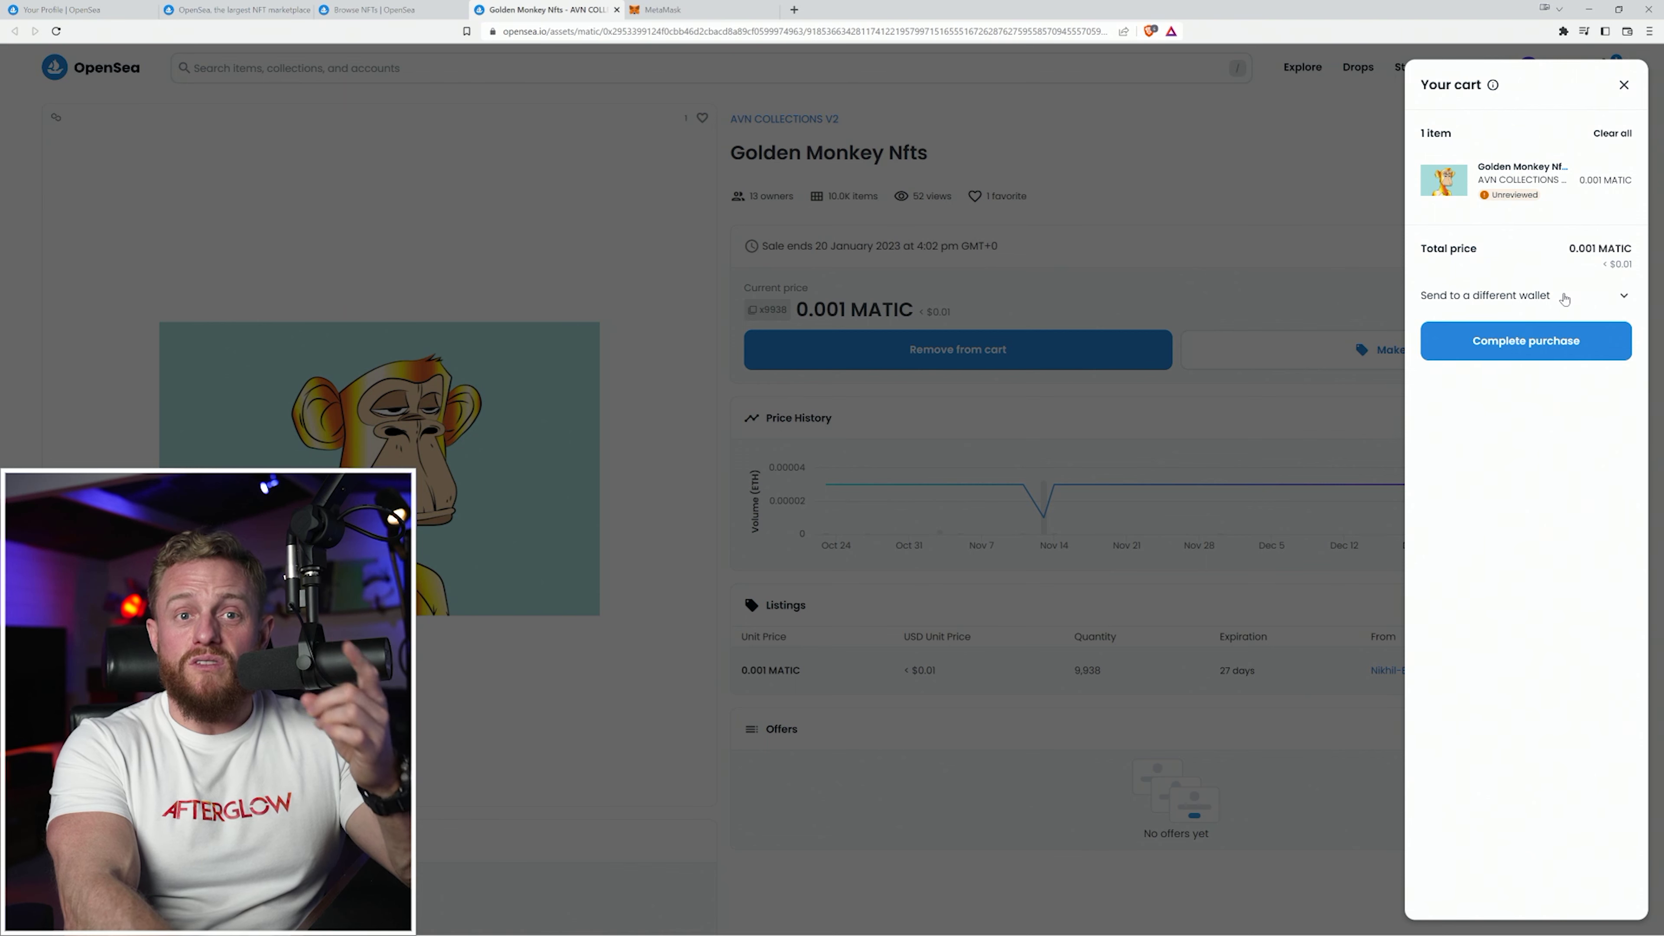
left_click(1538, 341)
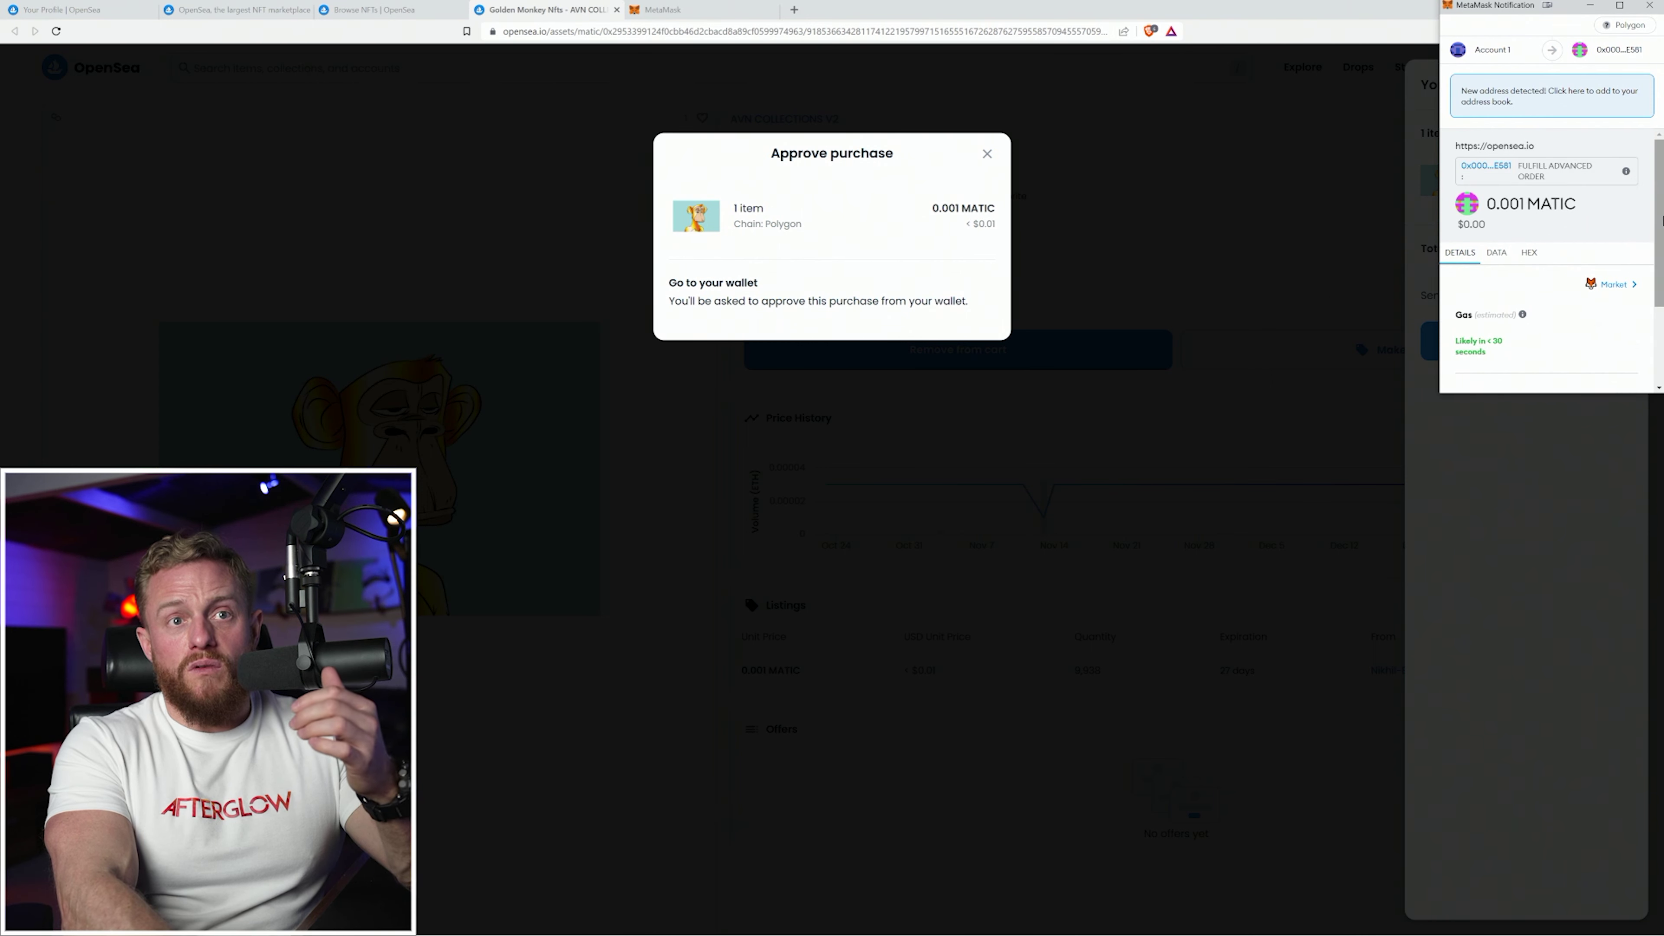
scroll(1662, 220, "down", 2)
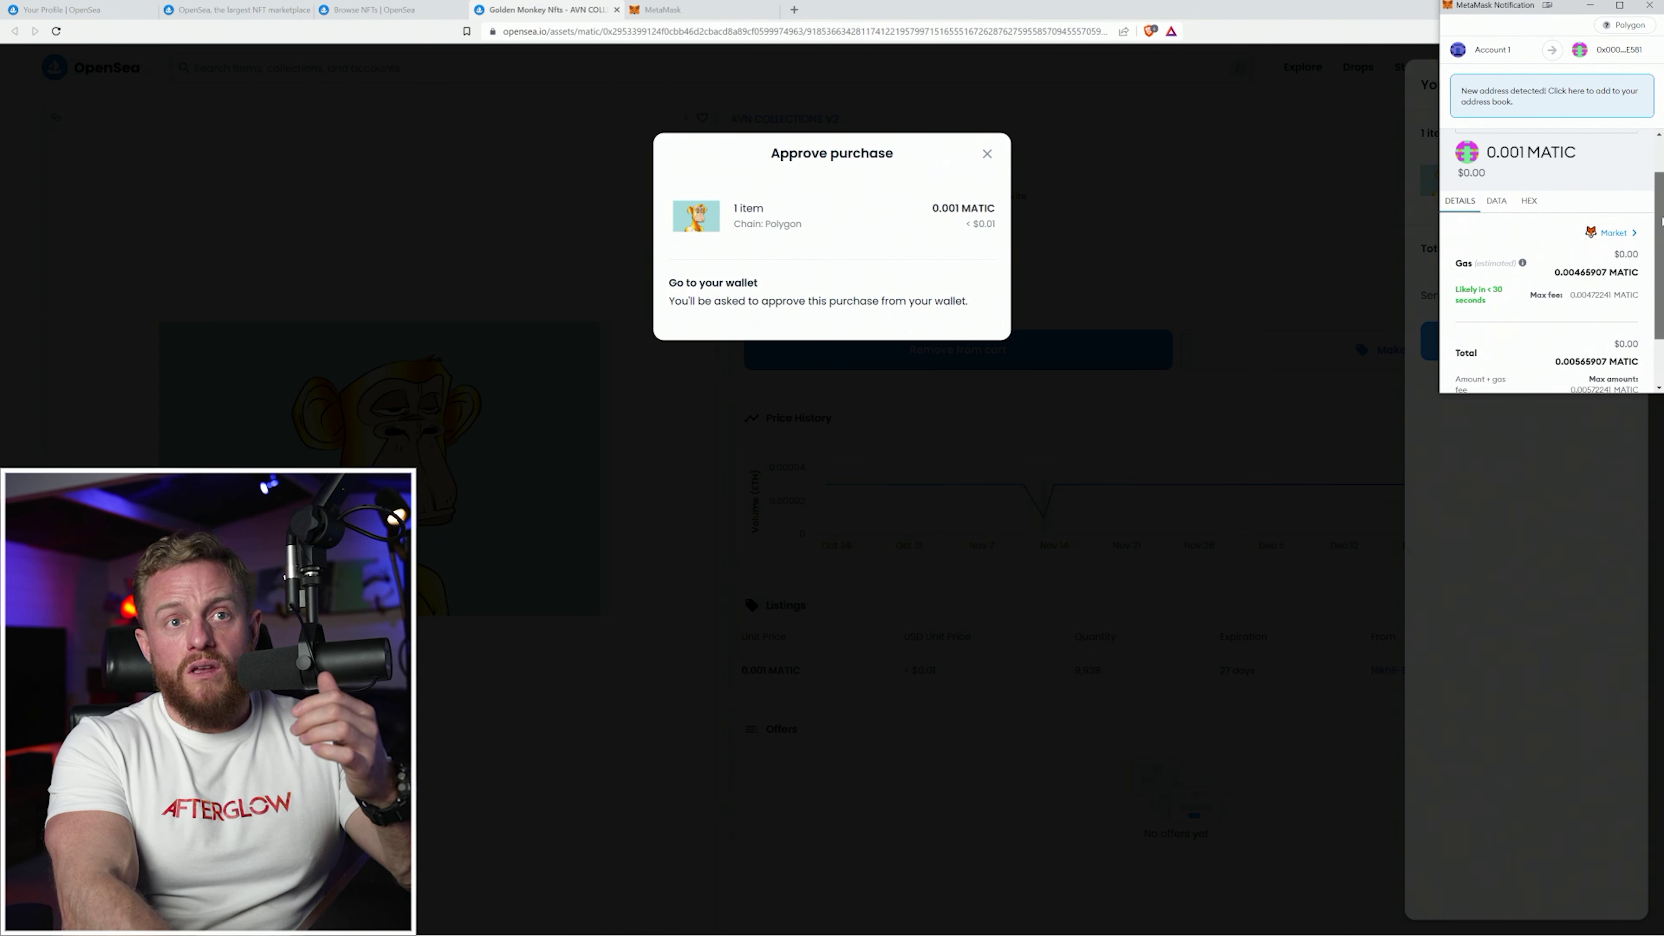
left_click_drag(1662, 220, 1662, 269)
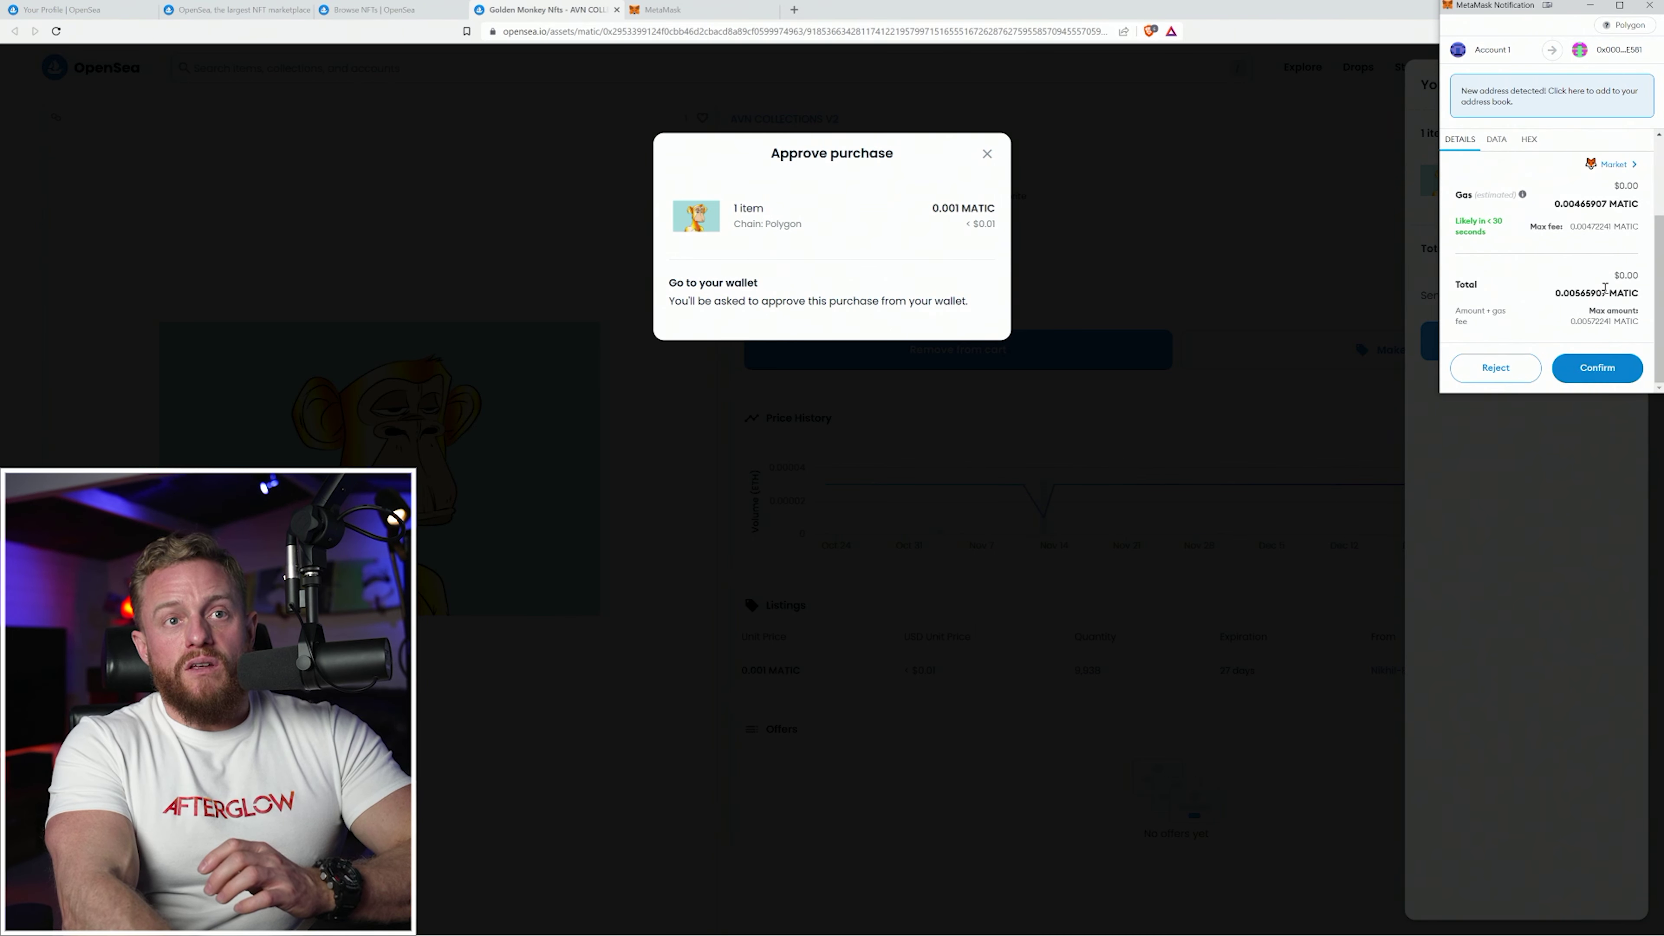
left_click(1595, 371)
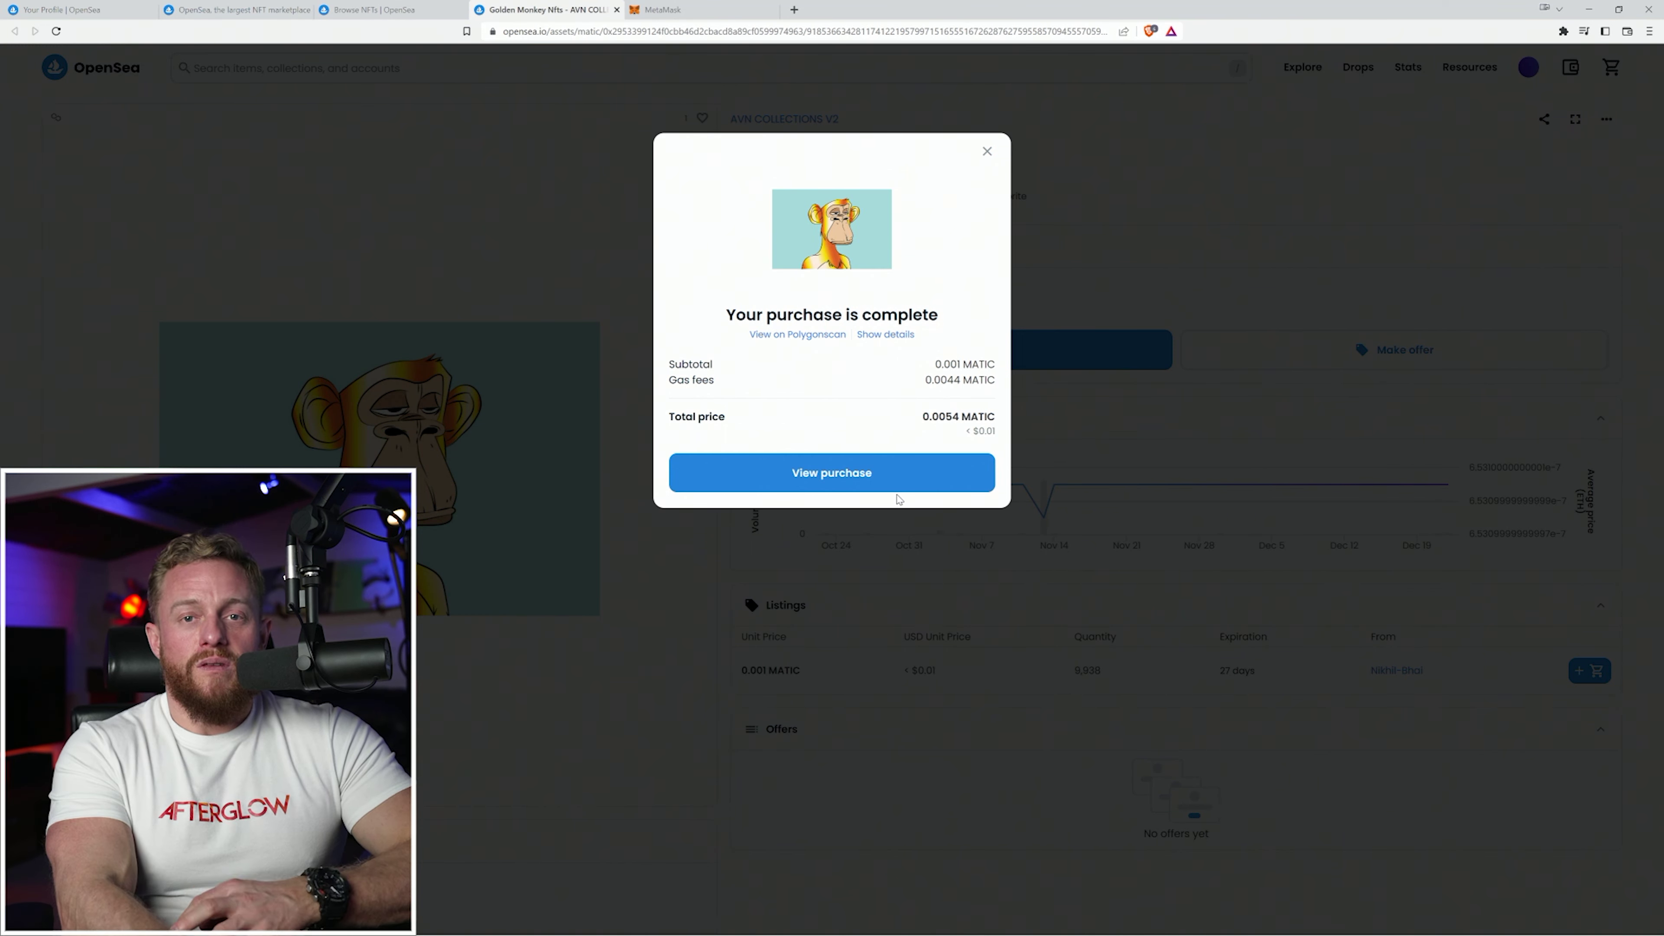
left_click(827, 474)
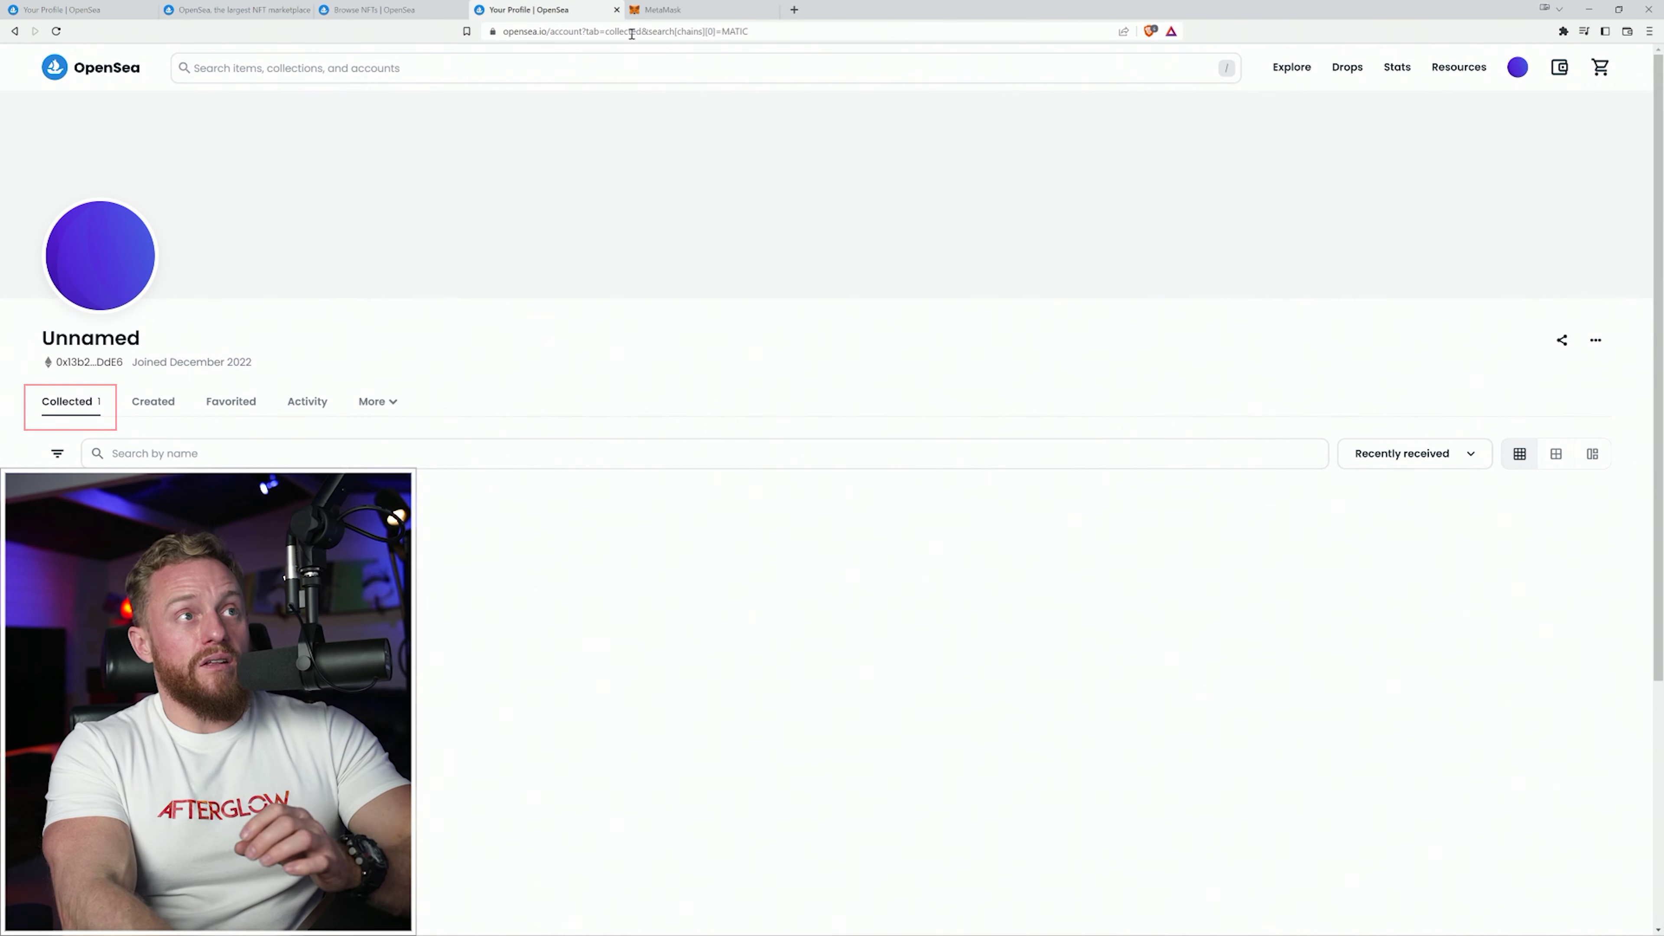
left_click(711, 11)
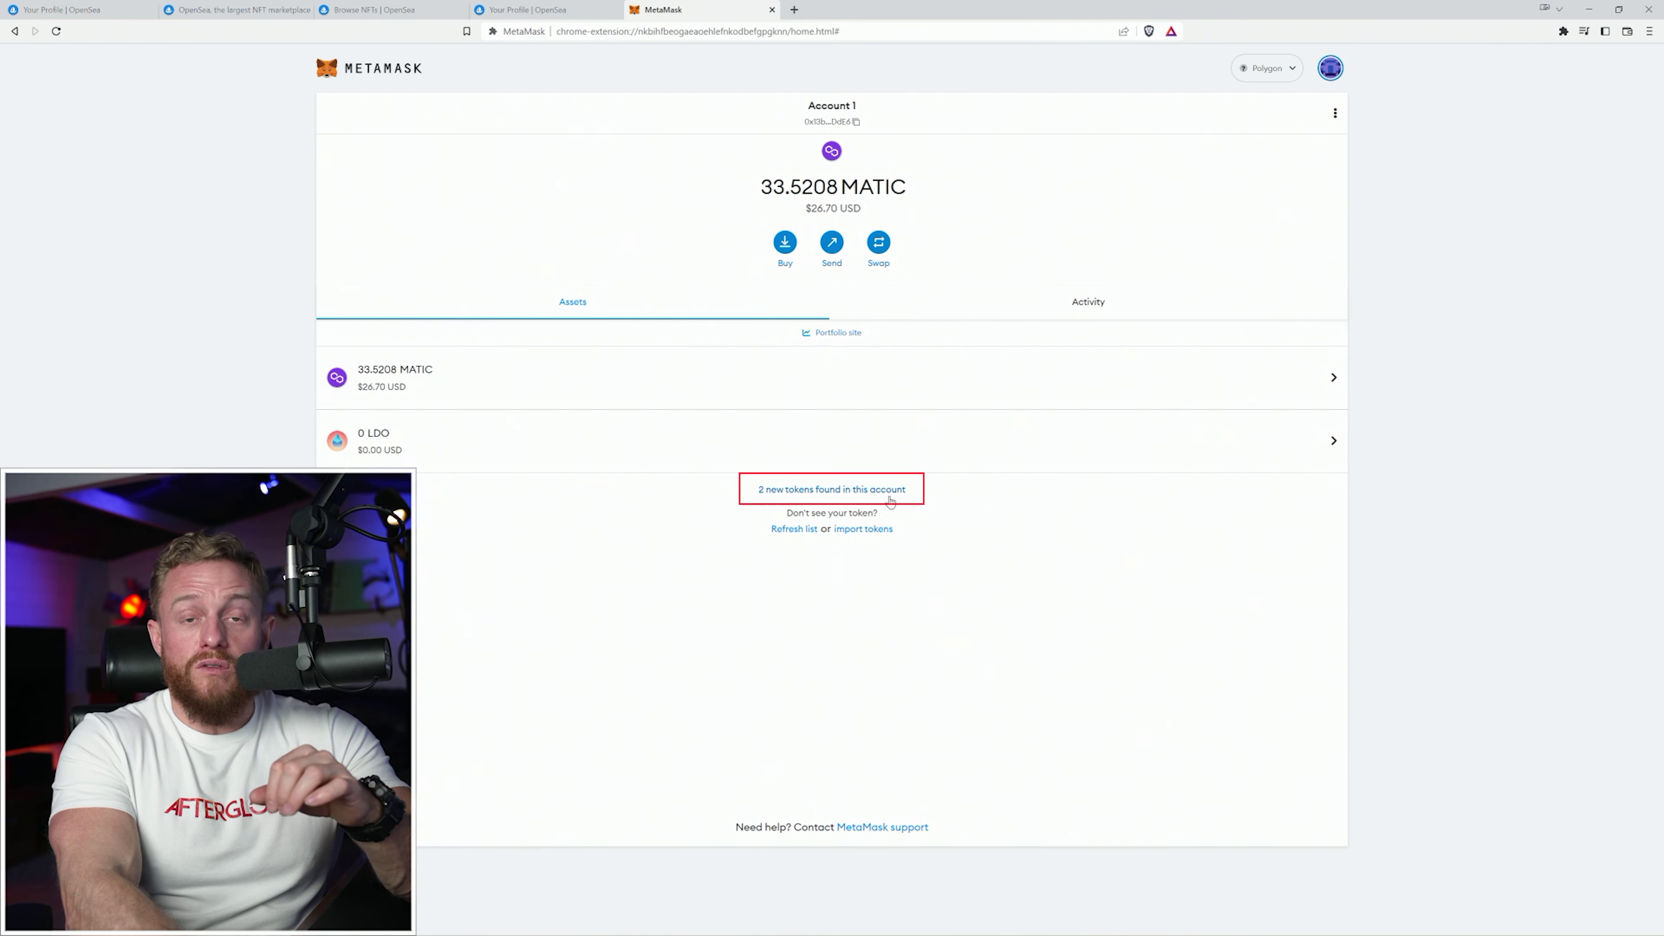
left_click(845, 491)
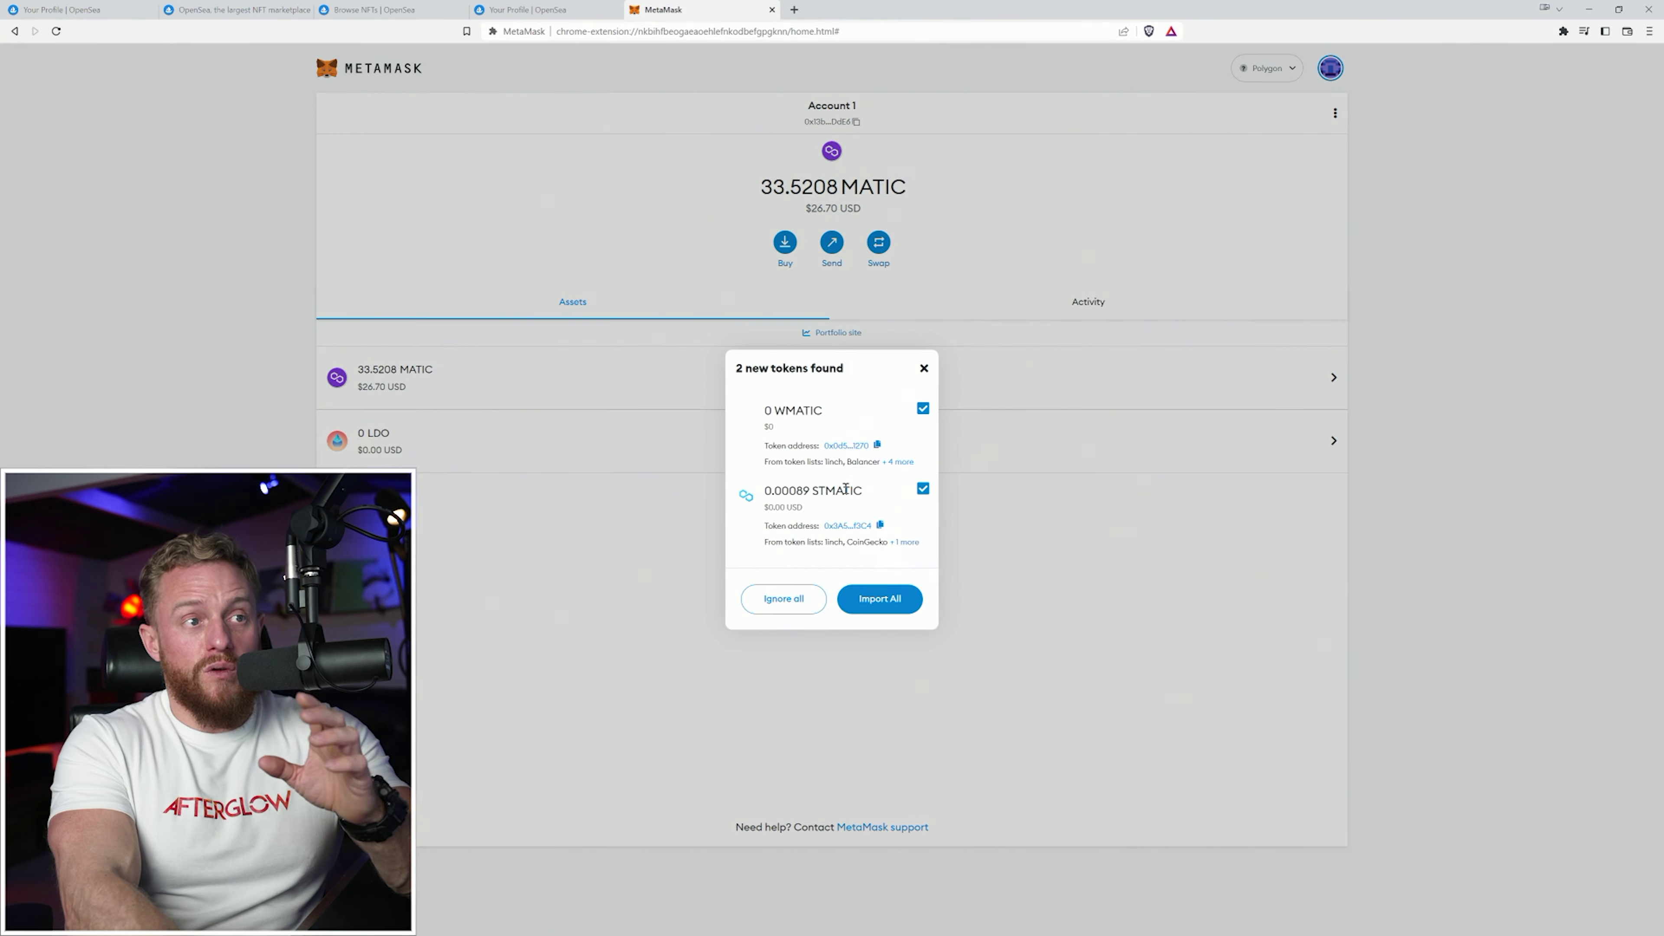
Import the WMATIC and STMATIC tokens found in the Polygon account.
left_click(892, 604)
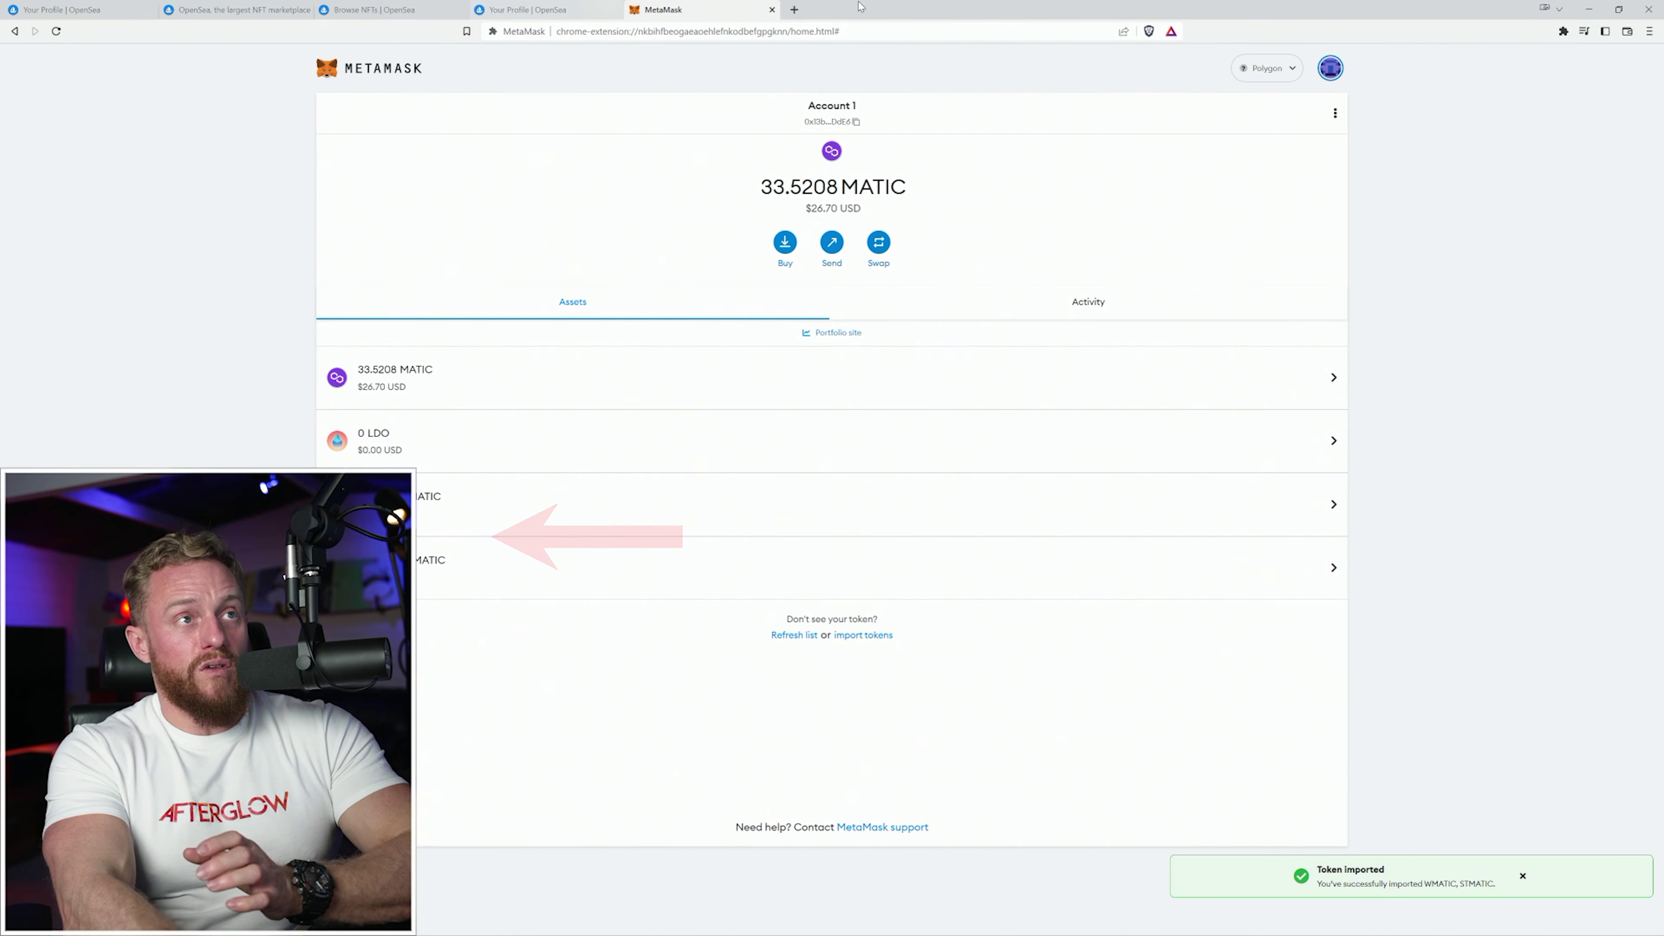
double_click(879, 5)
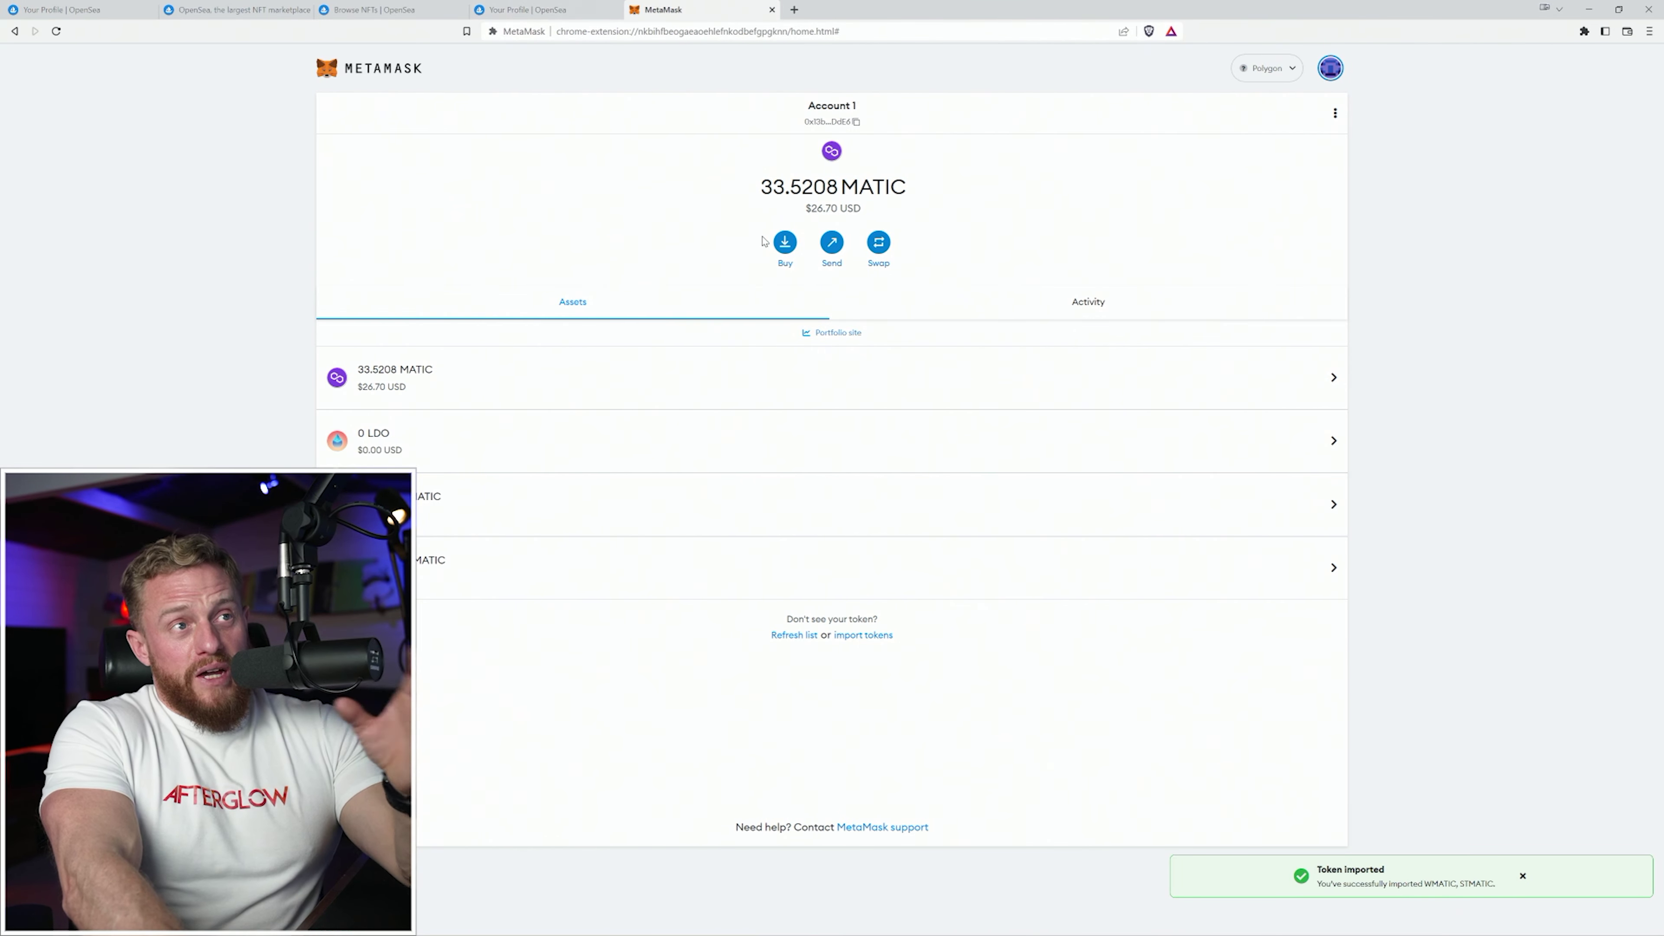
Open MetaMask Portfolio and view the owned Golden Monkey Nfts item under NFTs.
left_click(845, 334)
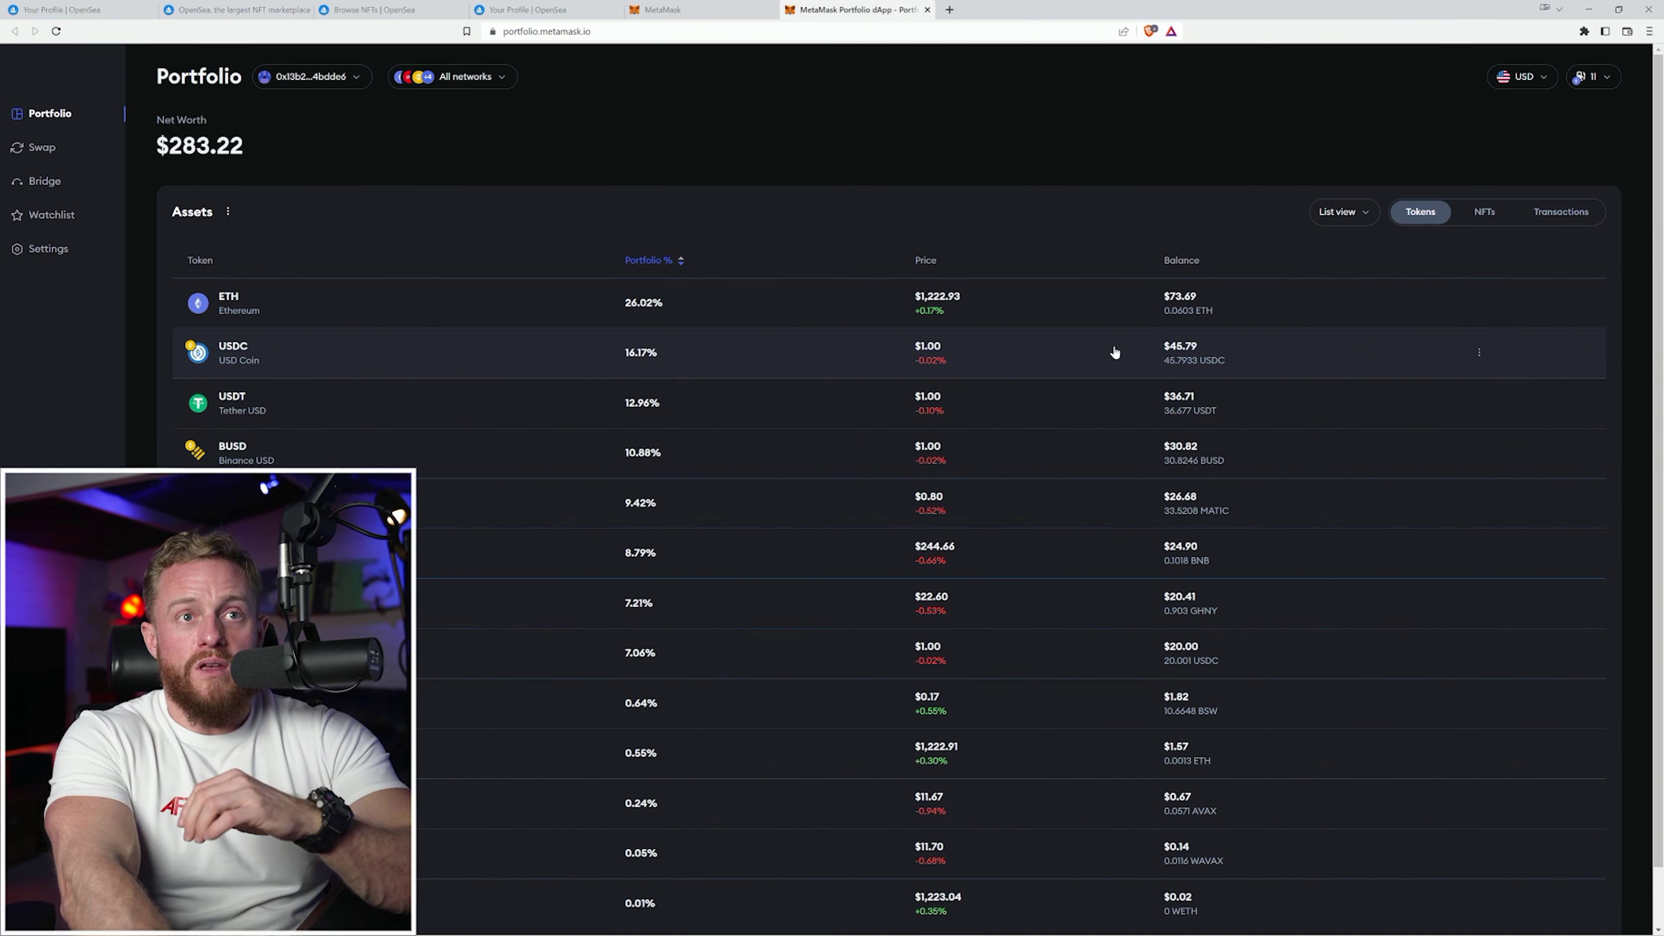
left_click(1487, 215)
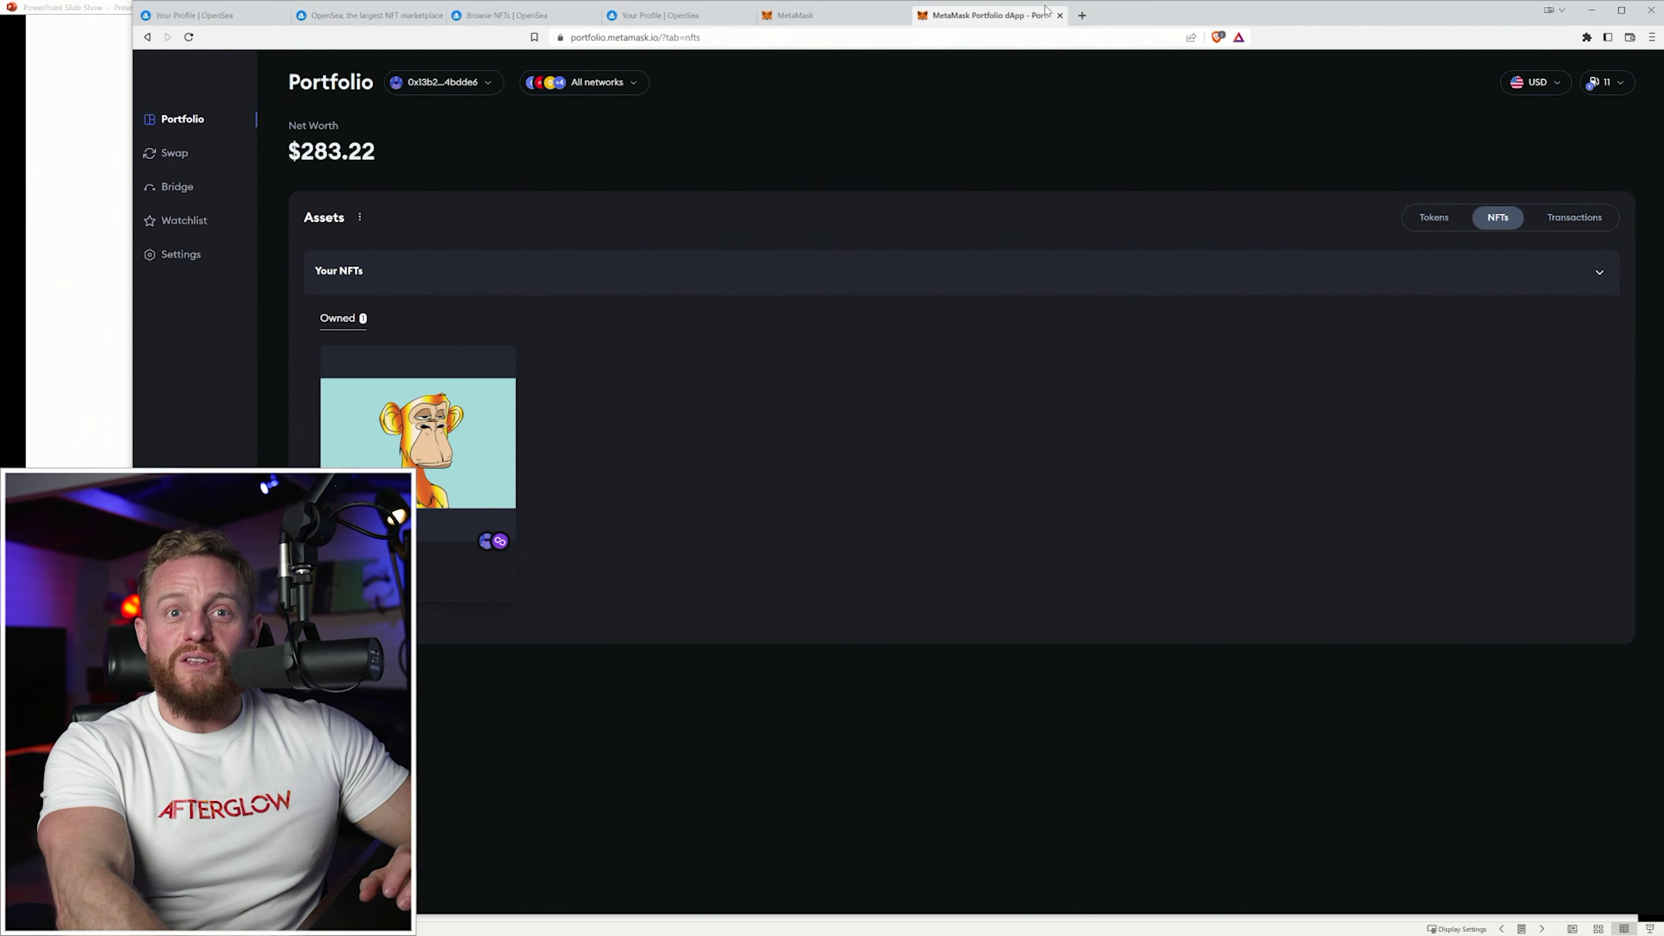
left_click_drag(130, 194, 317, 190)
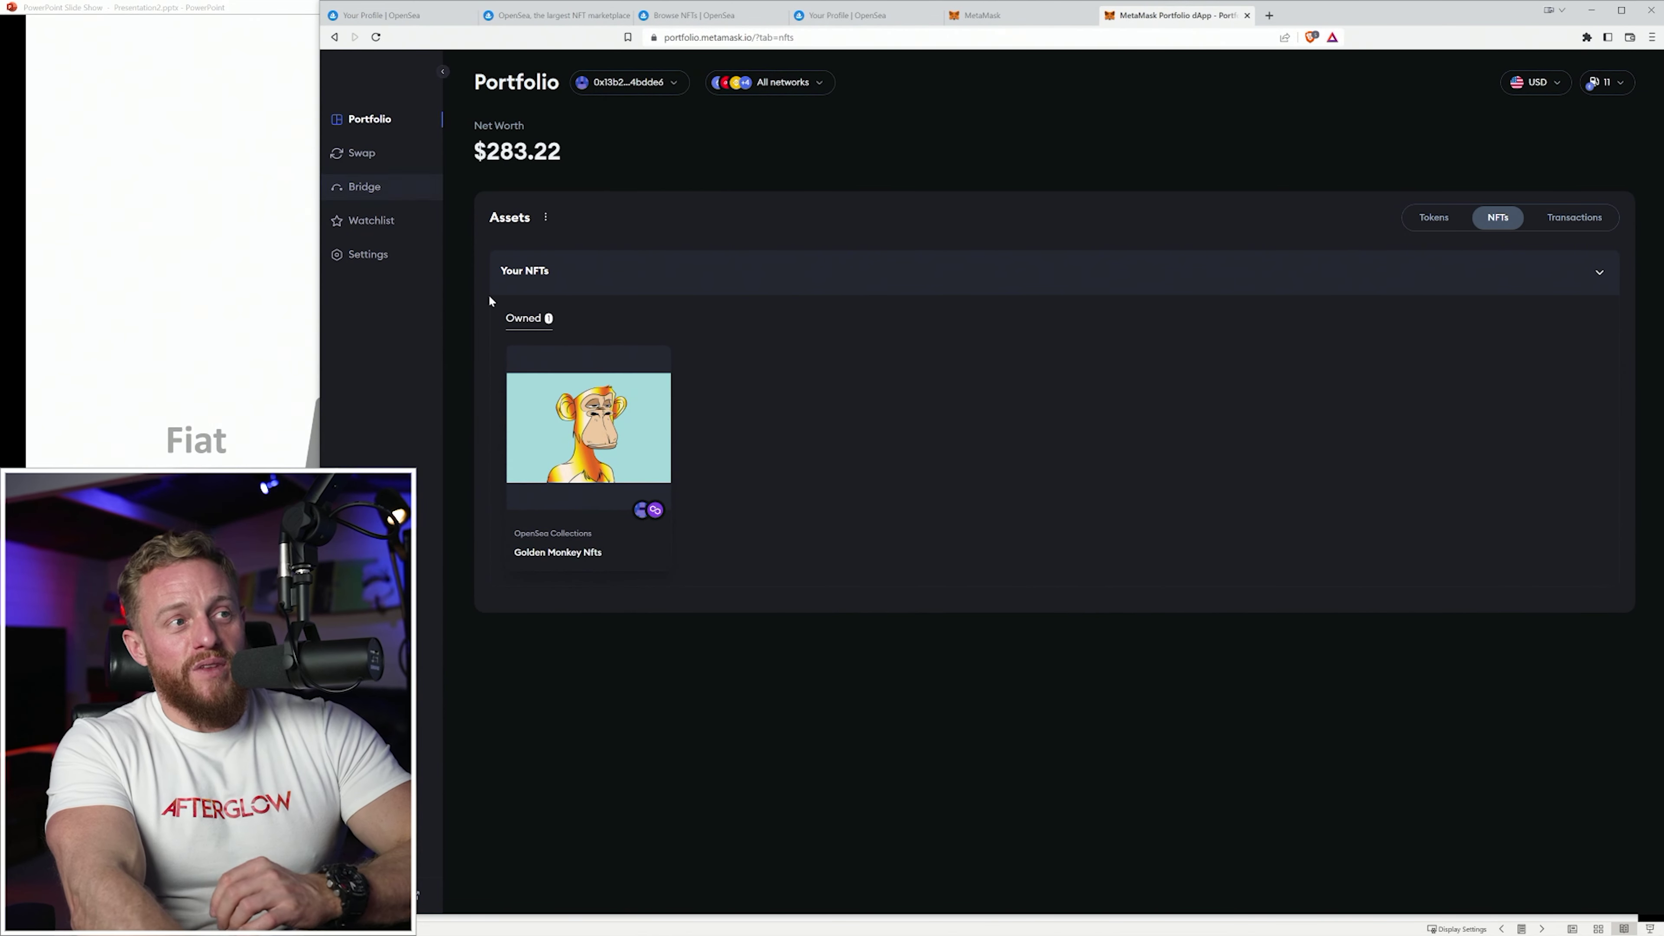
left_click(574, 420)
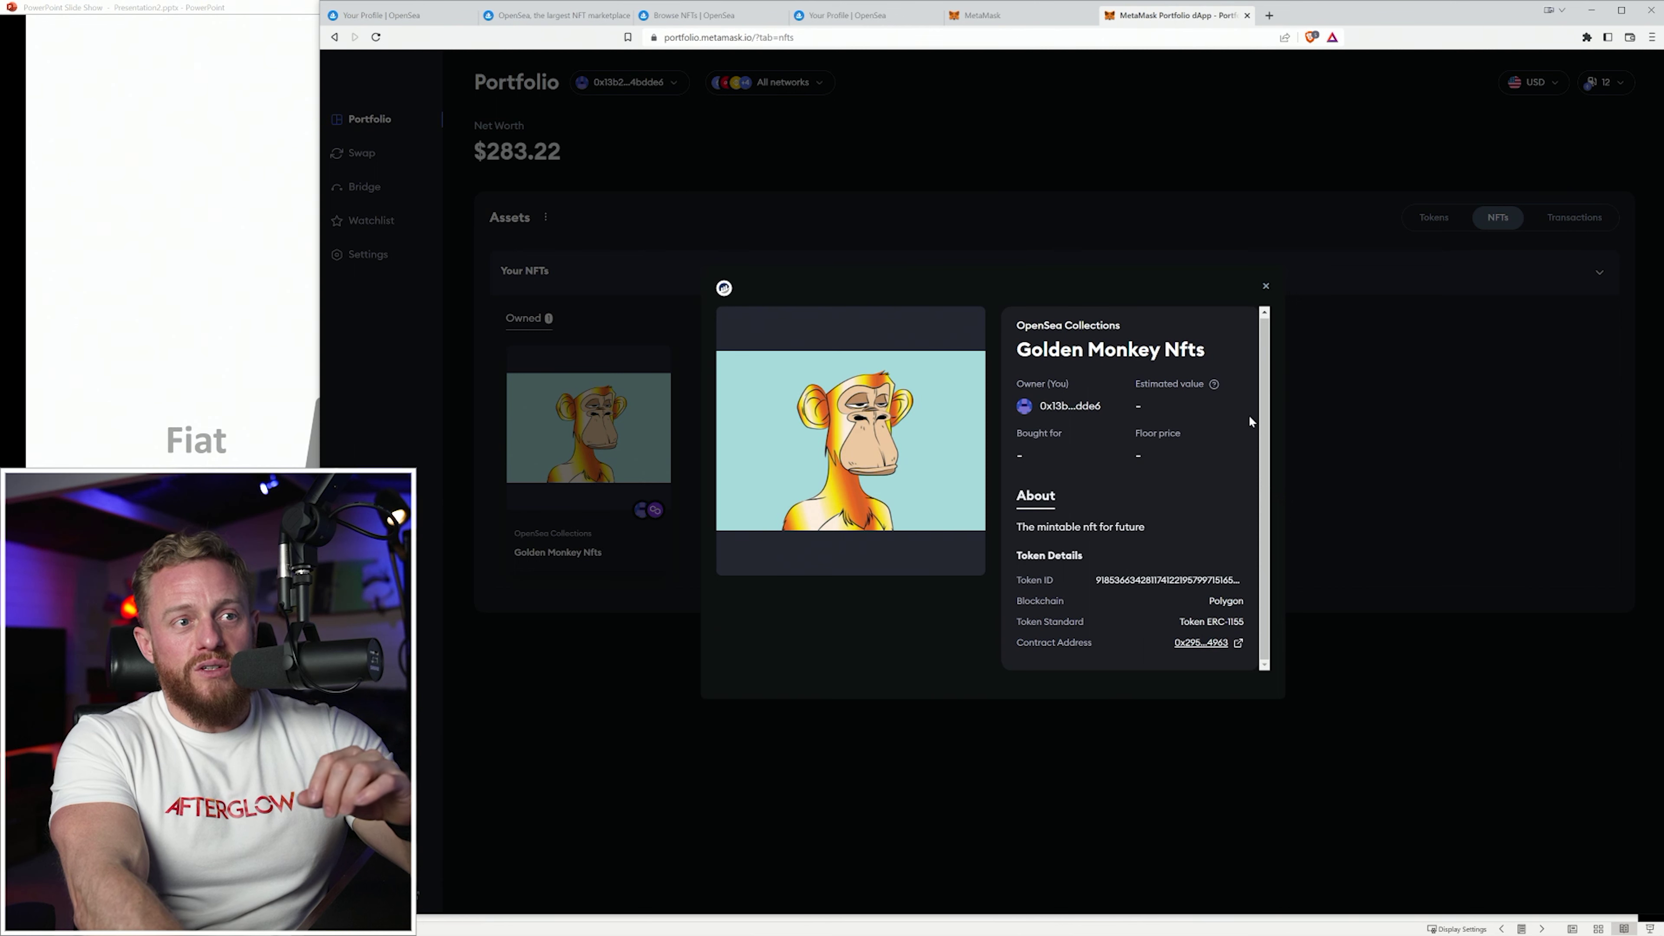
left_click(1266, 289)
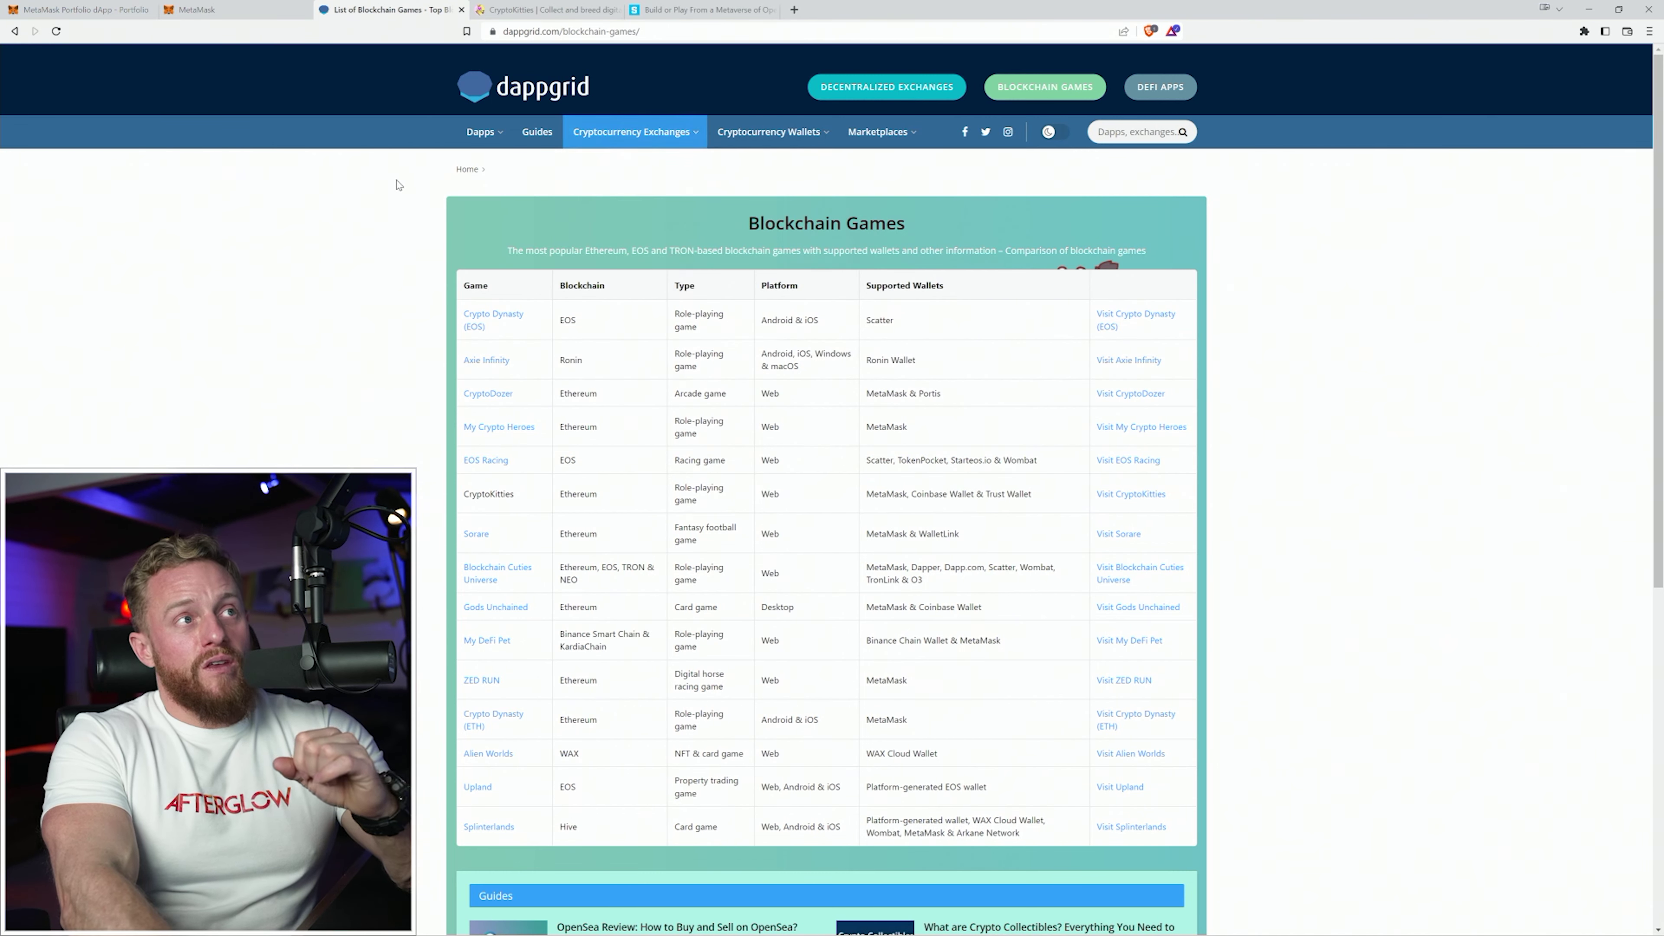
Create a CryptoKitties account with the saved e-mail and sign the MetaMask signature request.
left_click(558, 11)
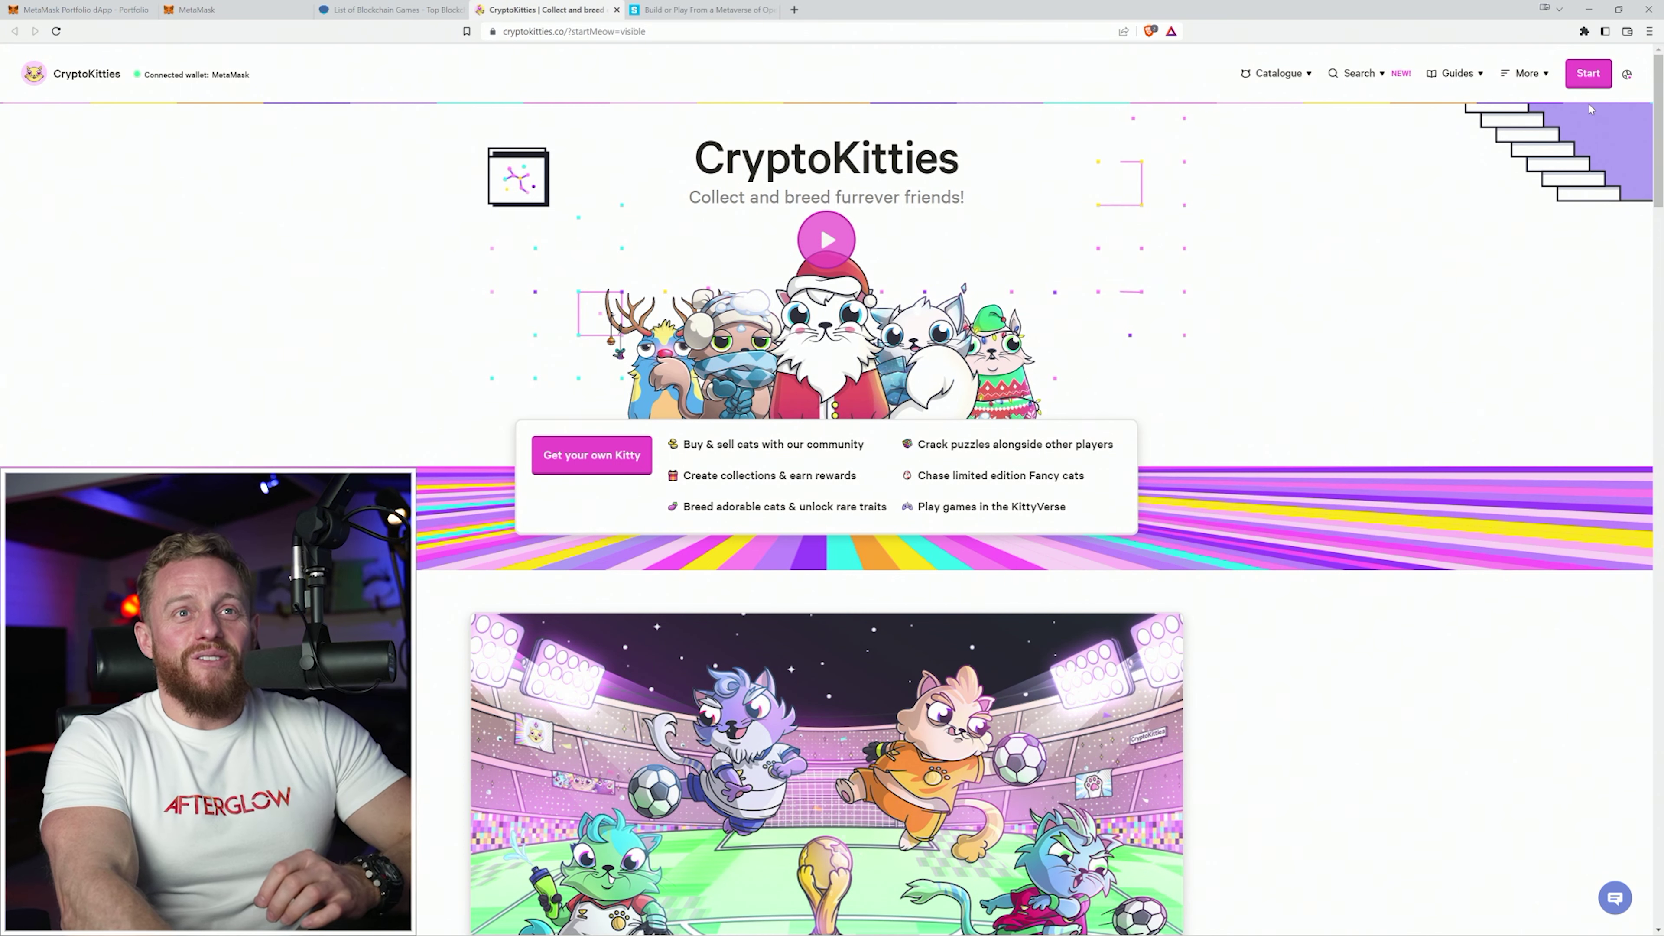
left_click(1589, 73)
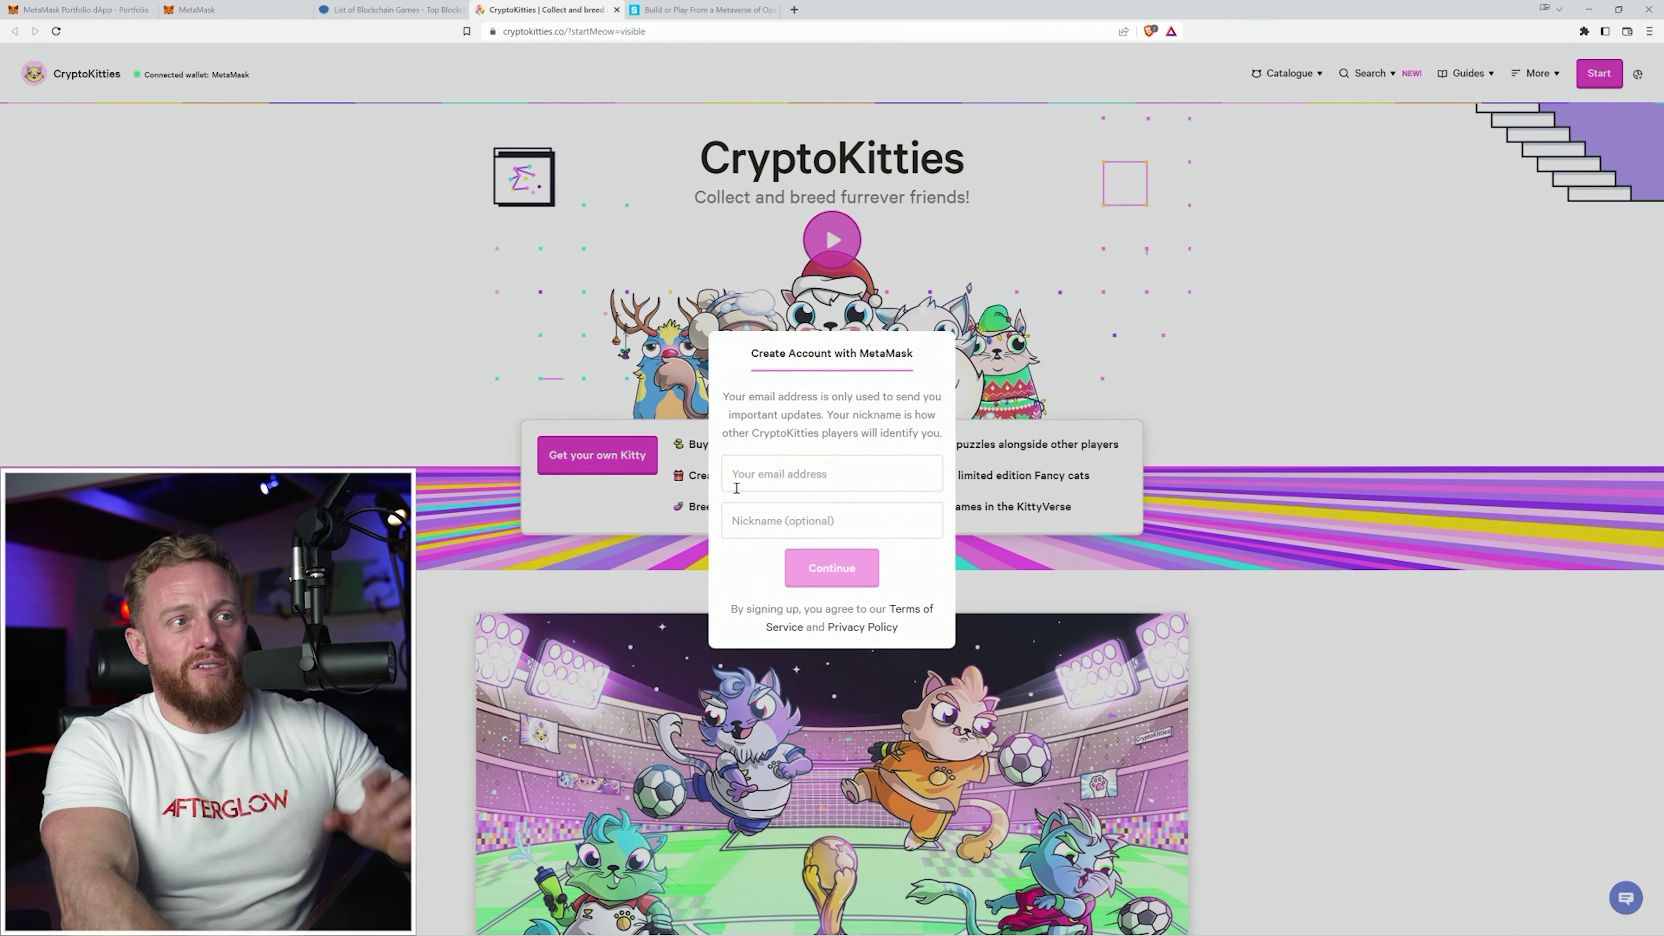
left_click(767, 471)
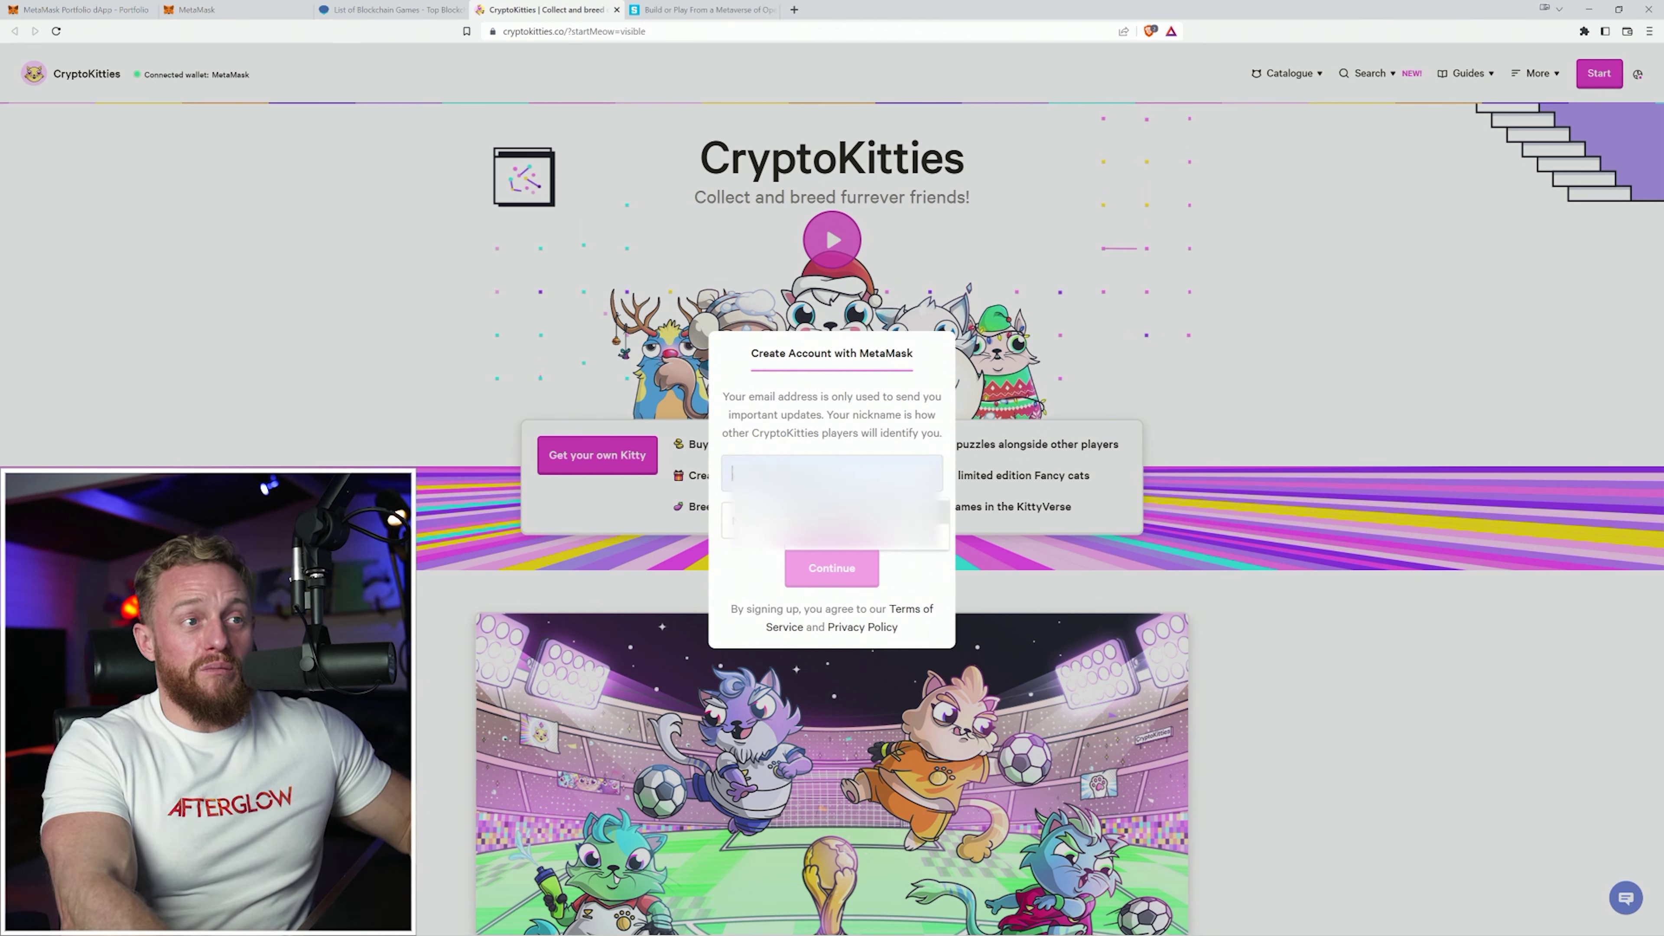
left_click(765, 523)
type("Jay")
left_click(824, 572)
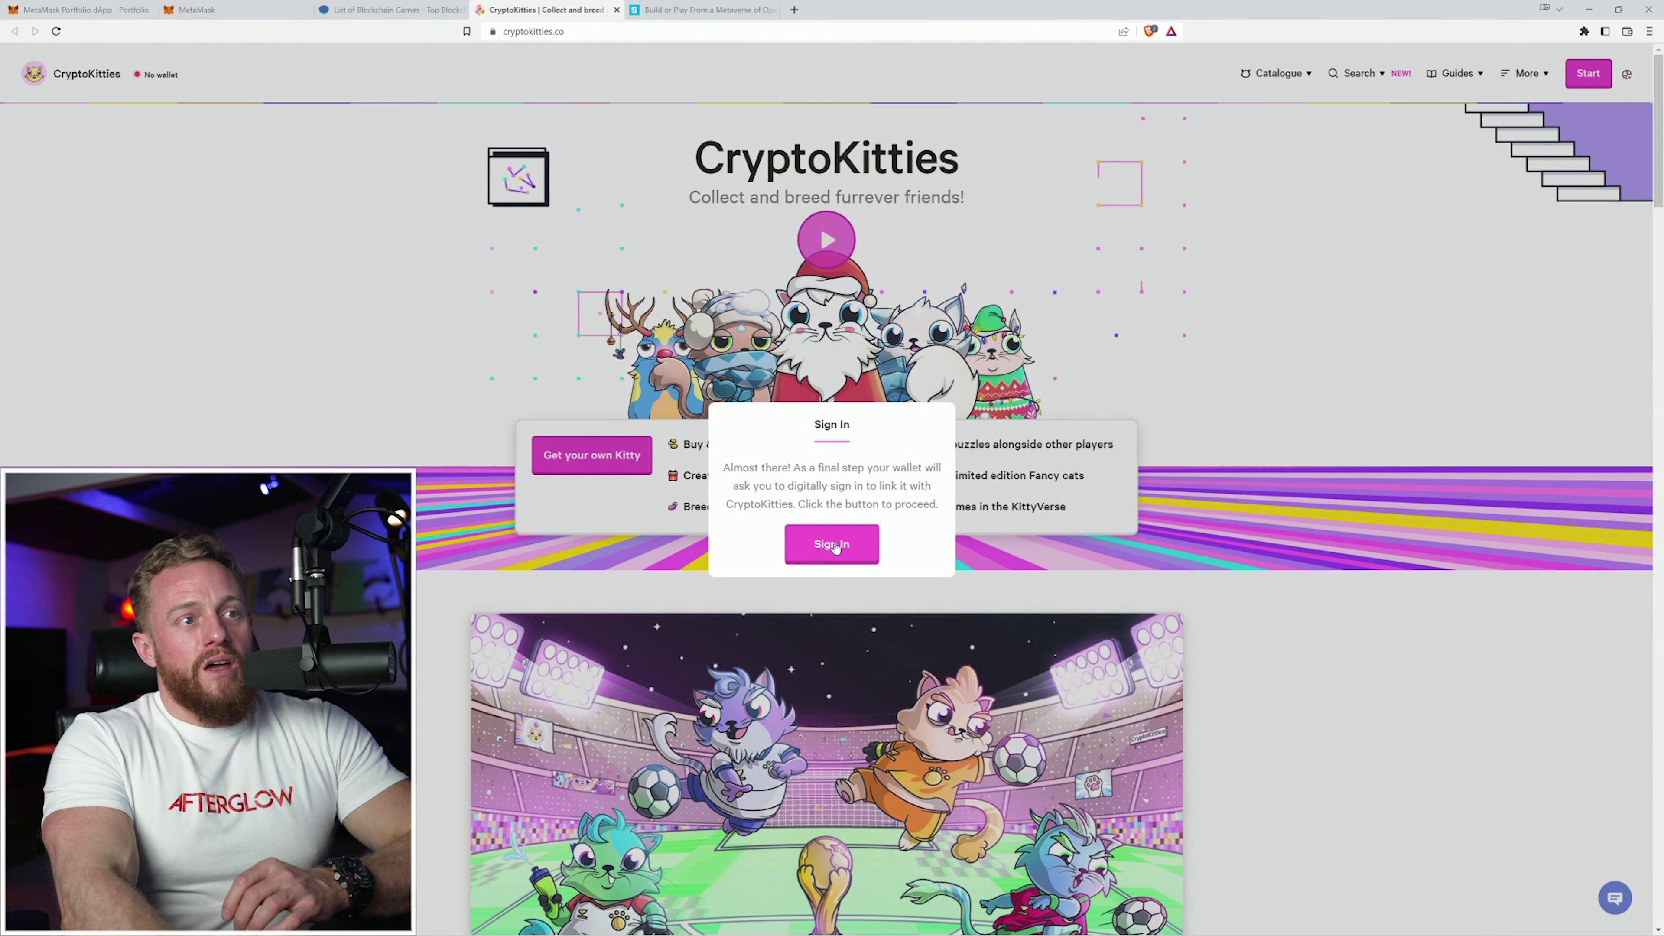
left_click(835, 550)
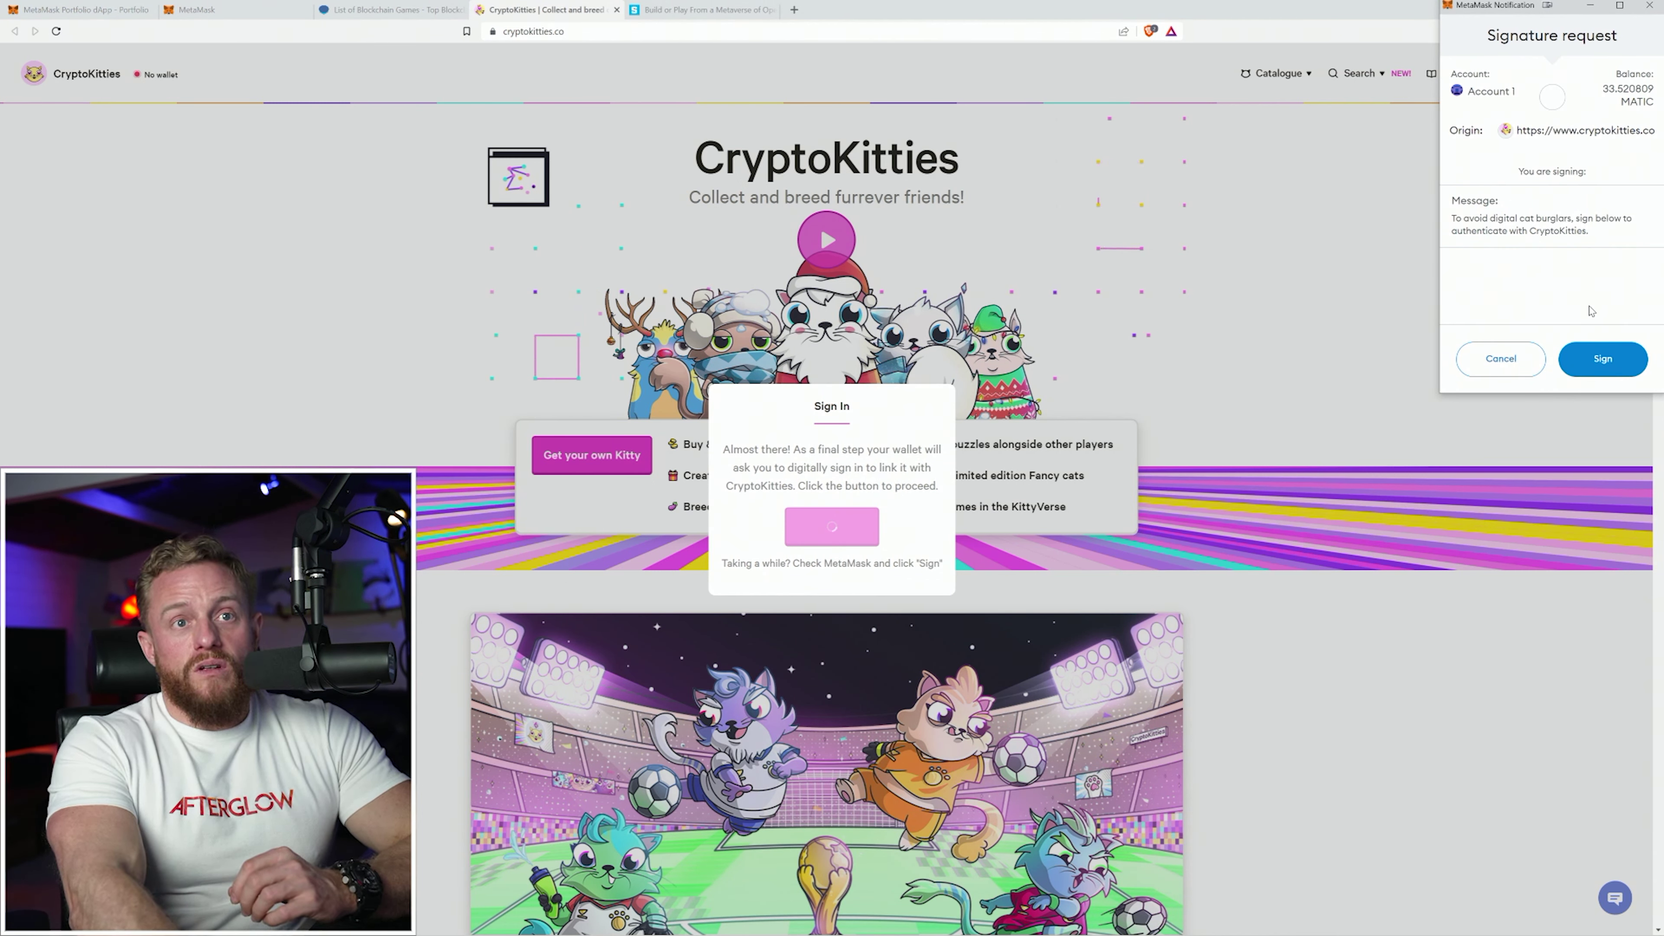
left_click(1603, 358)
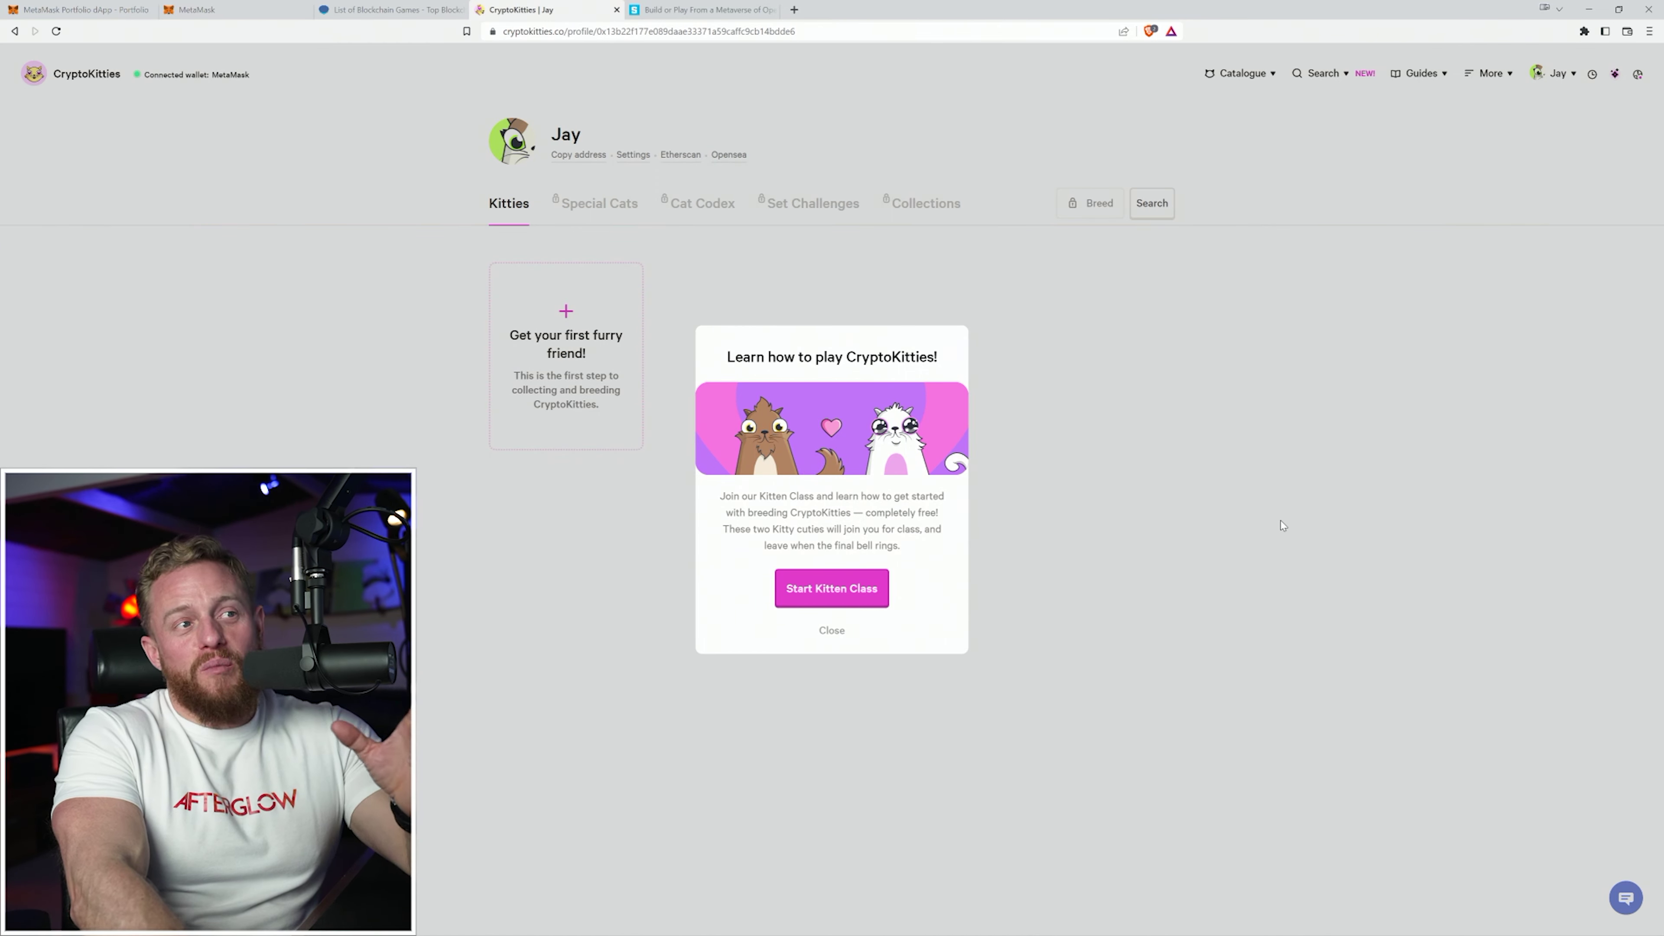
Breed kitties #8250 and #8241 in Kitten Class and hatch Kitty #387242.
left_click(839, 591)
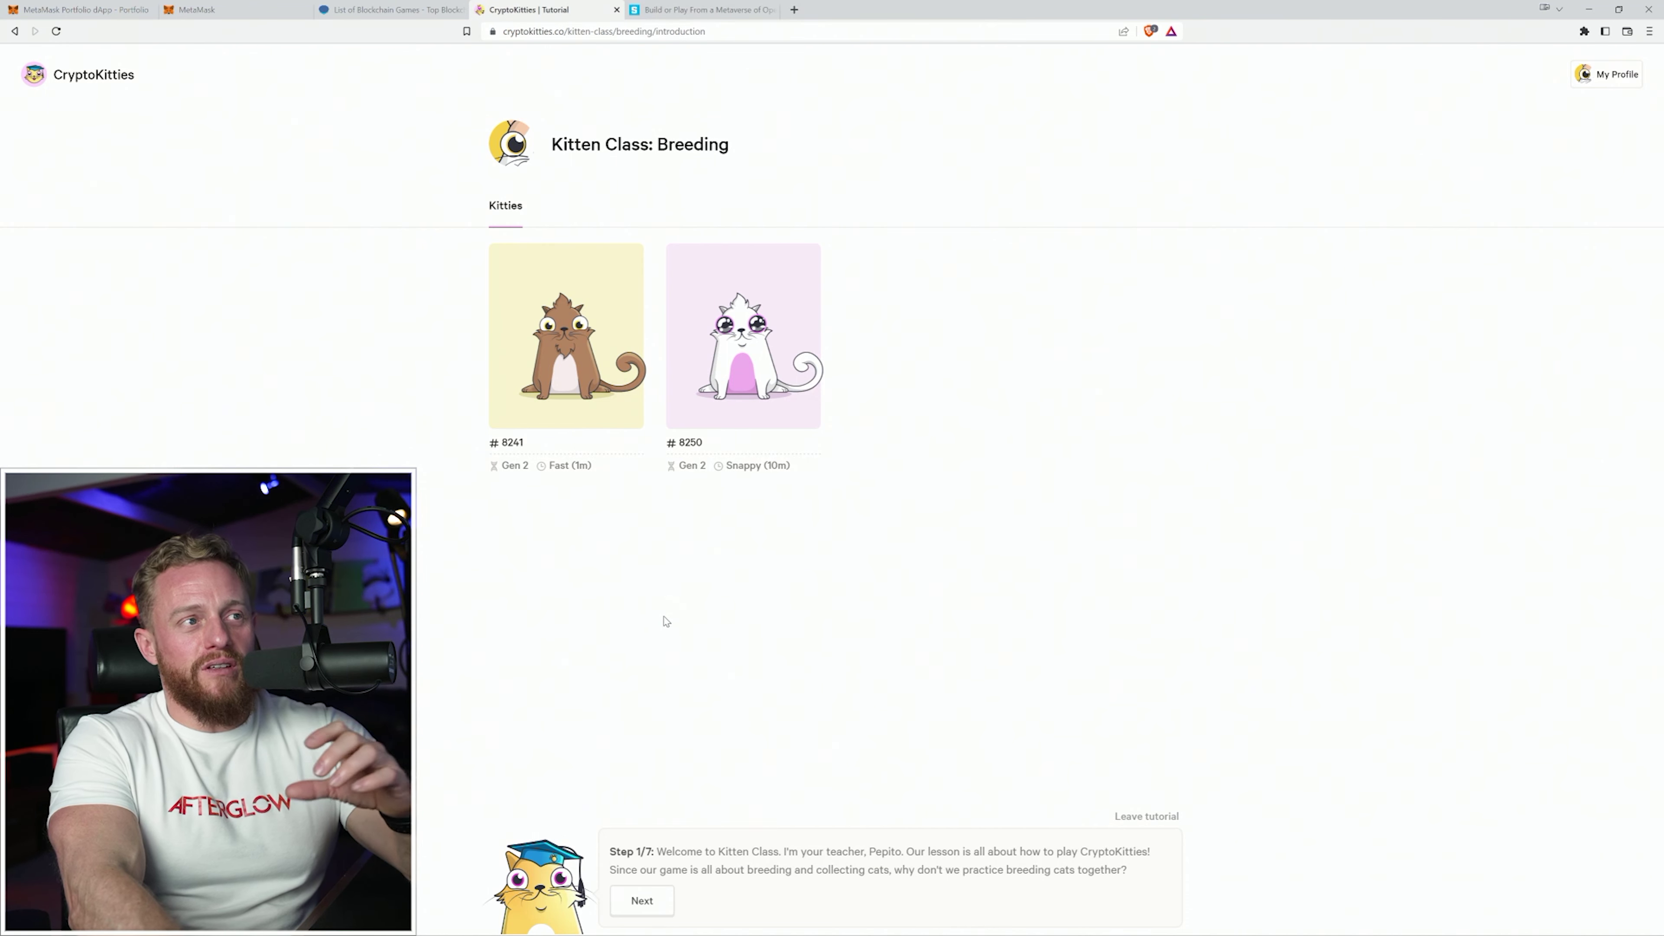
left_click(641, 901)
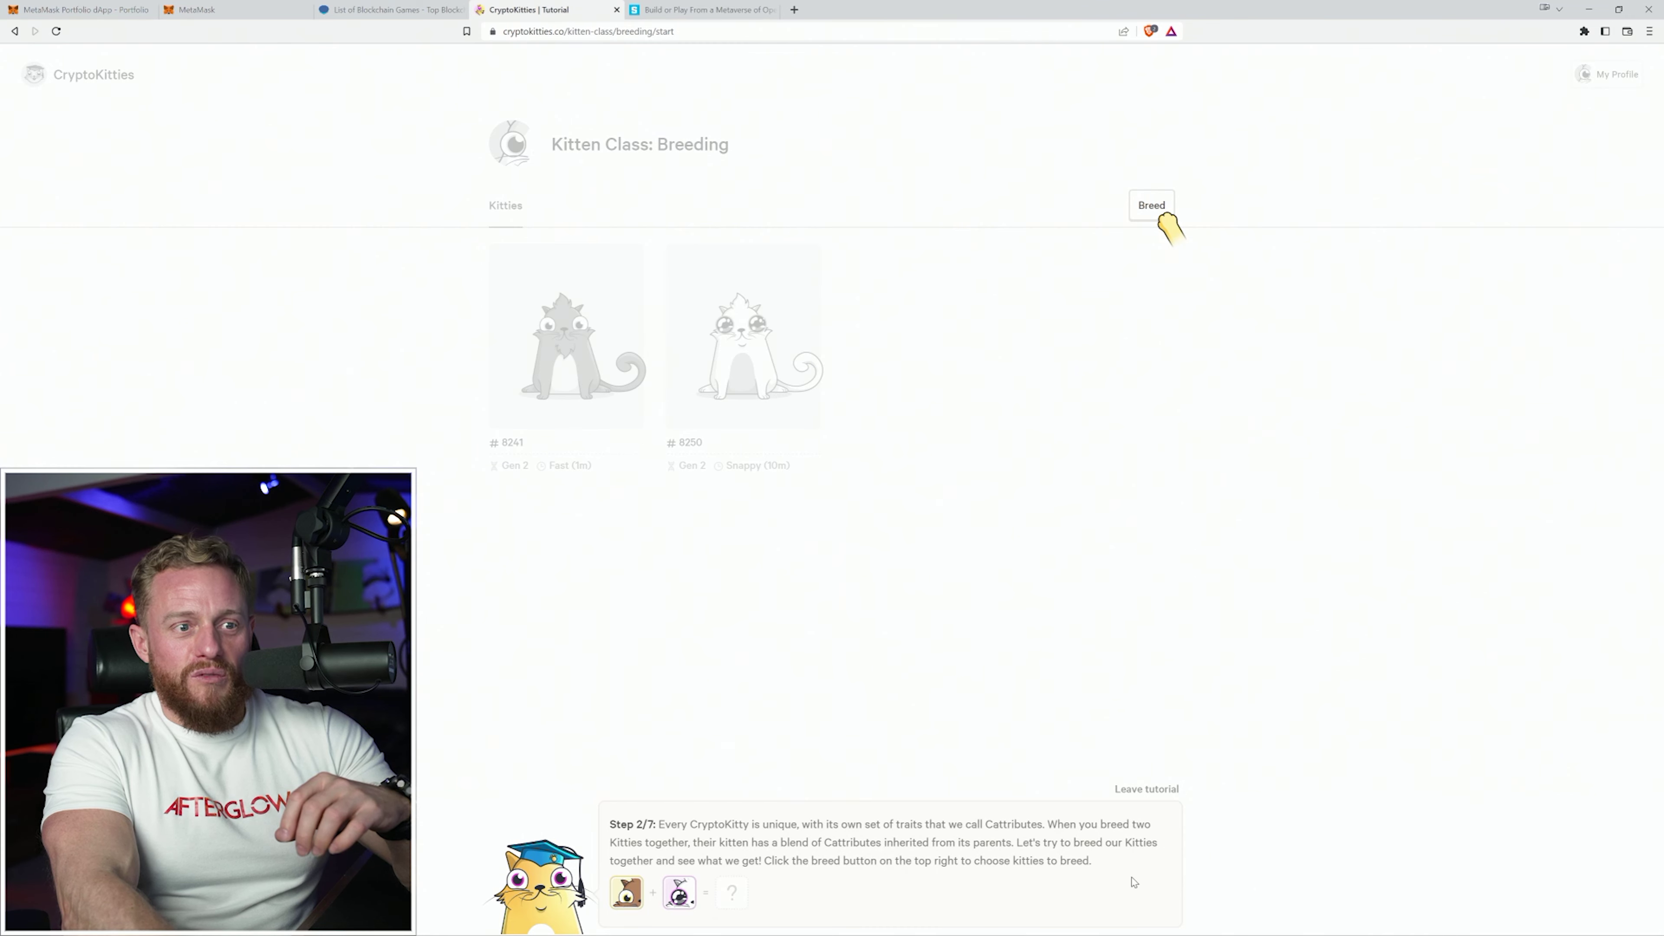
left_click(1154, 209)
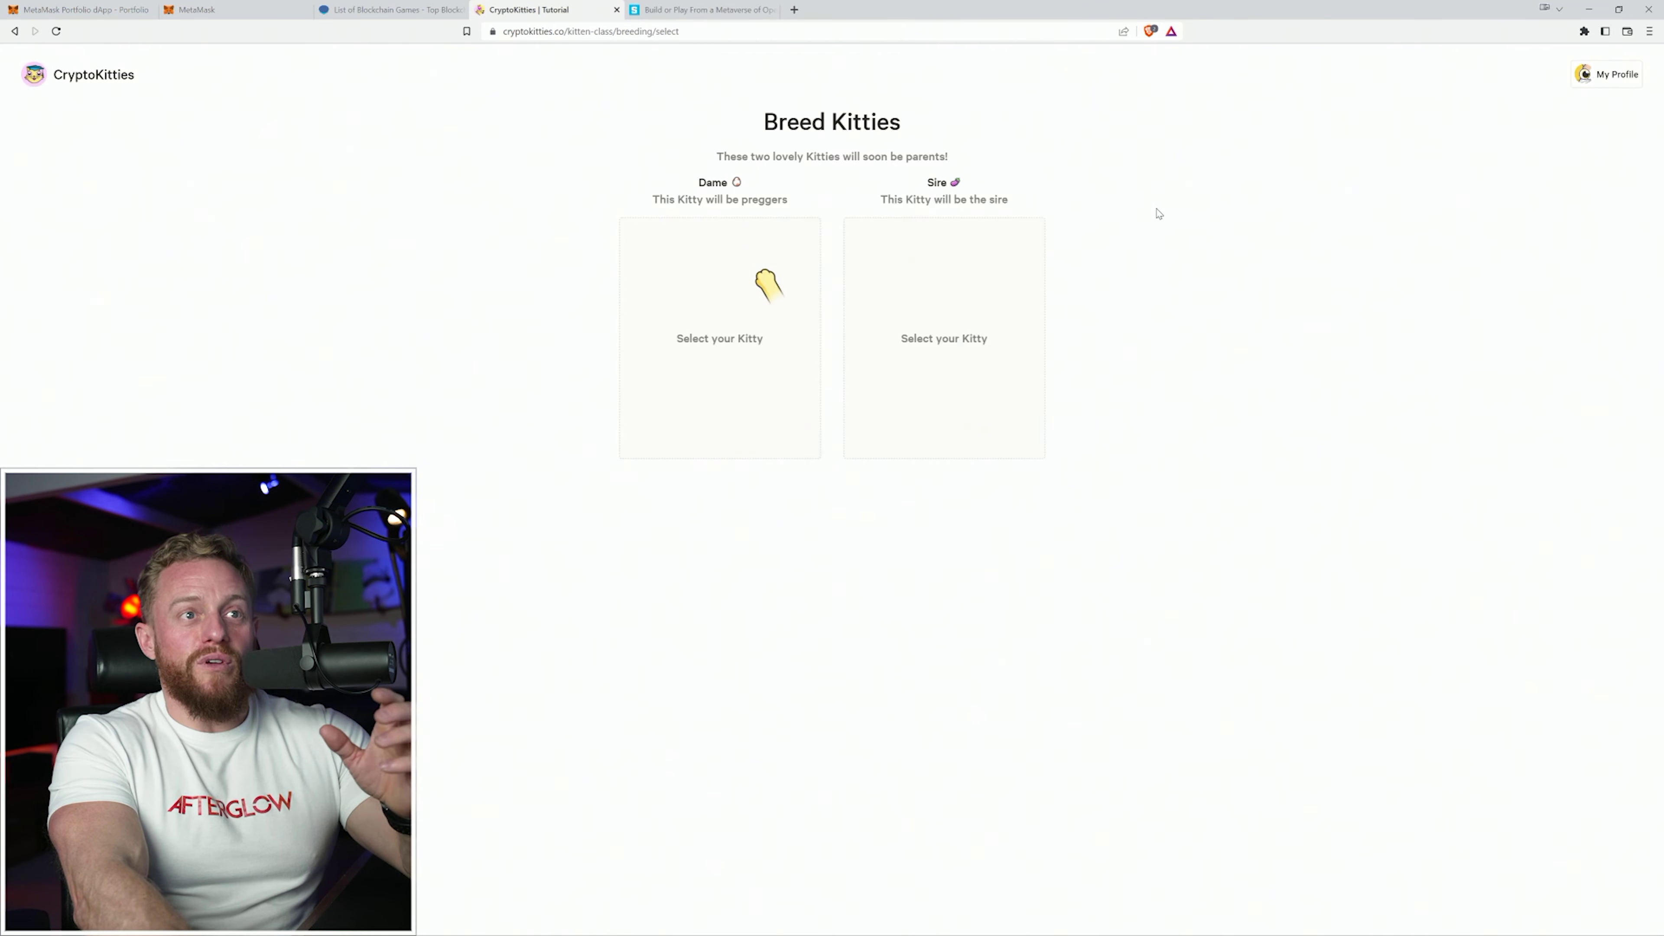
left_click(783, 388)
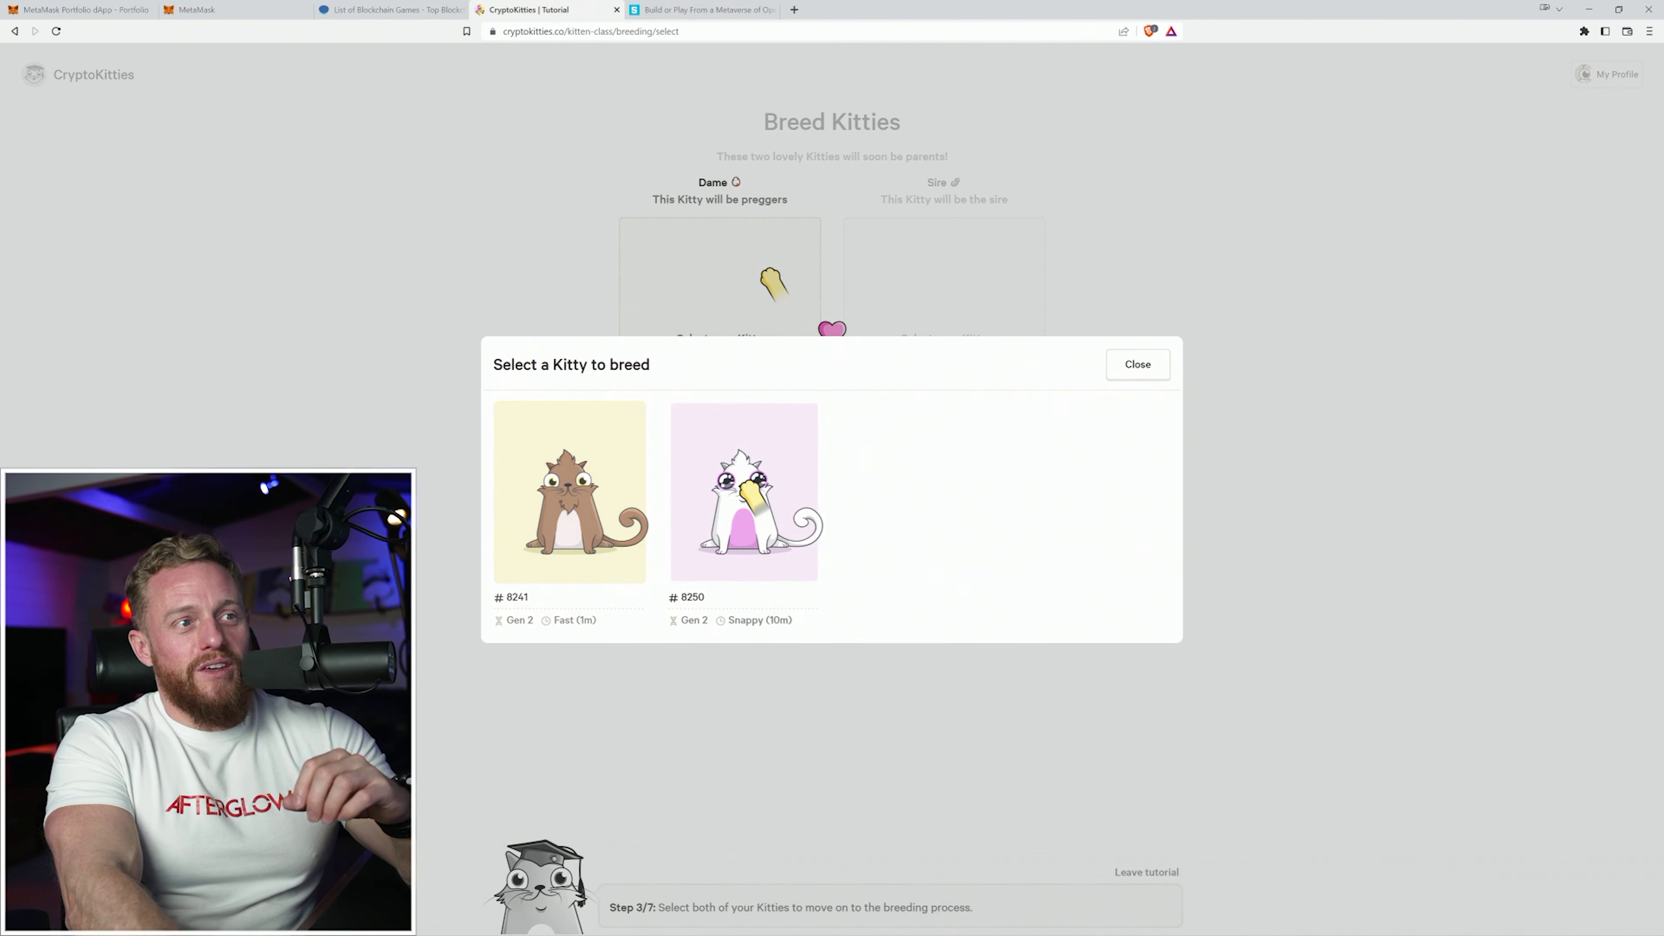
left_click(750, 490)
left_click(950, 348)
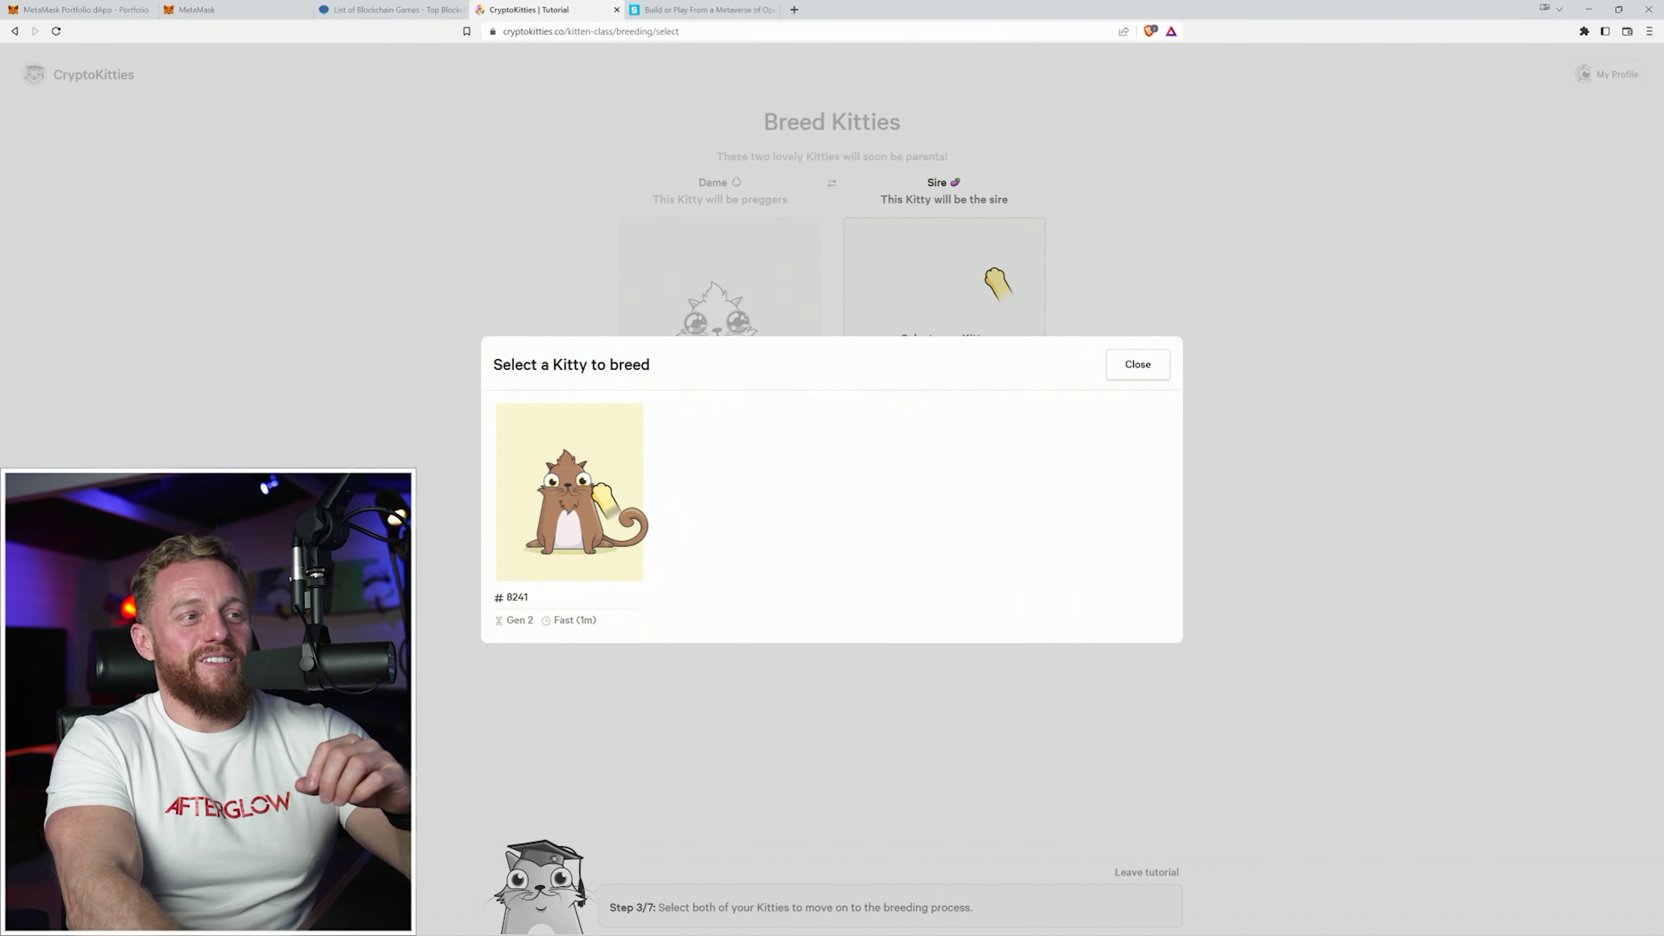
left_click(630, 504)
scroll(832, 587, "down", 3)
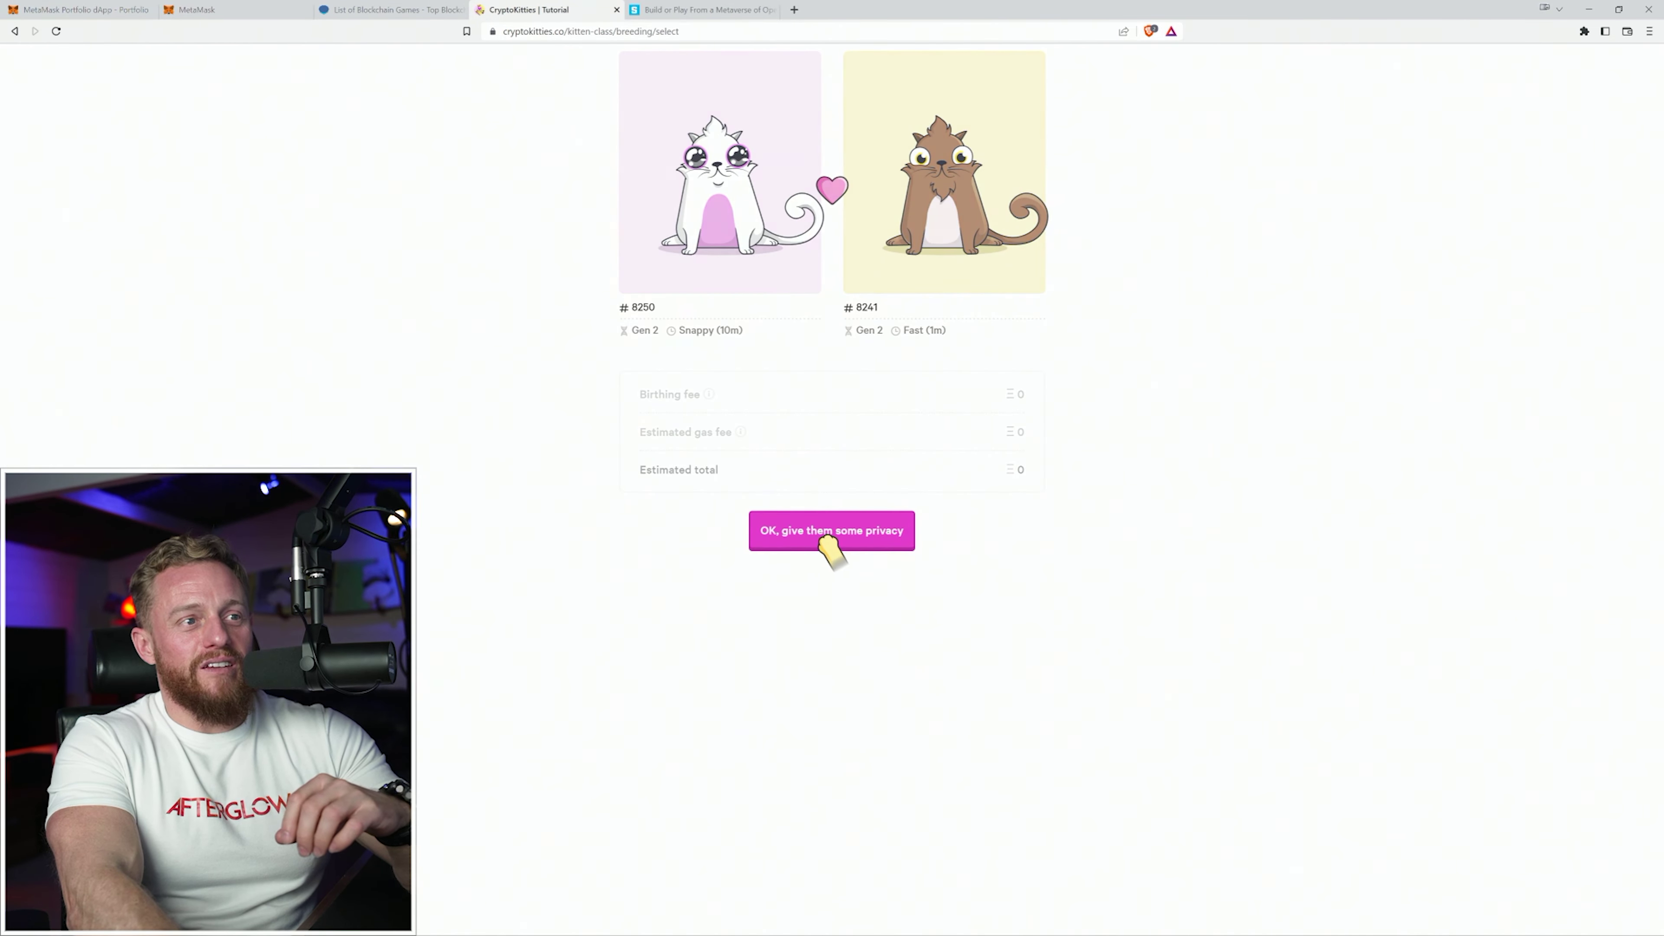
left_click(840, 532)
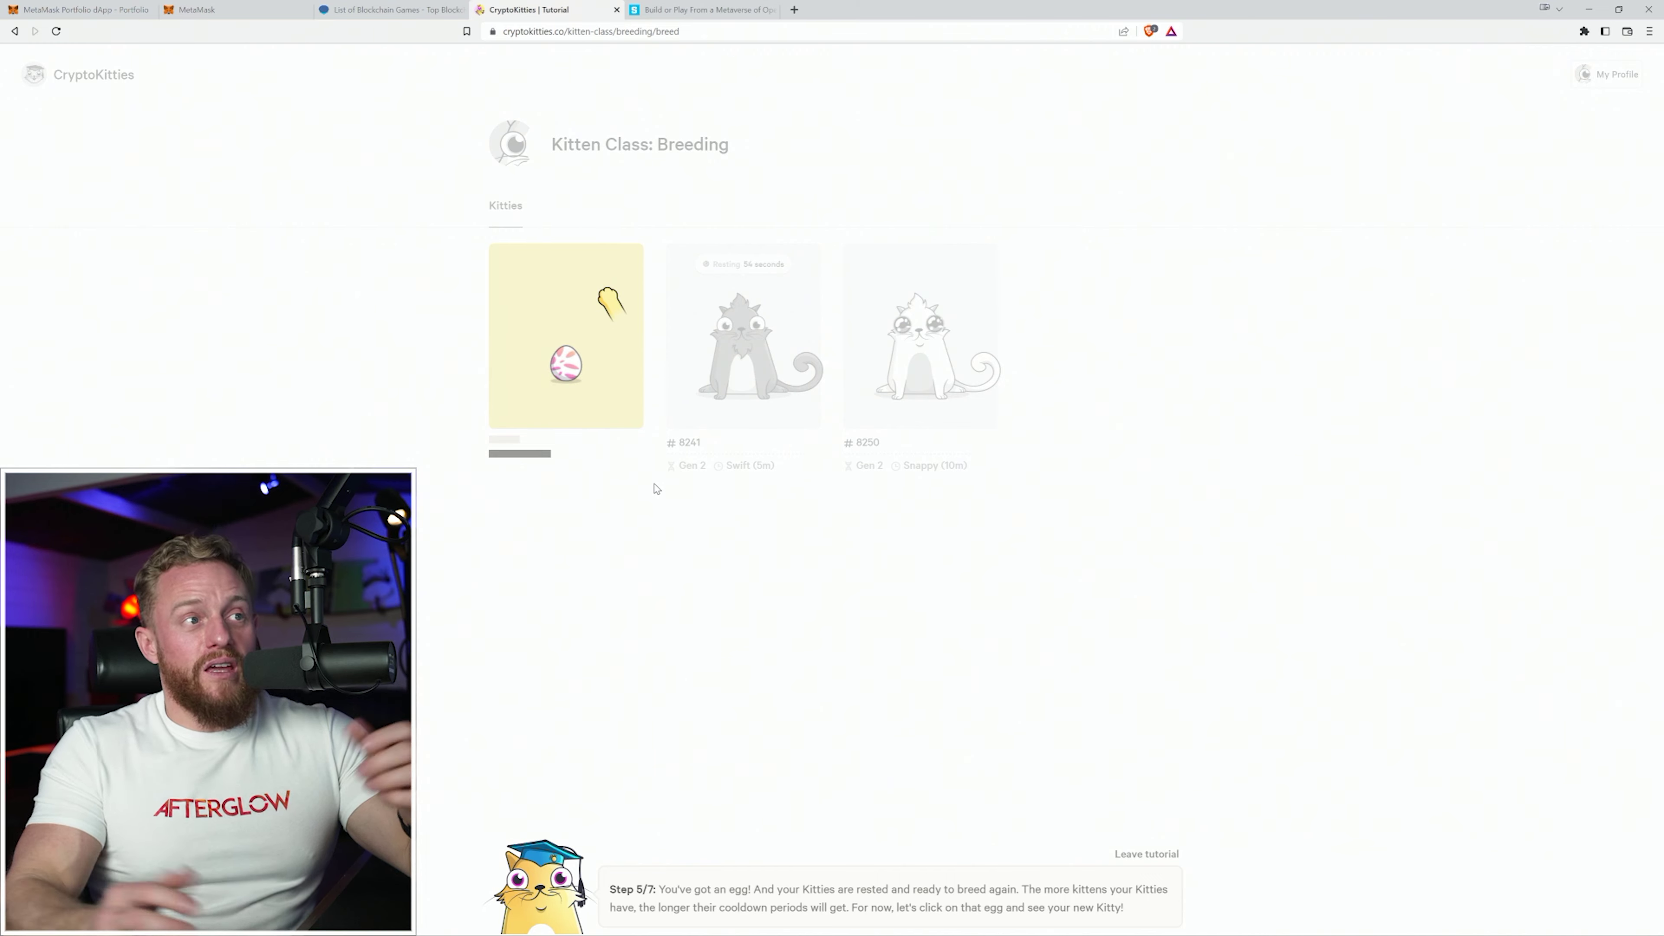
left_click(580, 380)
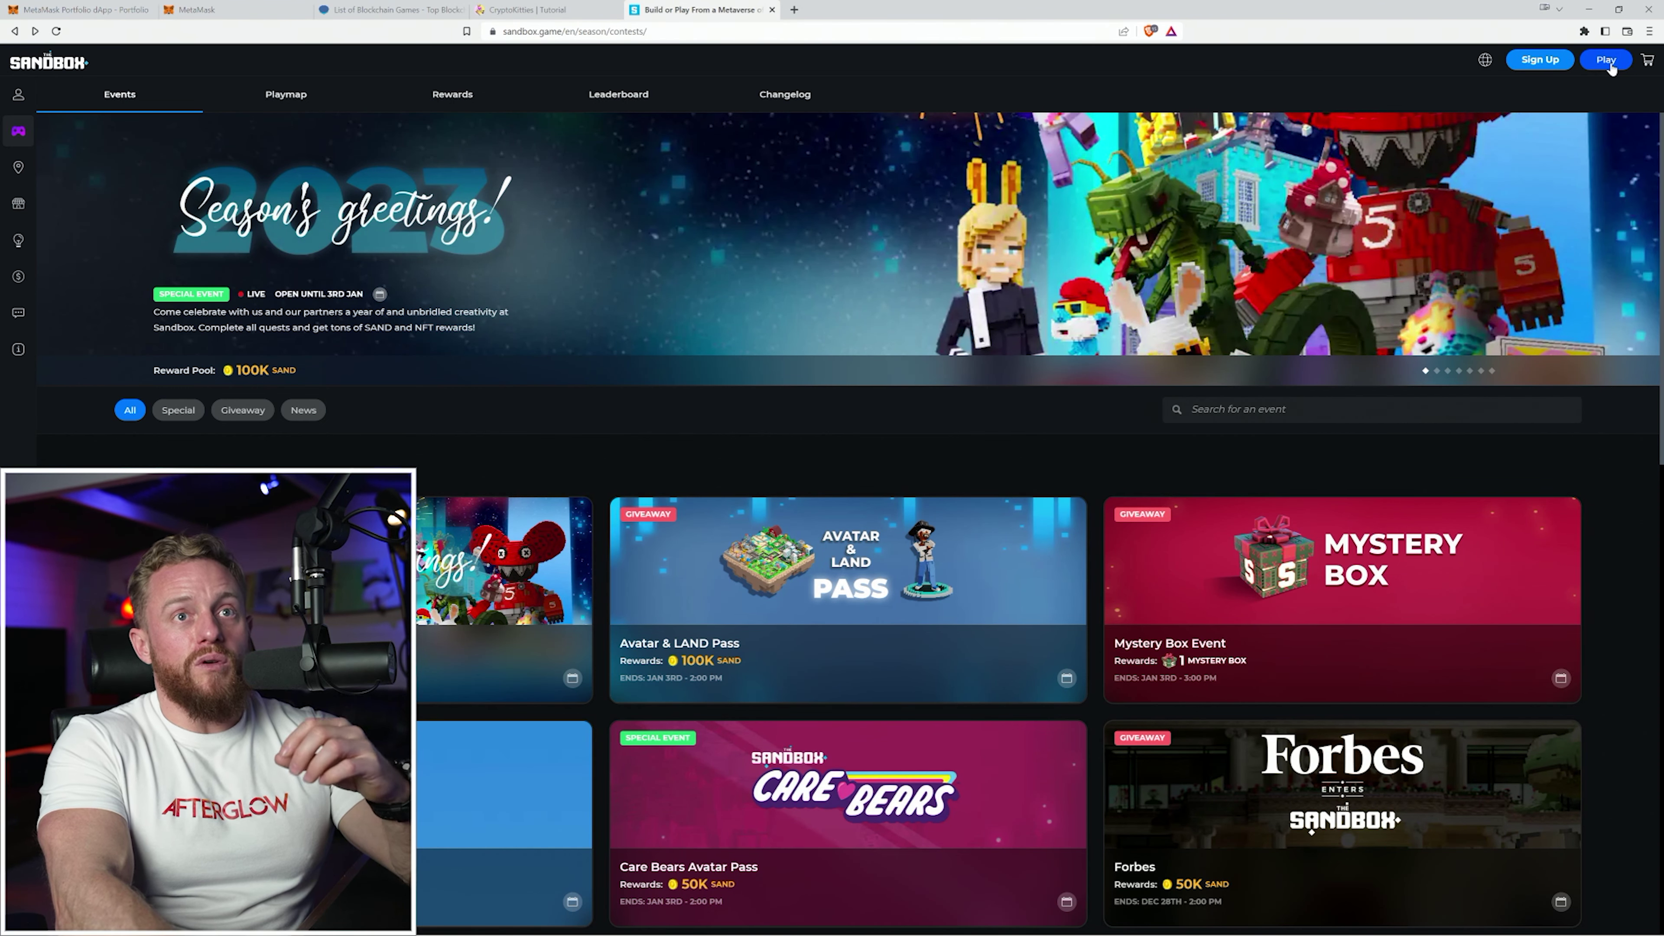
left_click(1540, 60)
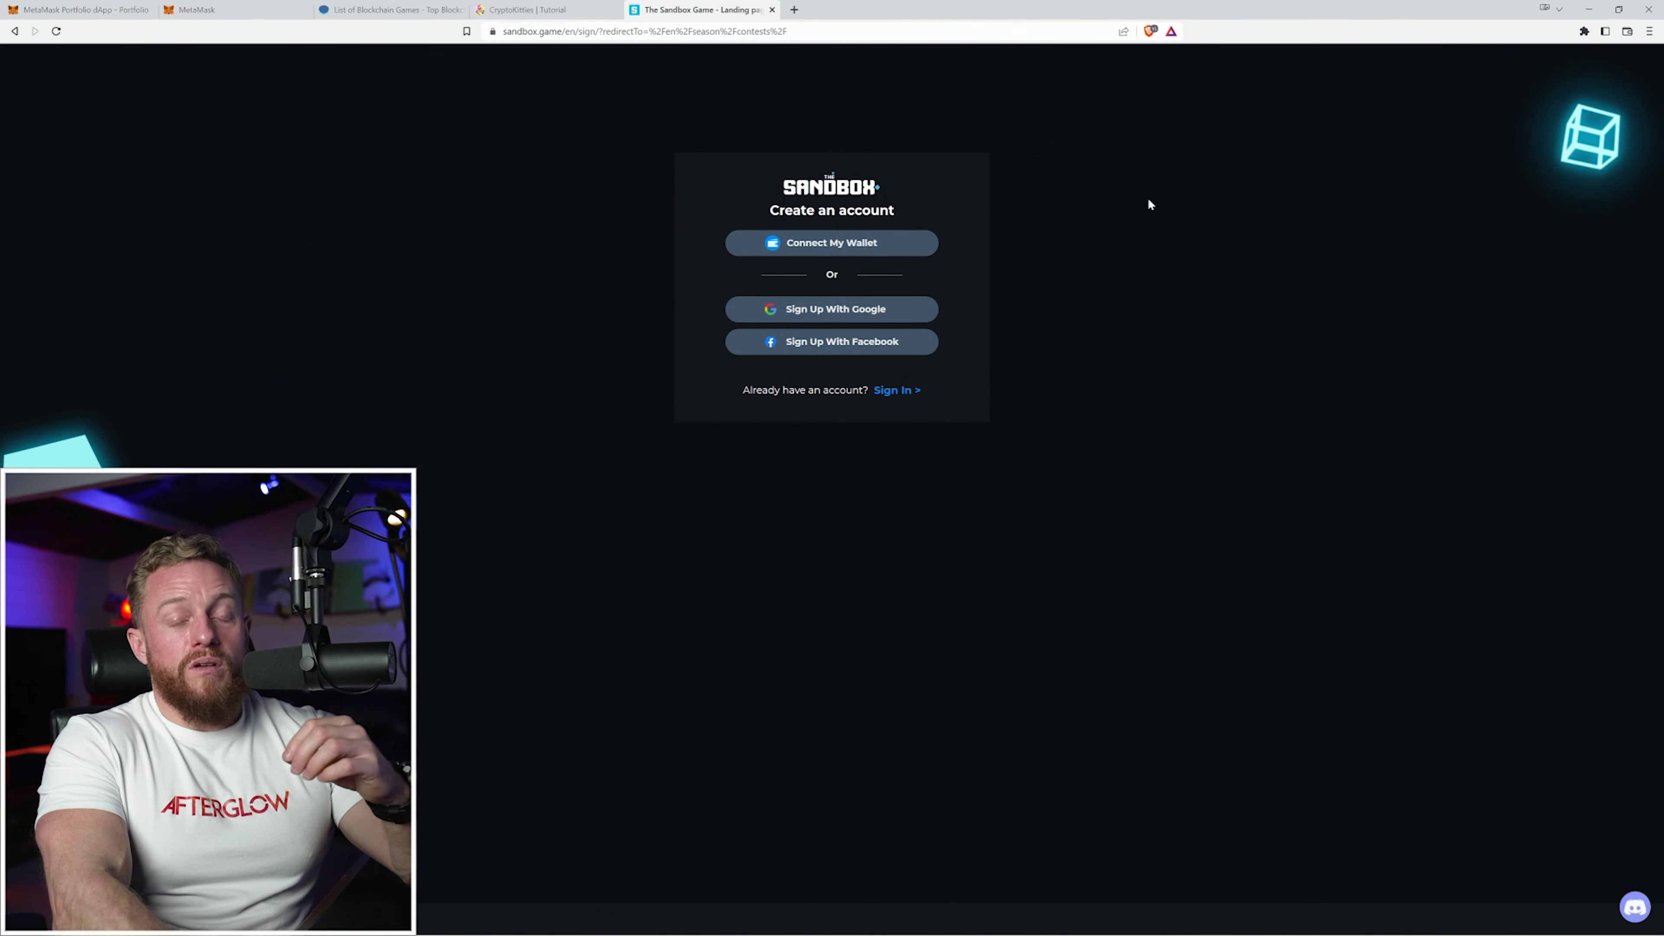
left_click(828, 244)
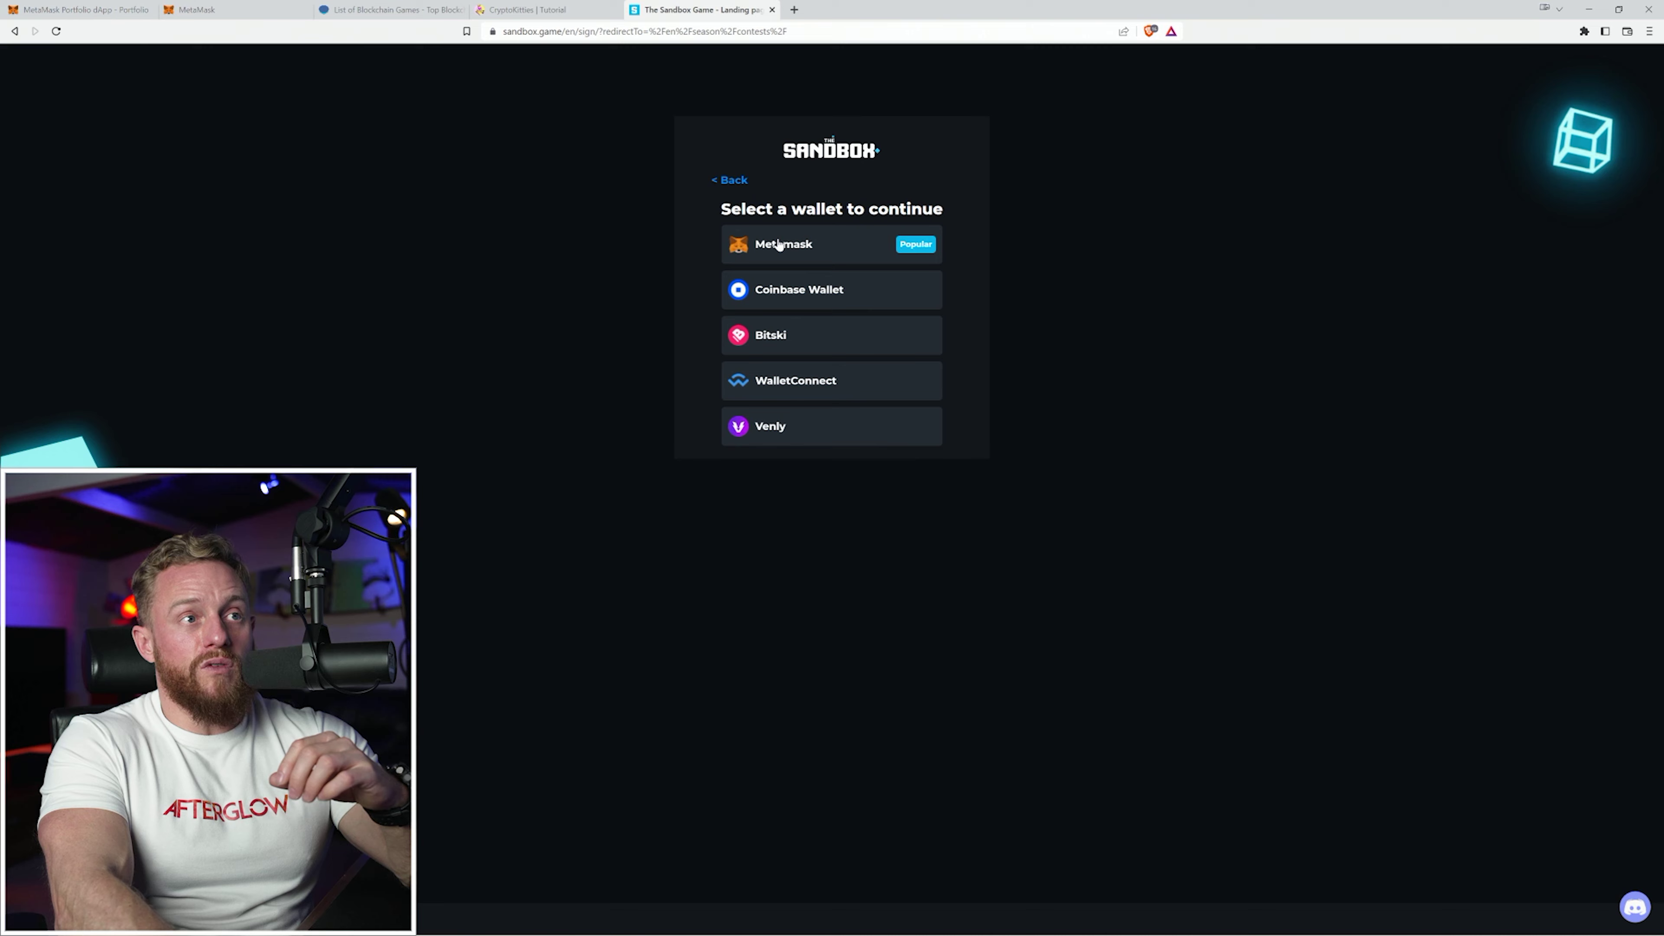
left_click(779, 244)
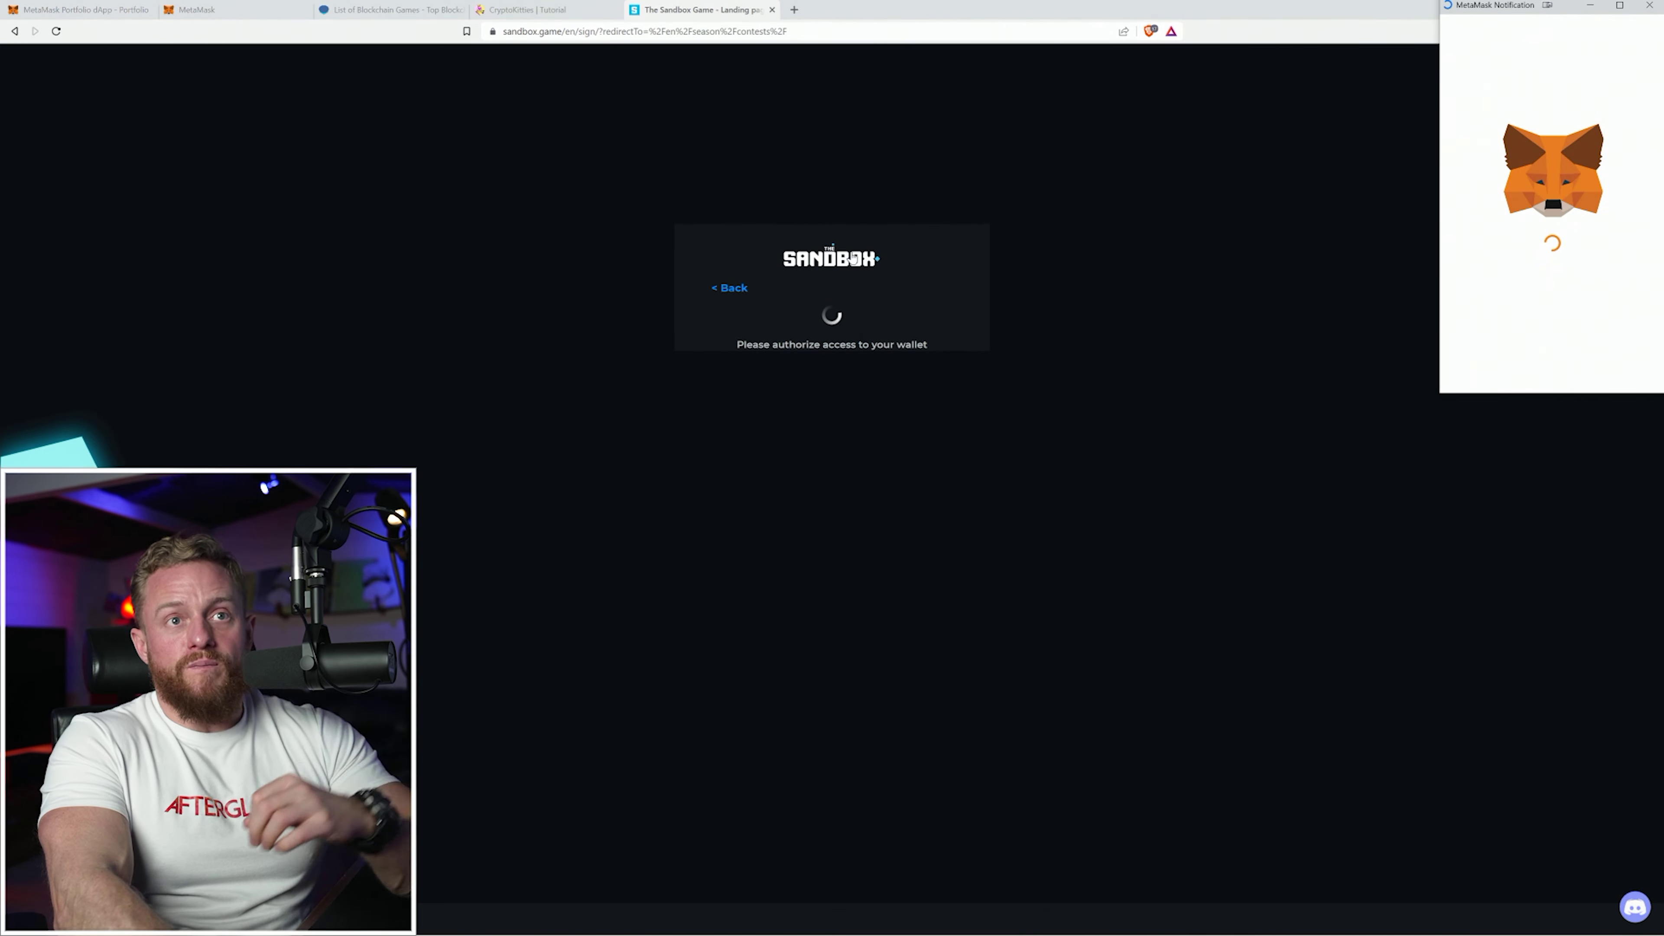
left_click(1613, 370)
left_click(1614, 369)
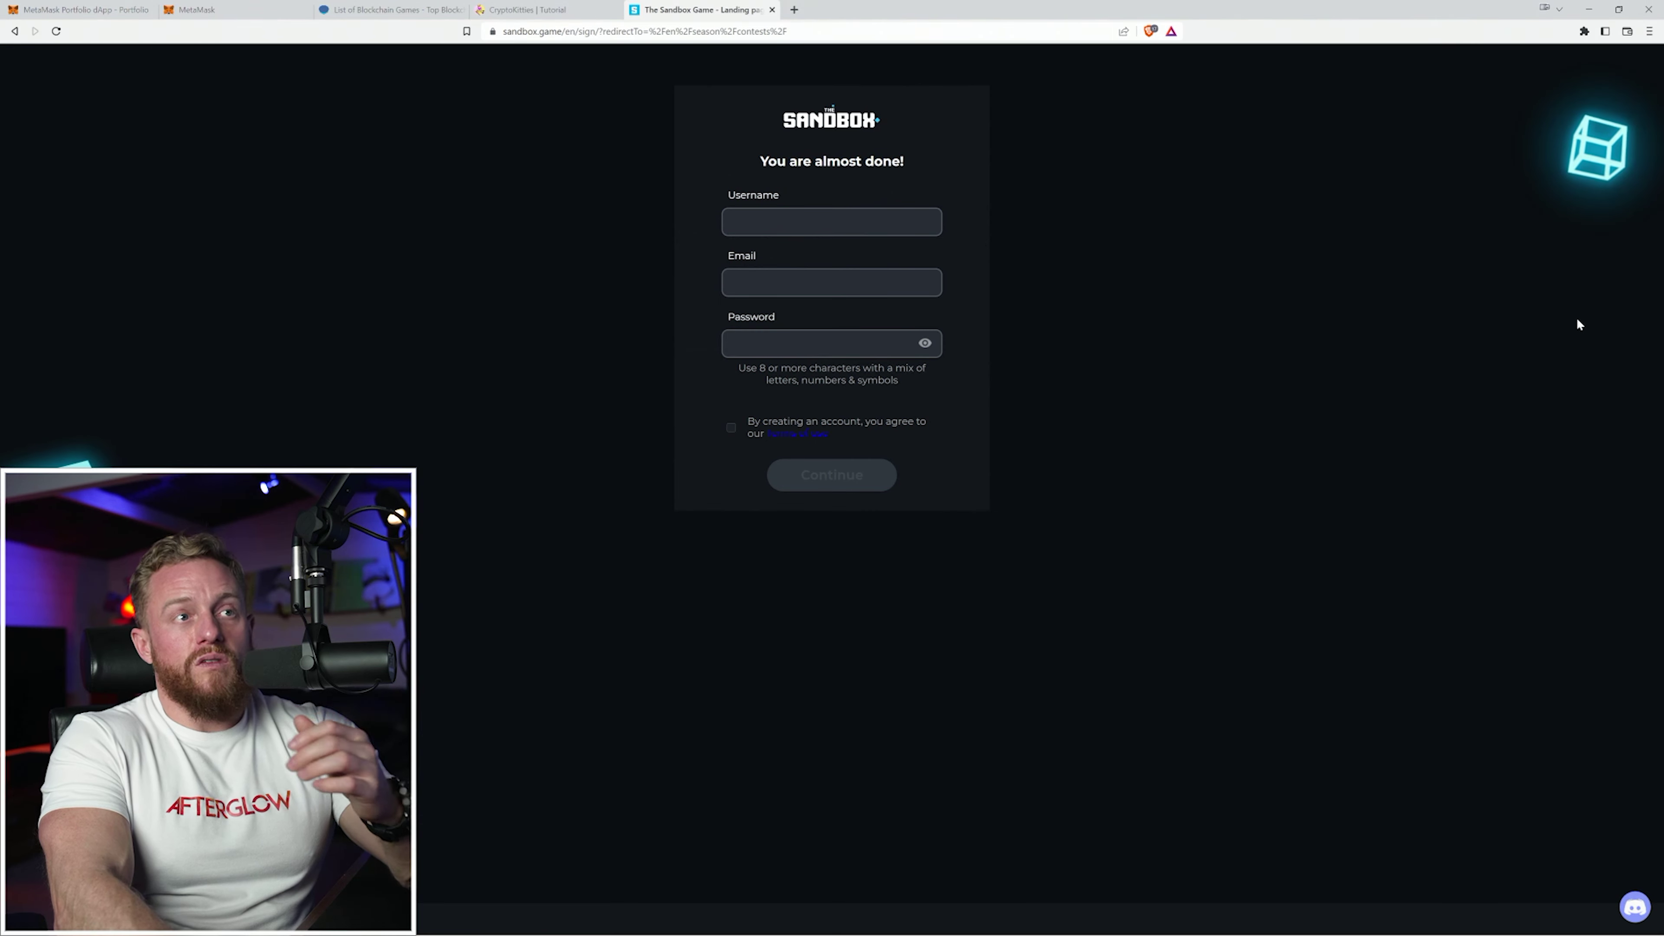
left_click(862, 223)
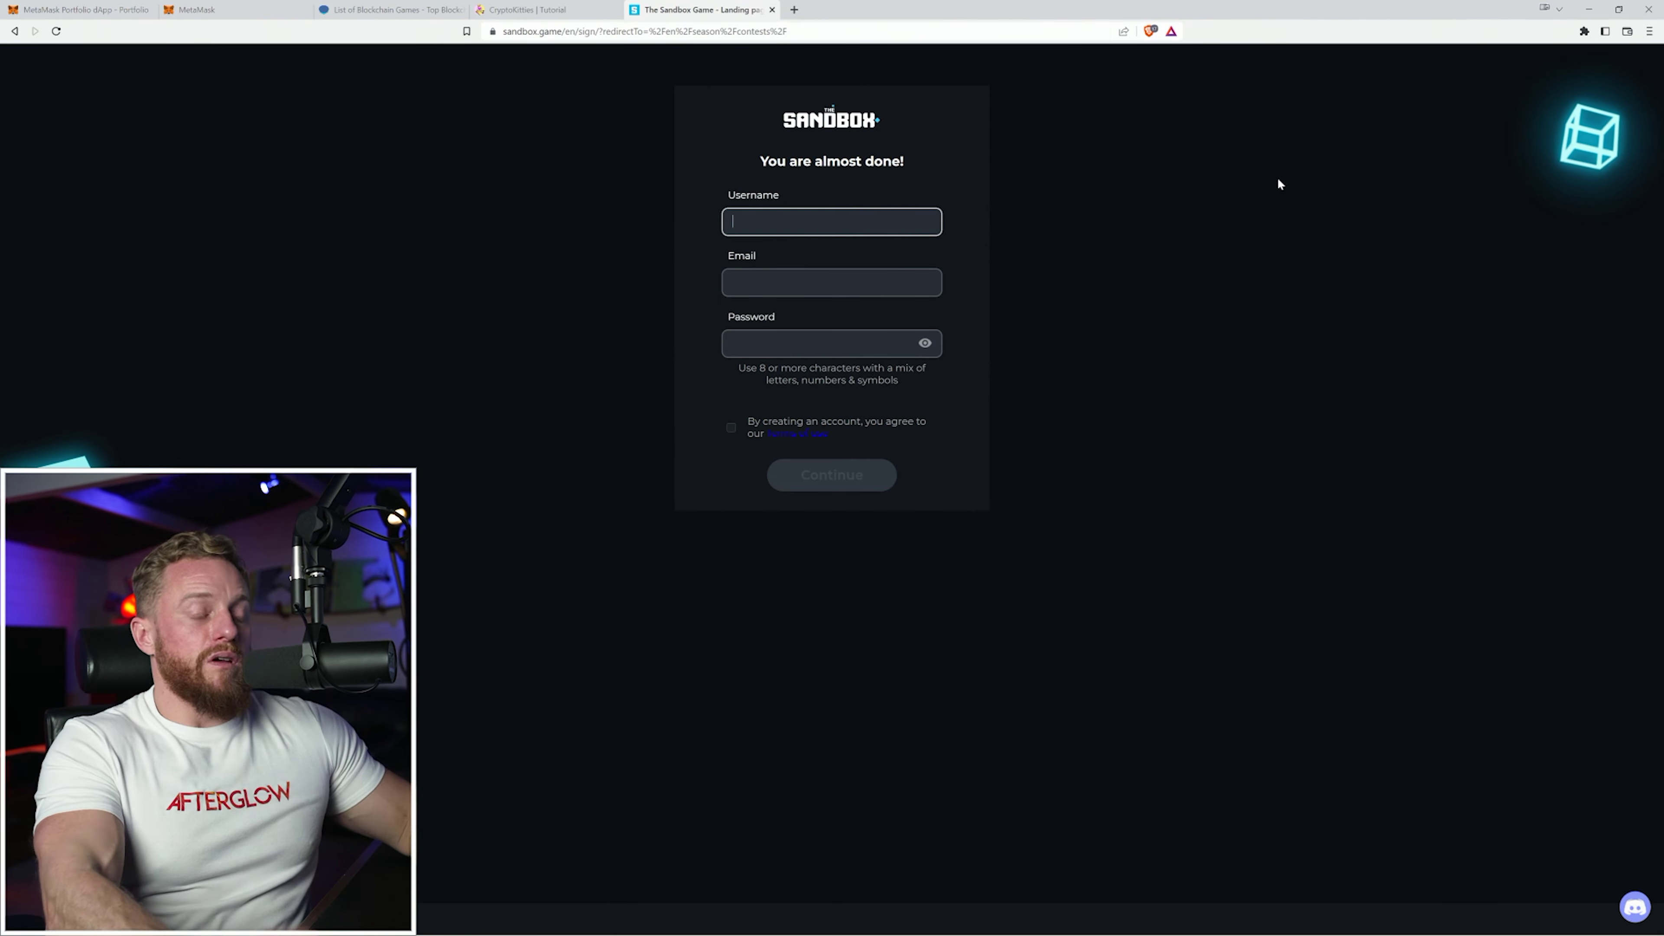
key("Tab")
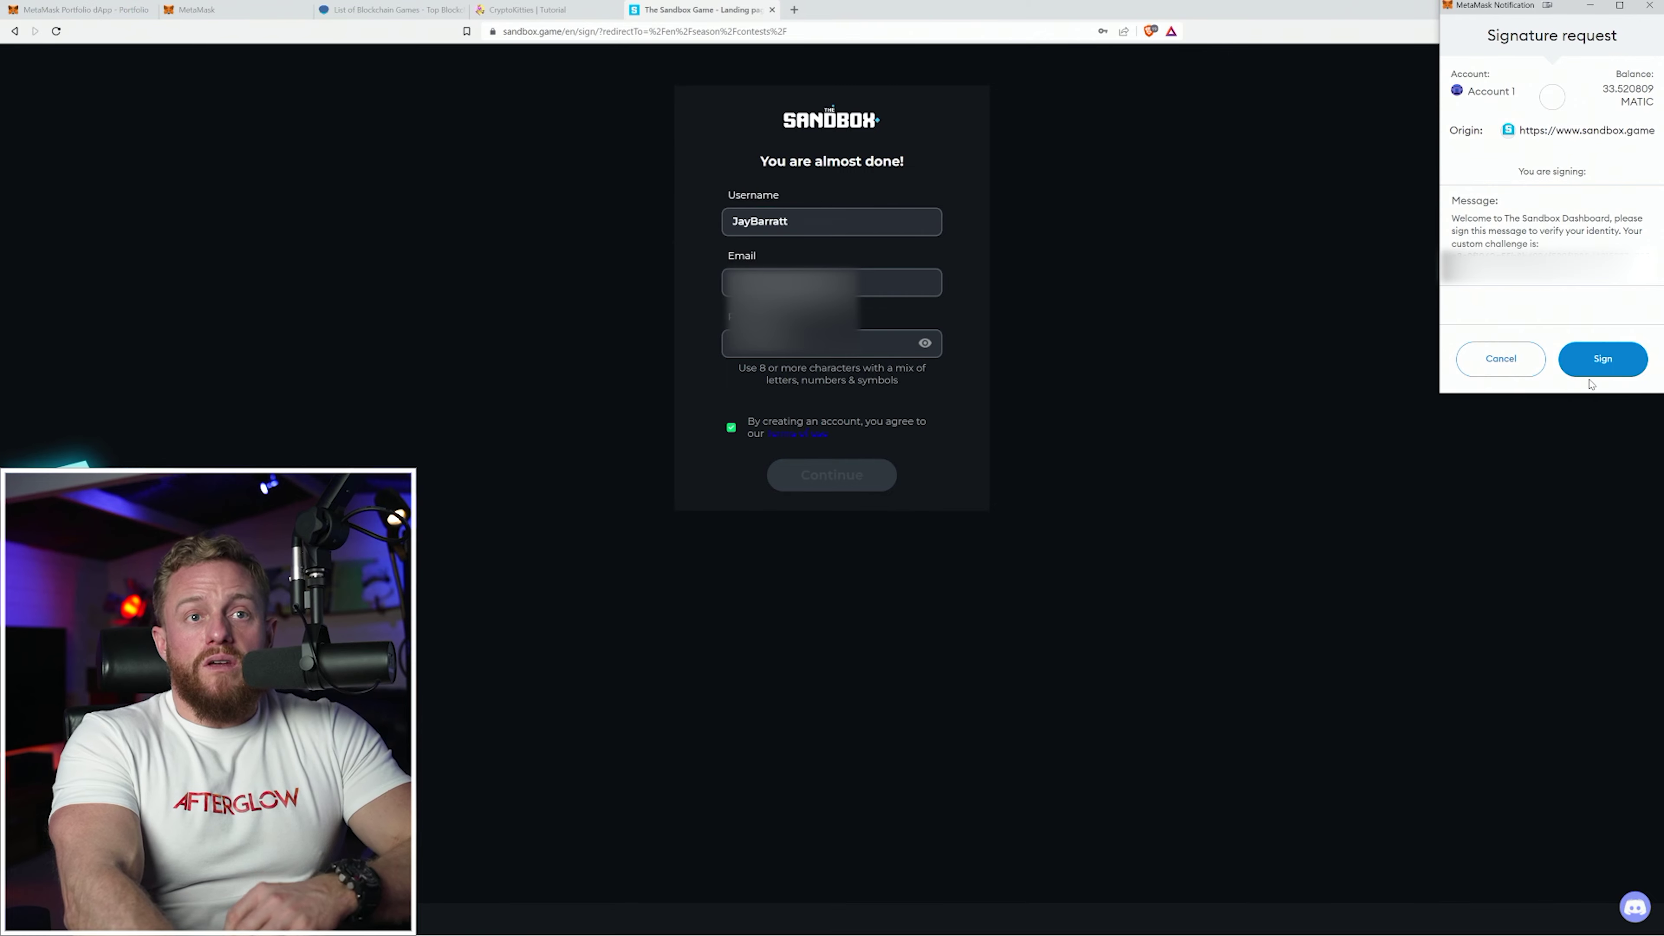
left_click(1603, 366)
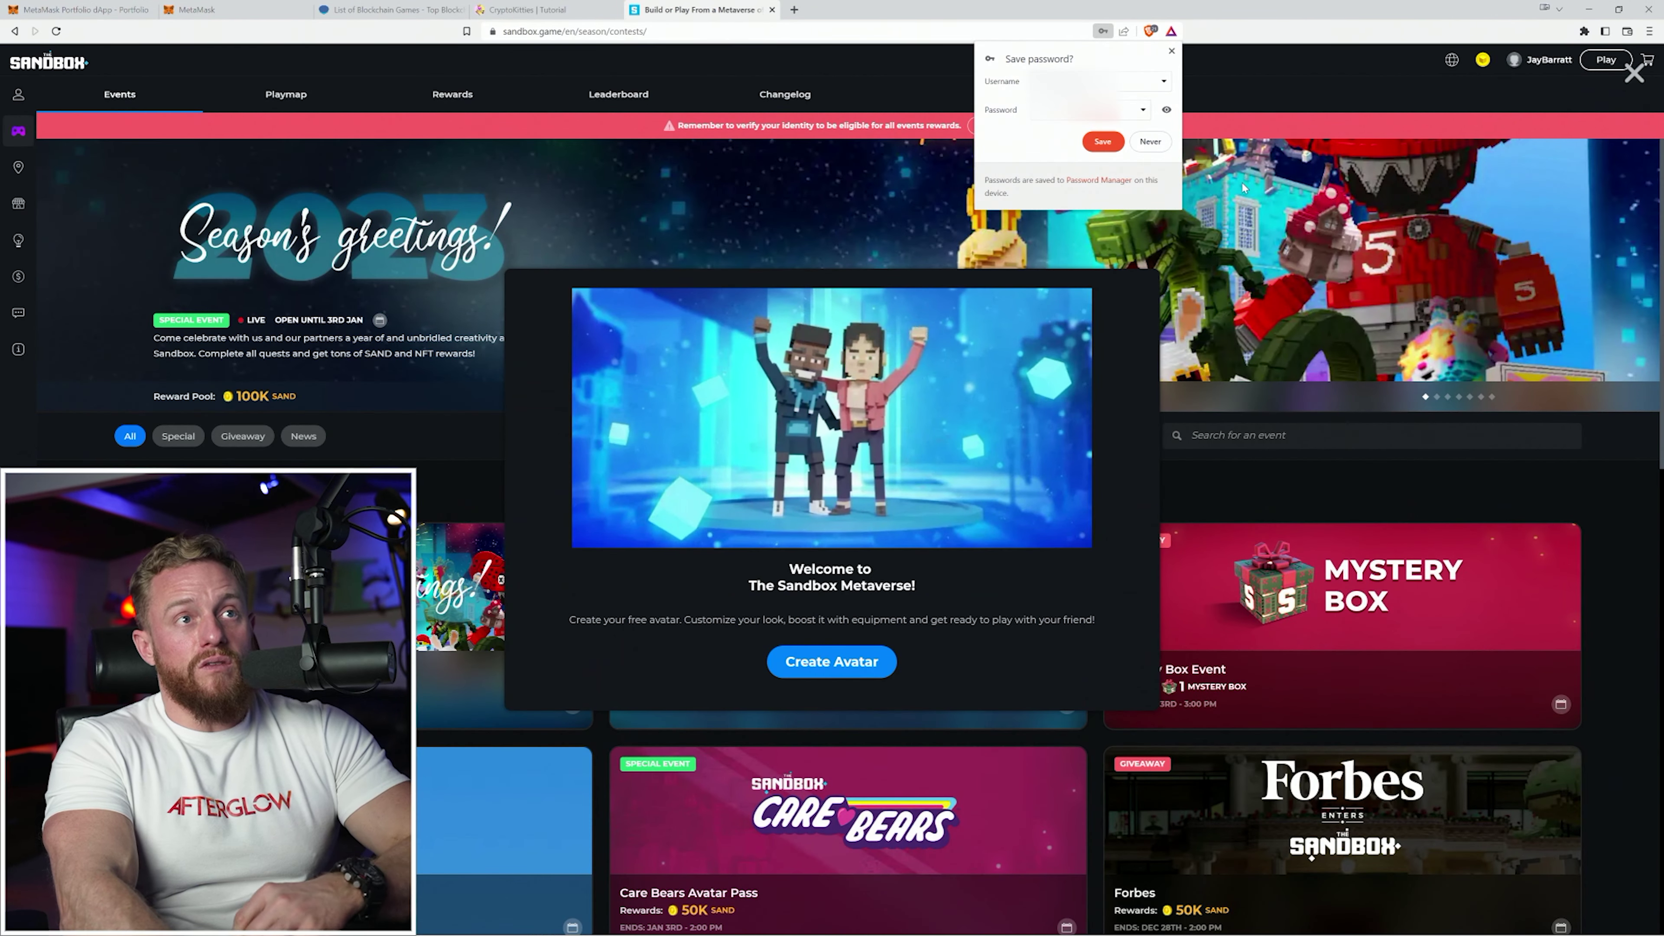
Dismiss the save-password prompt and make Billy Bully the Sandbox avatar.
left_click(974, 75)
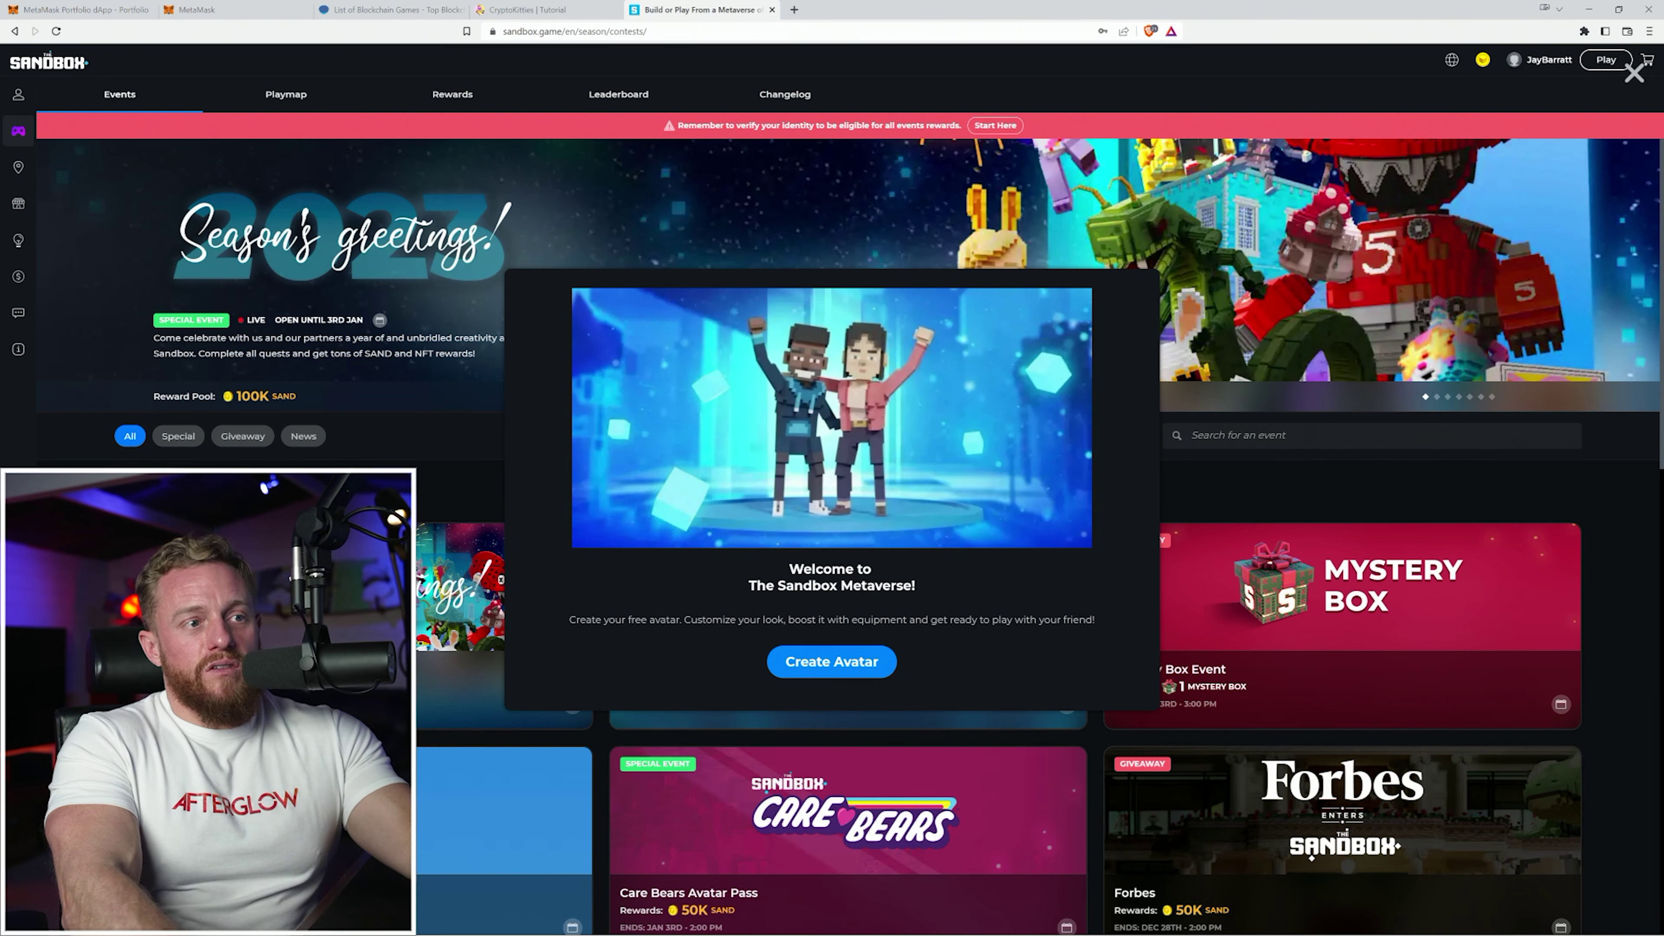
left_click(857, 662)
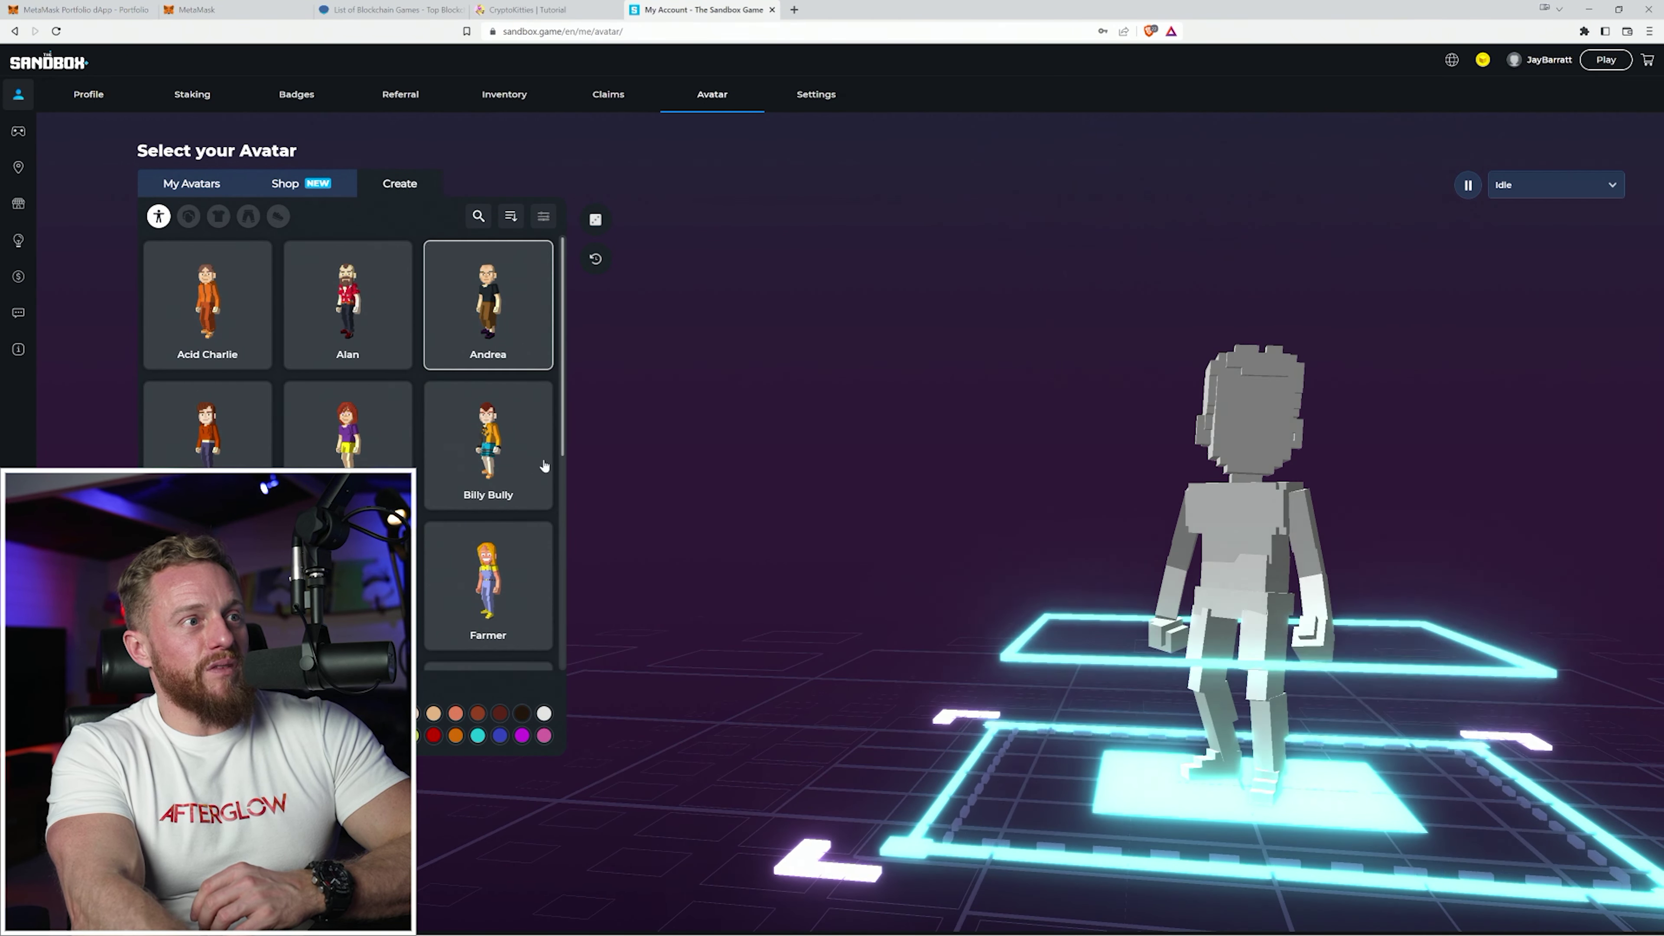
left_click(503, 447)
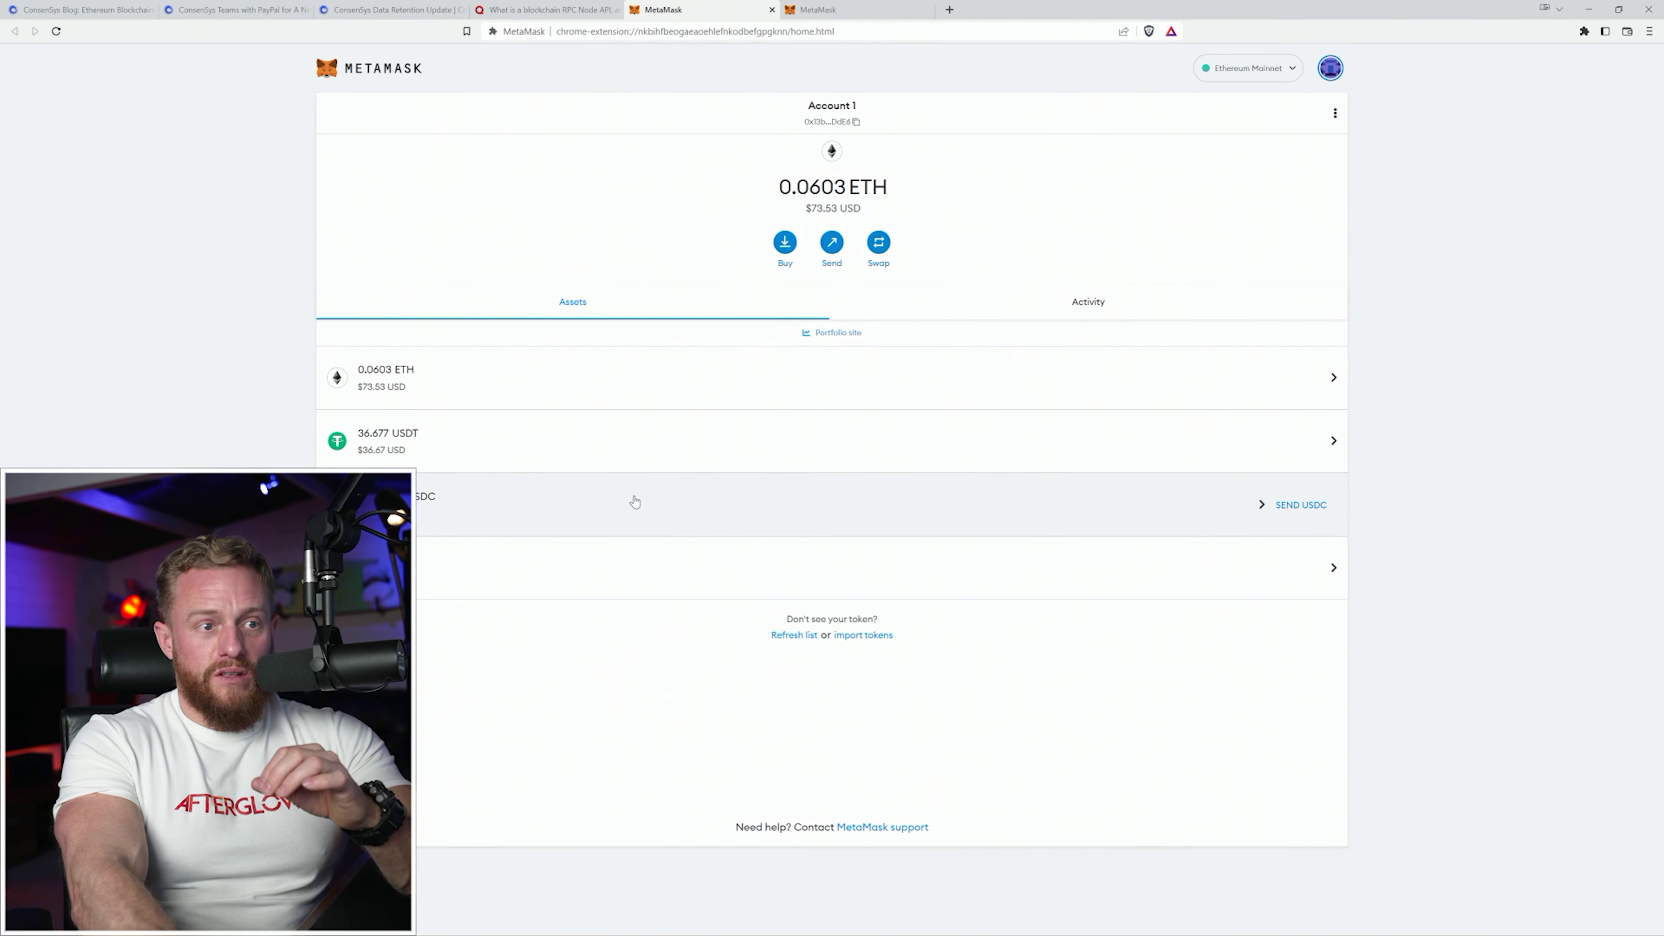
right_click(891, 836)
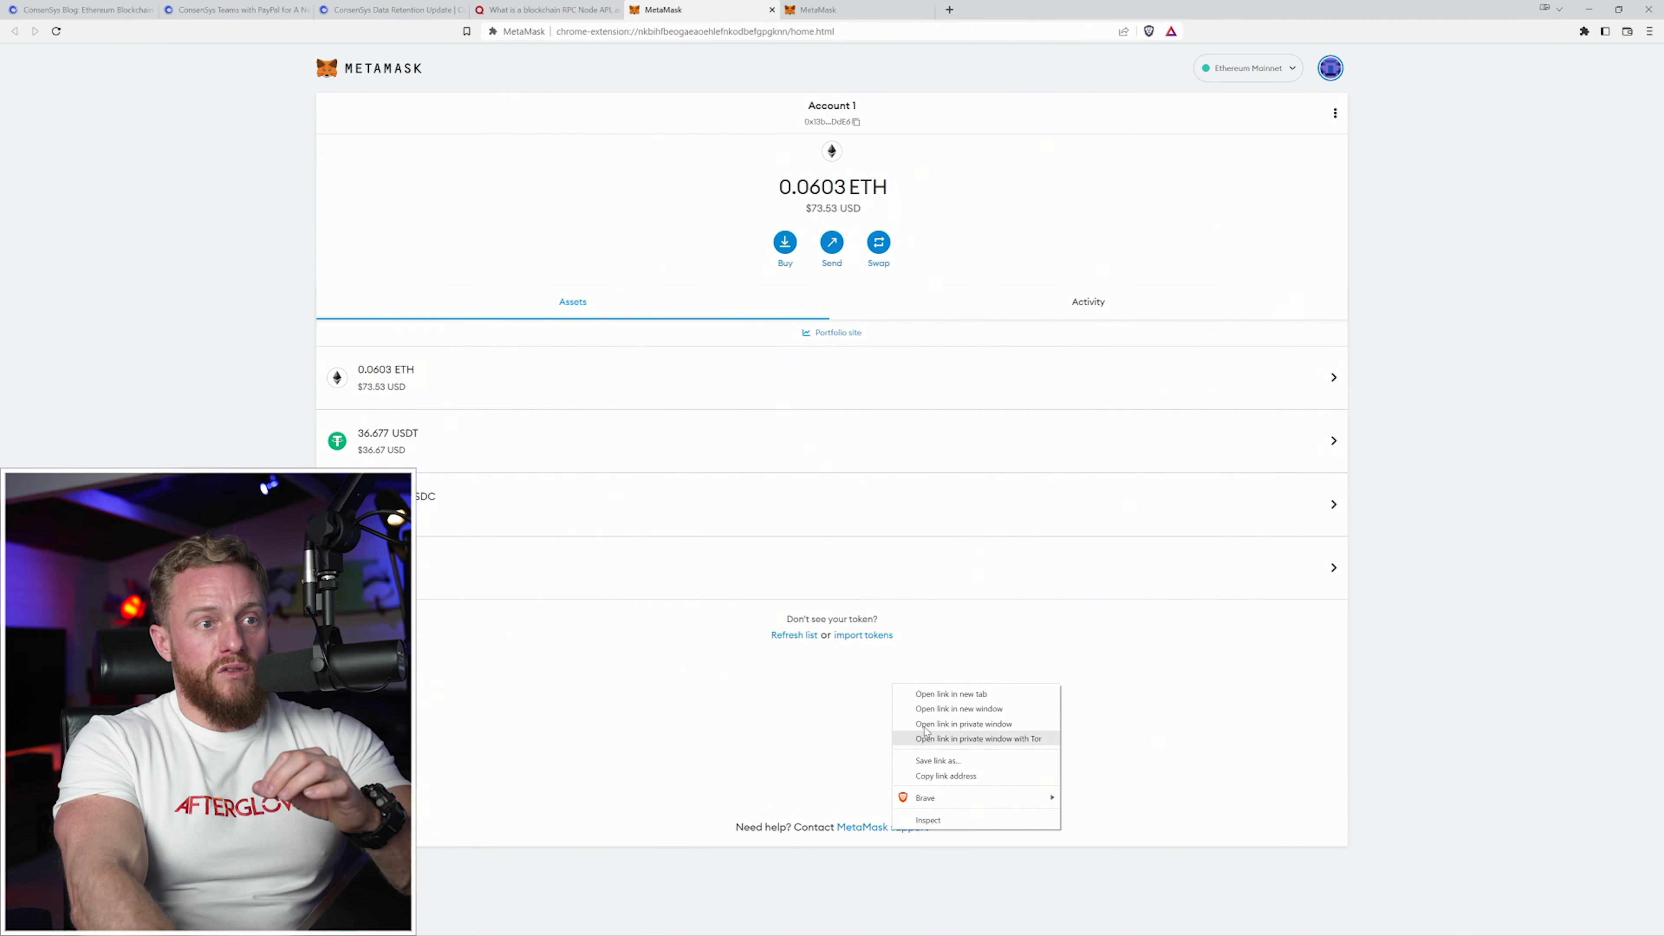
Open MetaMask Support and start a help chat on Security/Wallet Recovery.
left_click(956, 692)
key("ctrl+Tab")
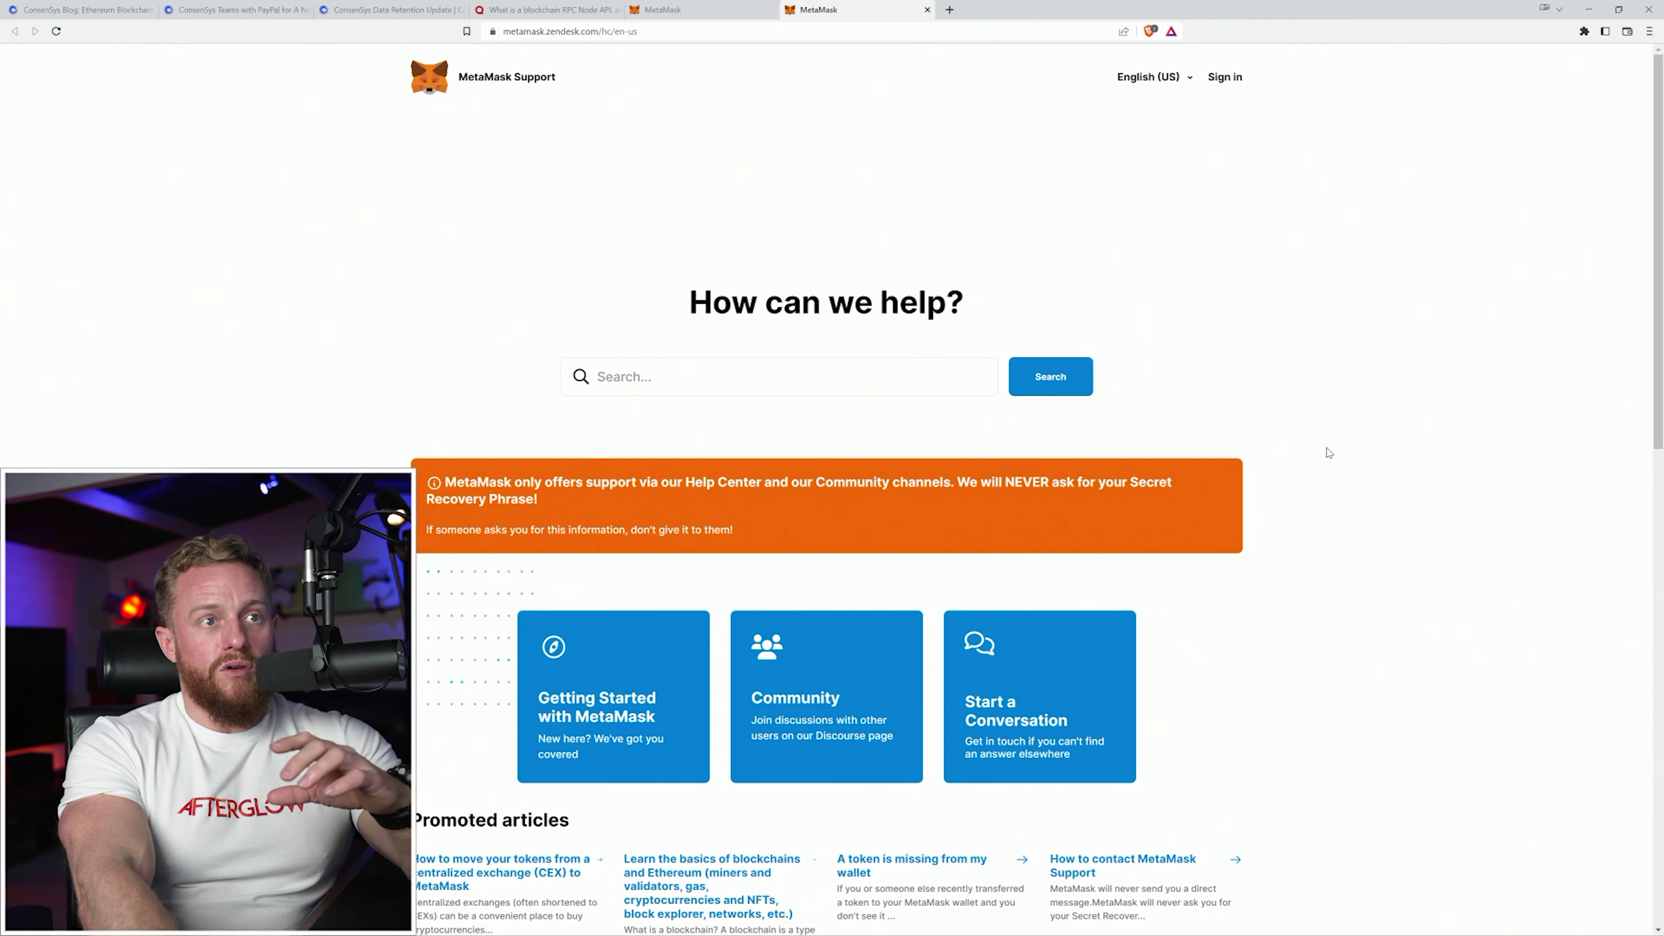
scroll(1328, 453, "down", 8)
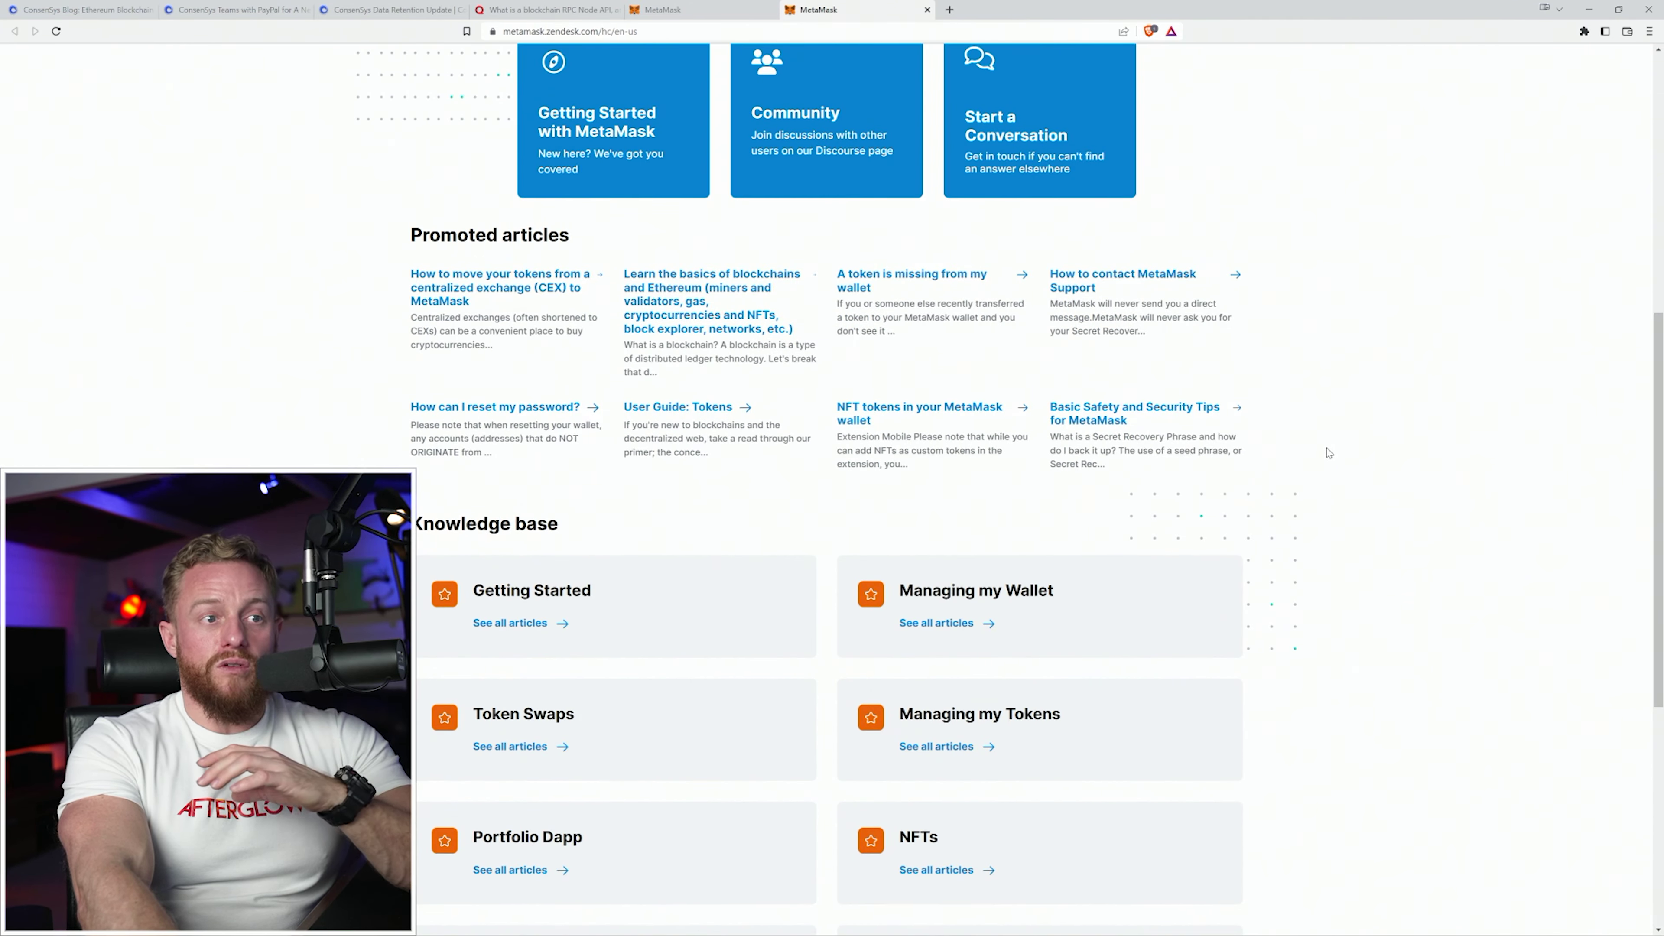
scroll(1329, 452, "down", 6)
scroll(1331, 448, "up", 7)
scroll(1330, 448, "up", 8)
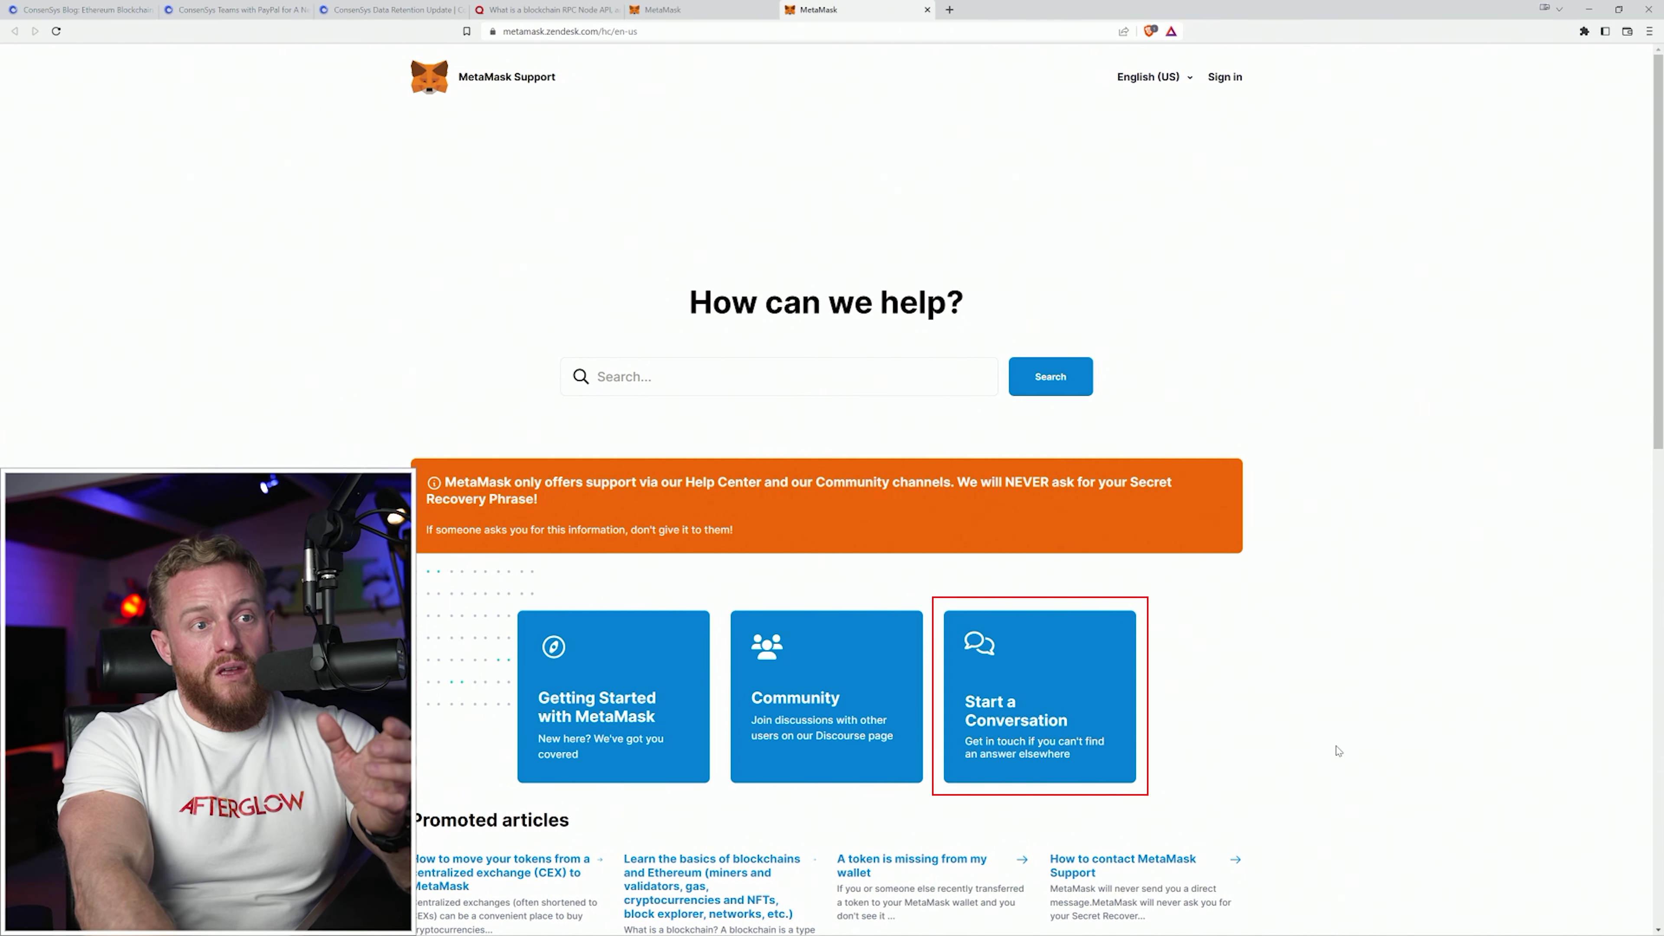
left_click(1051, 729)
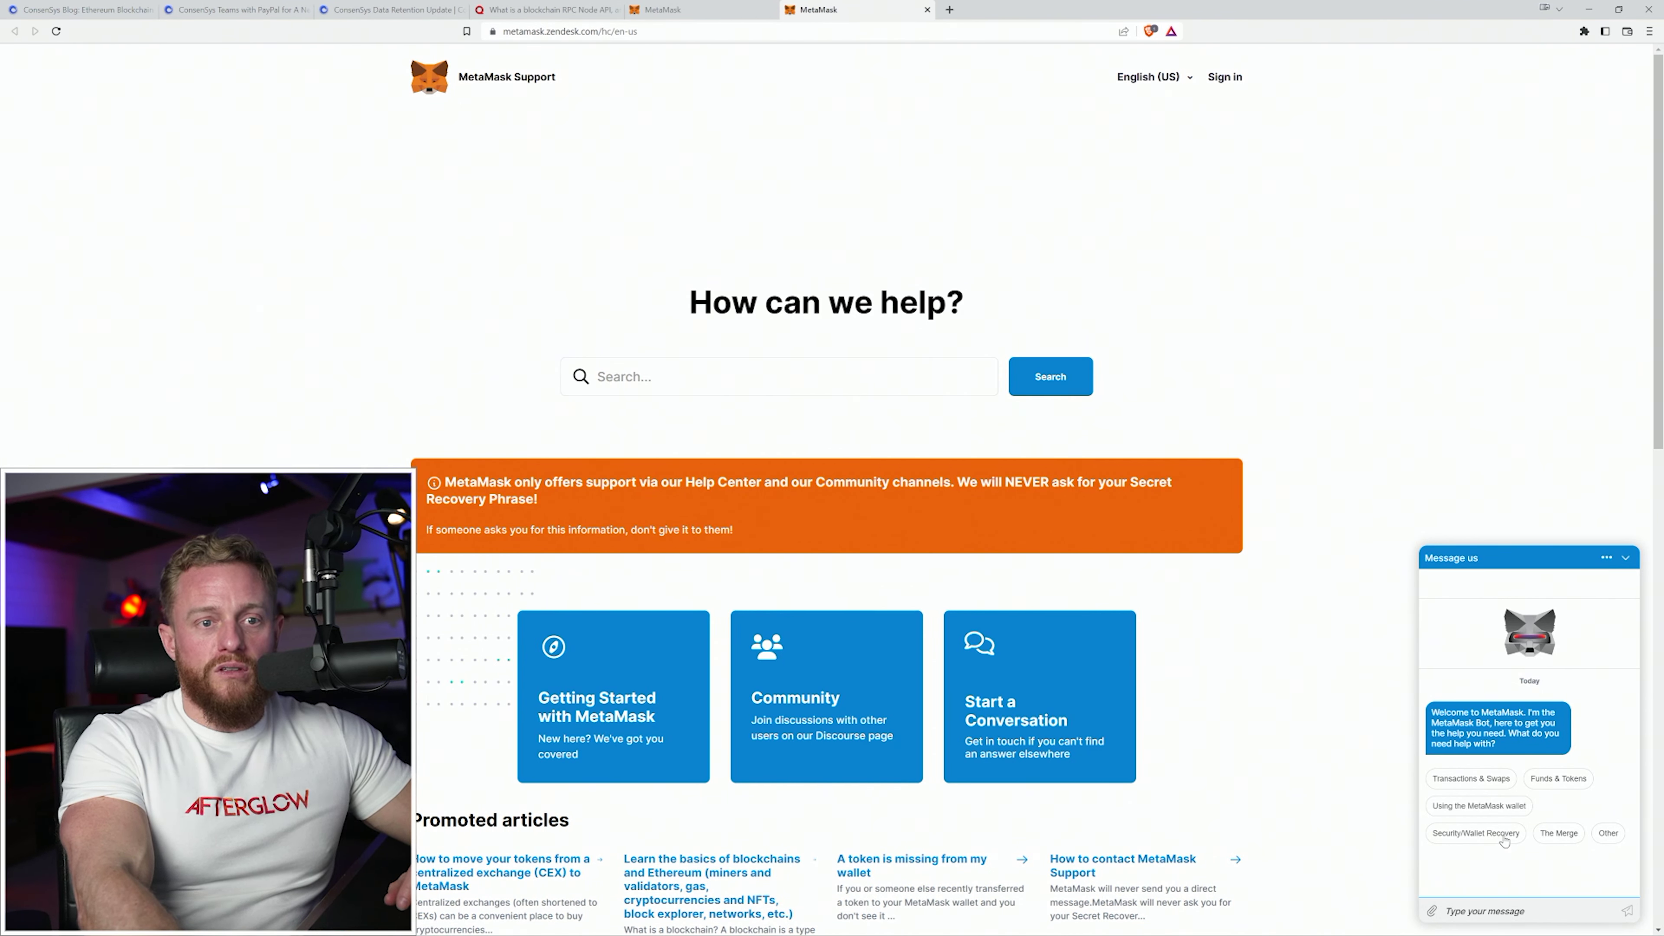
left_click(1476, 834)
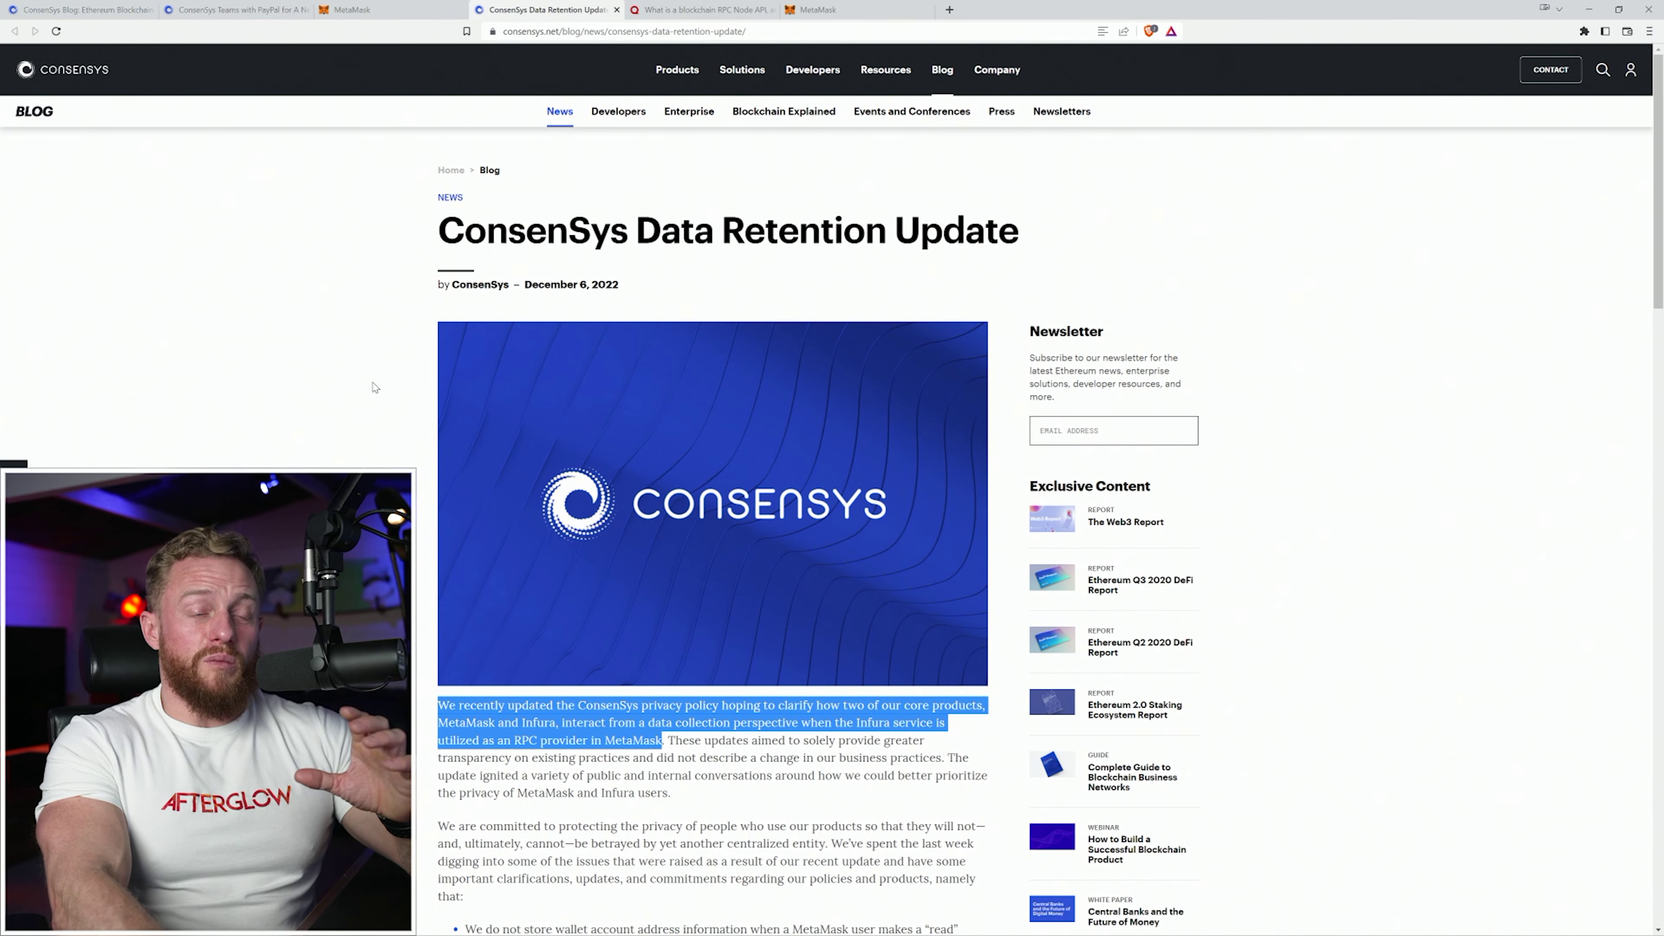
scroll(366, 438, "down", 5)
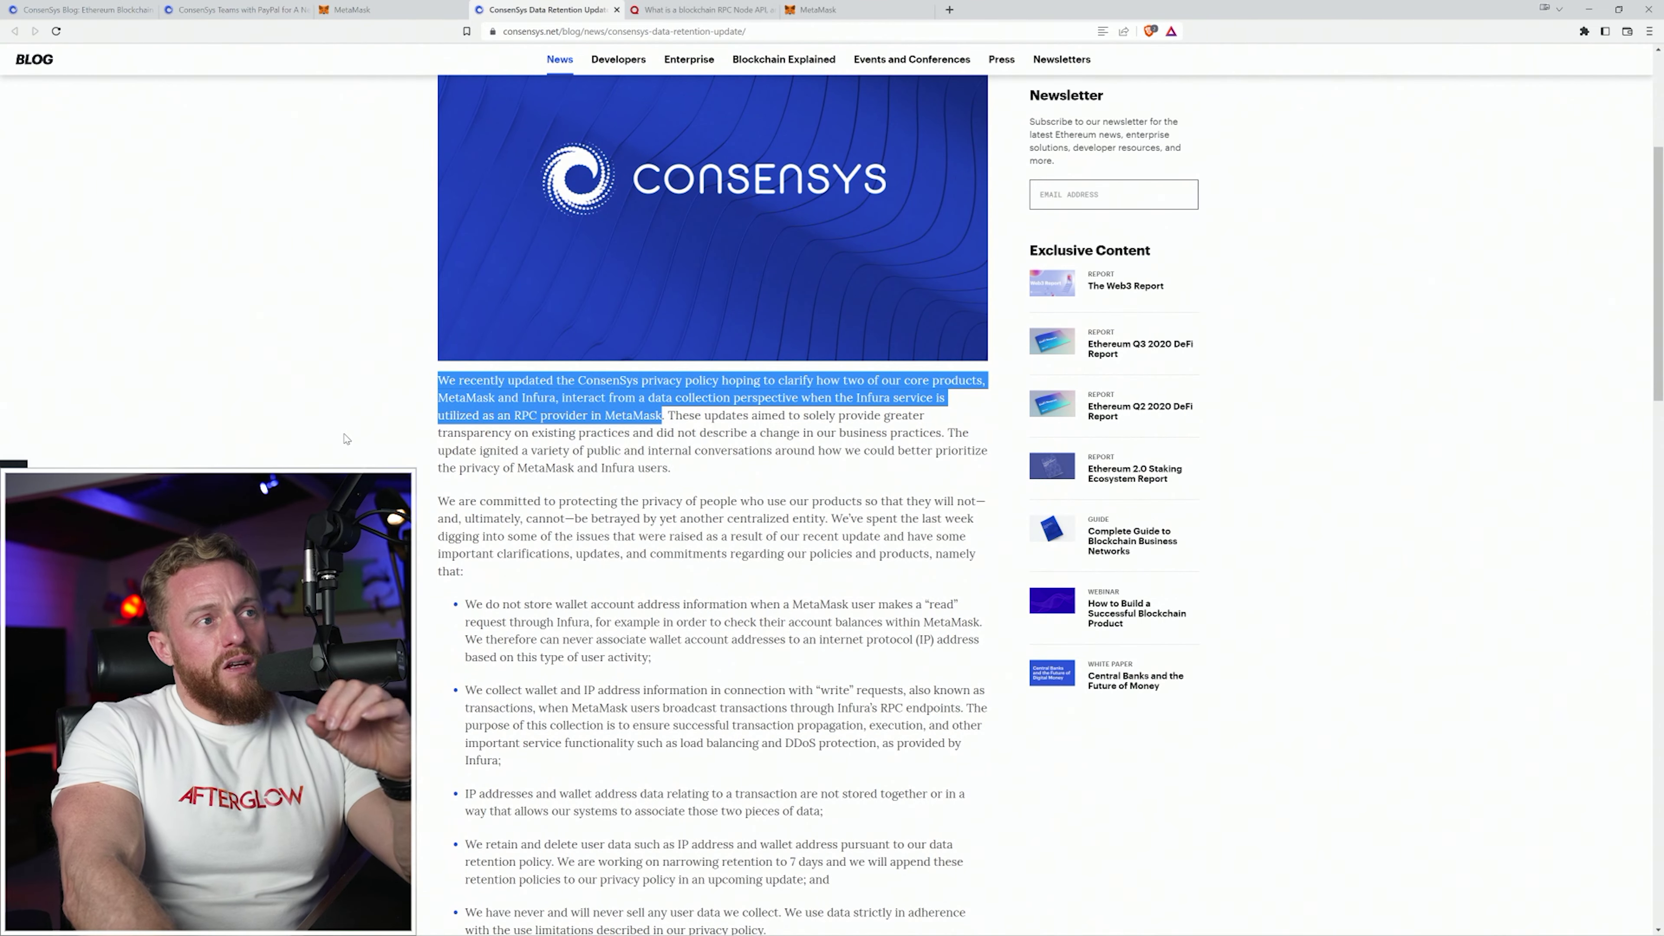
scroll(433, 466, "up", 2)
Highlight the opening paragraph of the ConsenSys Data Retention Update post.
left_click_drag(438, 511, 663, 546)
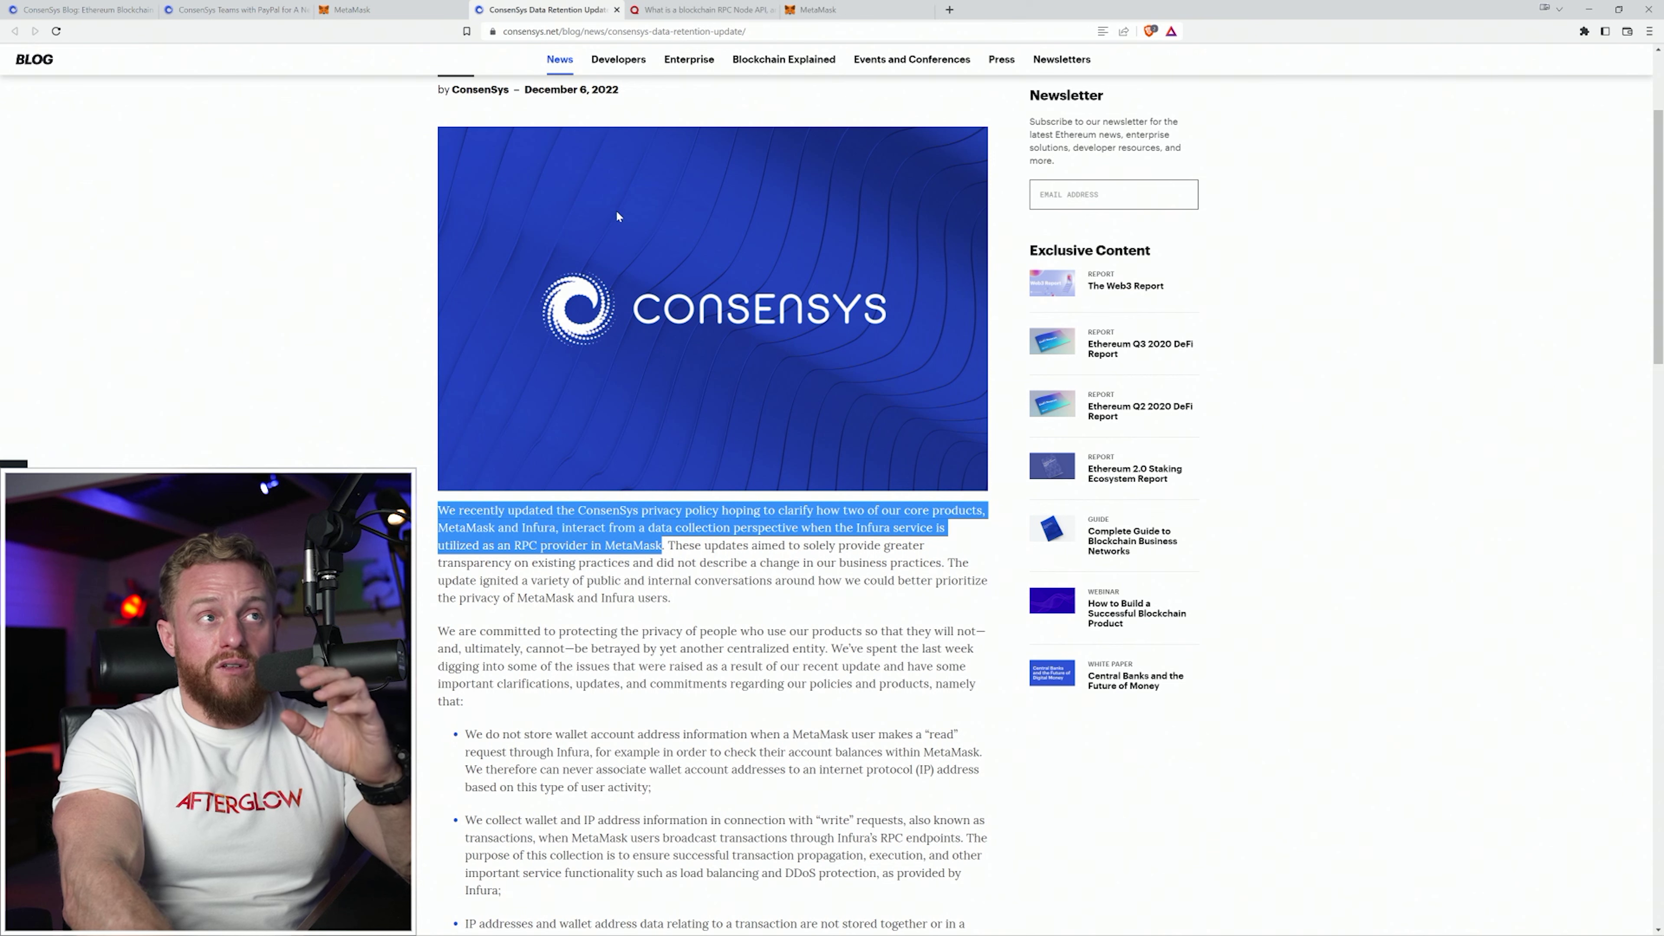
In the Quora answer, highlight the sentence defining RPC as Remote Procedure Call.
left_click(709, 10)
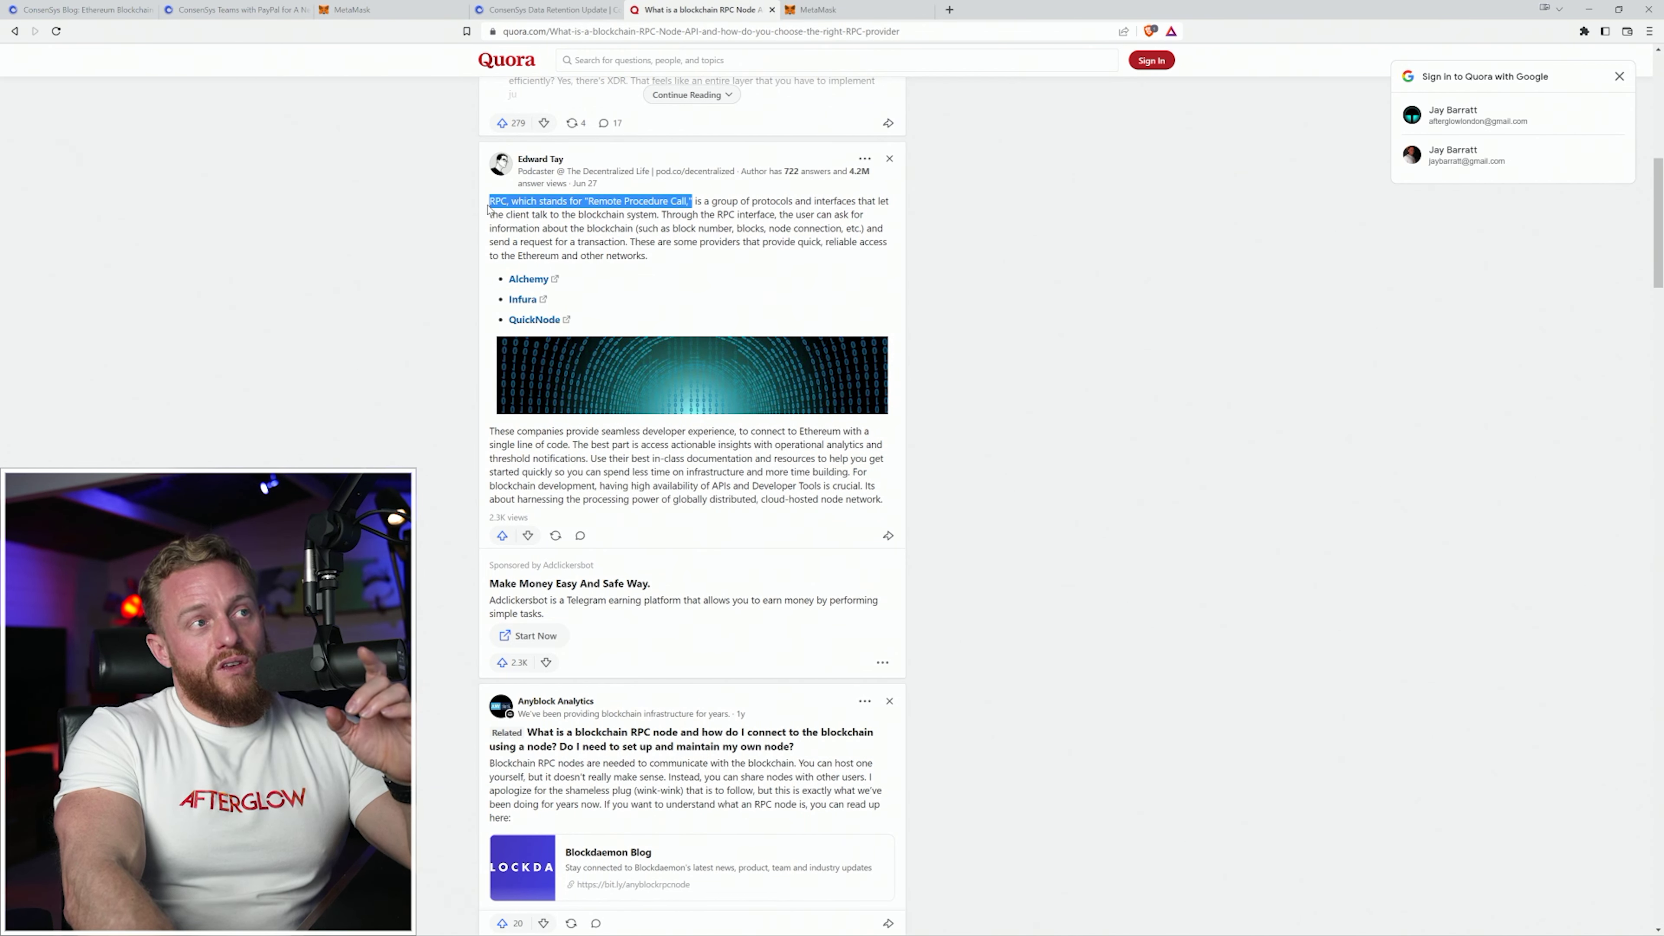
left_click(499, 222)
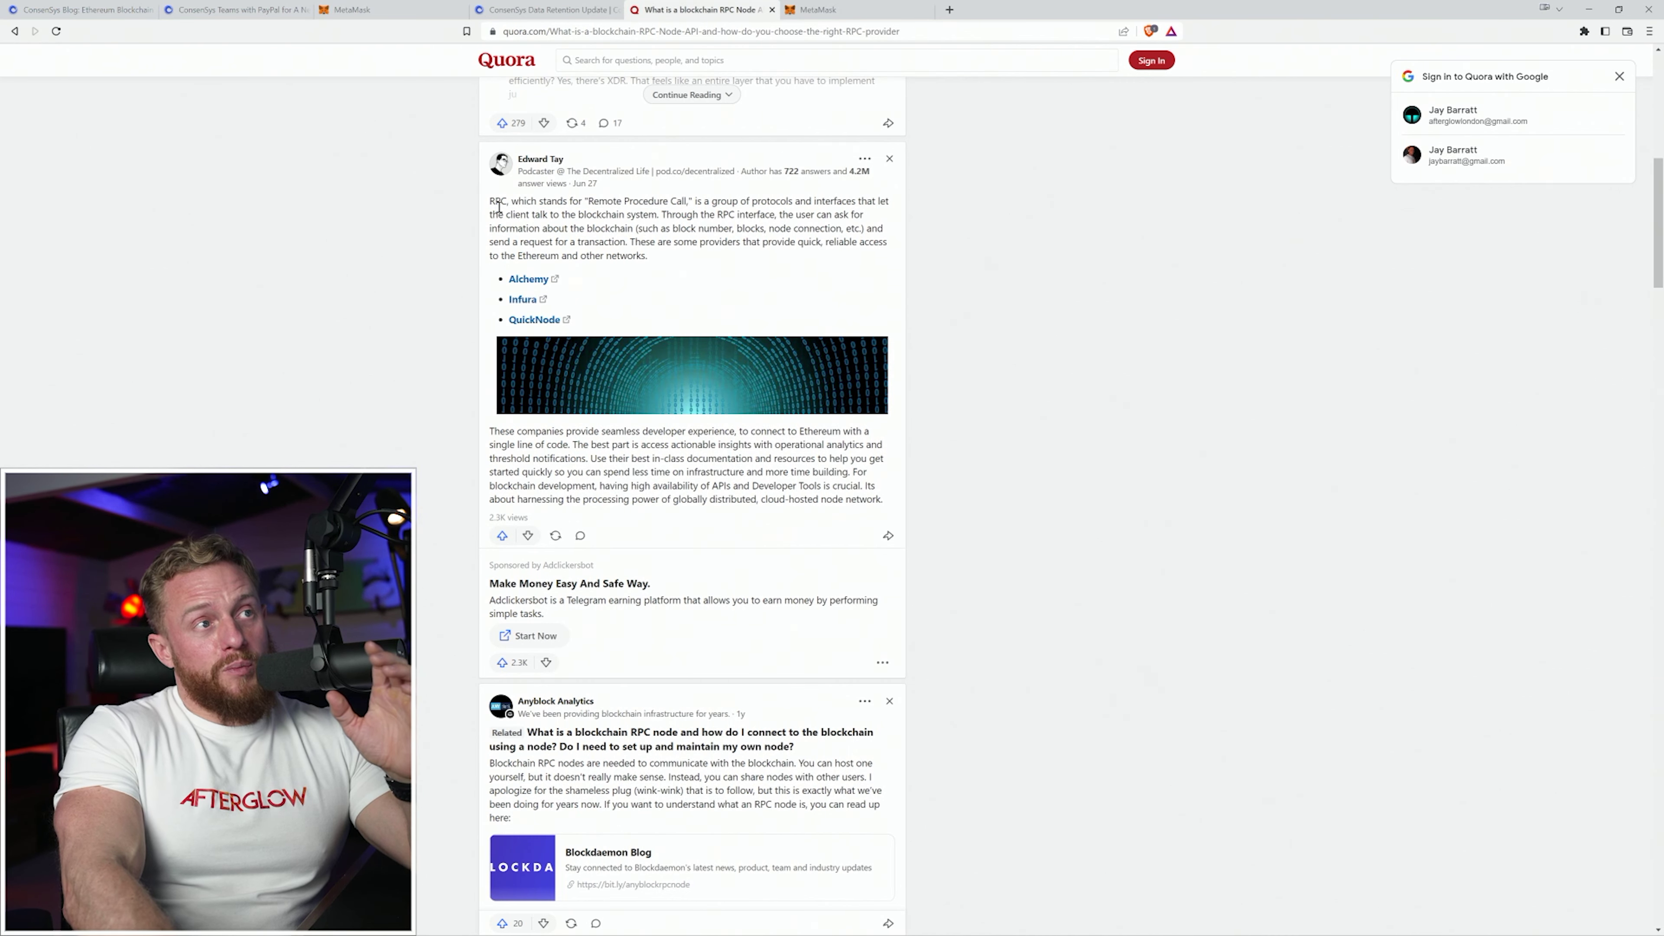
left_click_drag(542, 202, 656, 215)
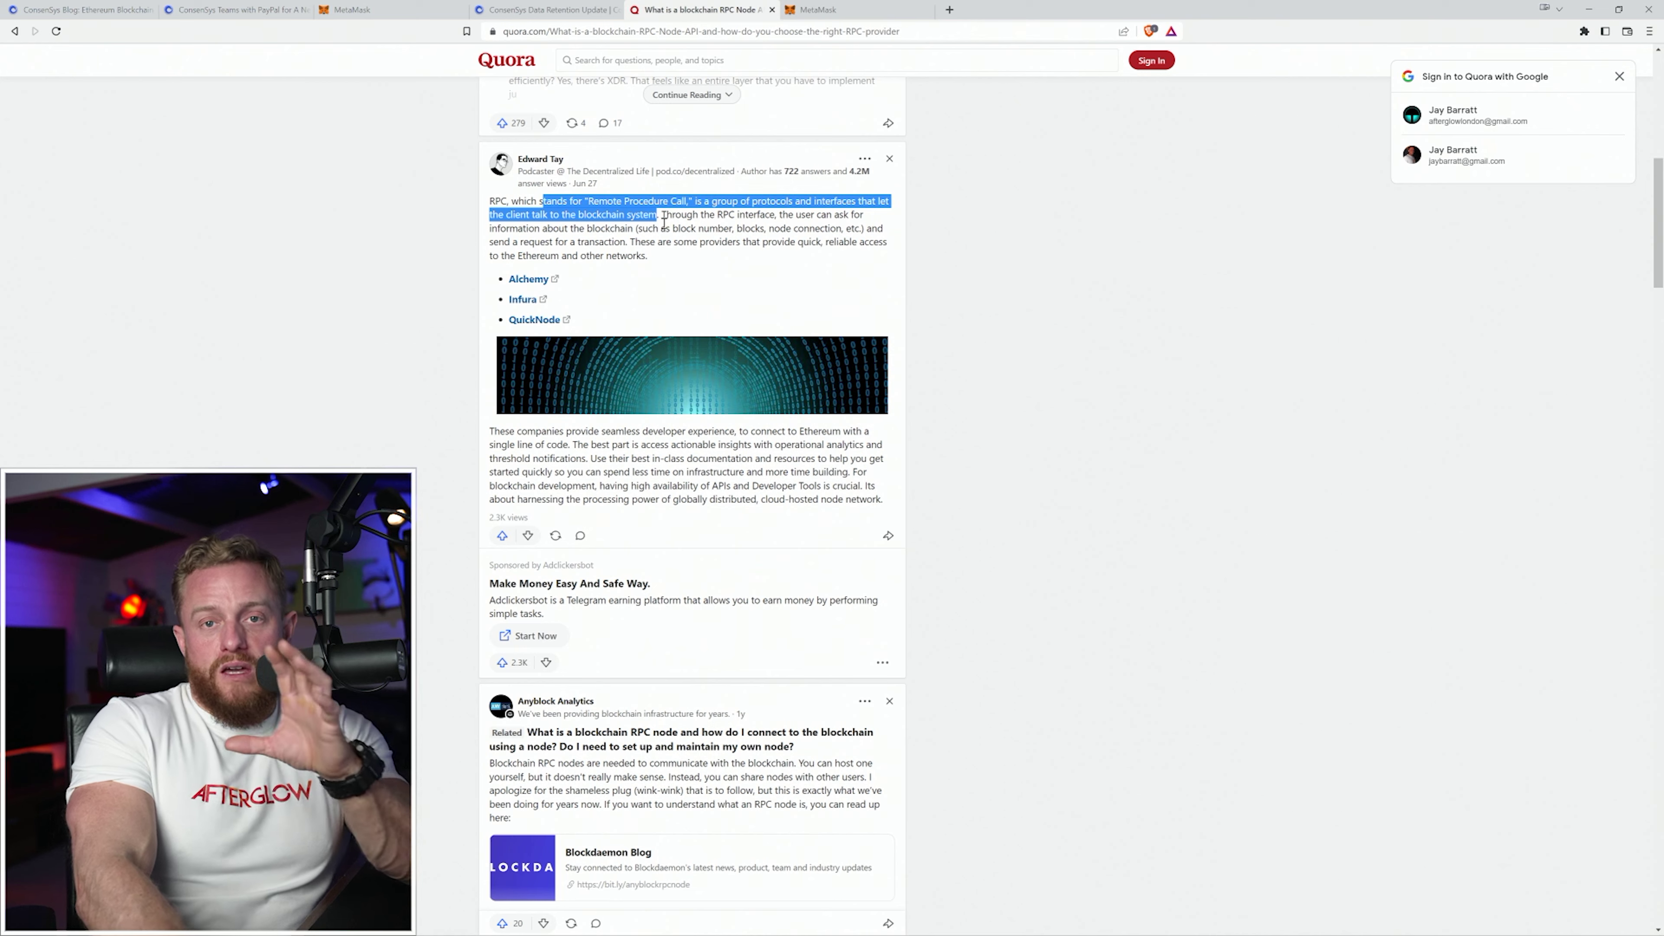
left_click(565, 11)
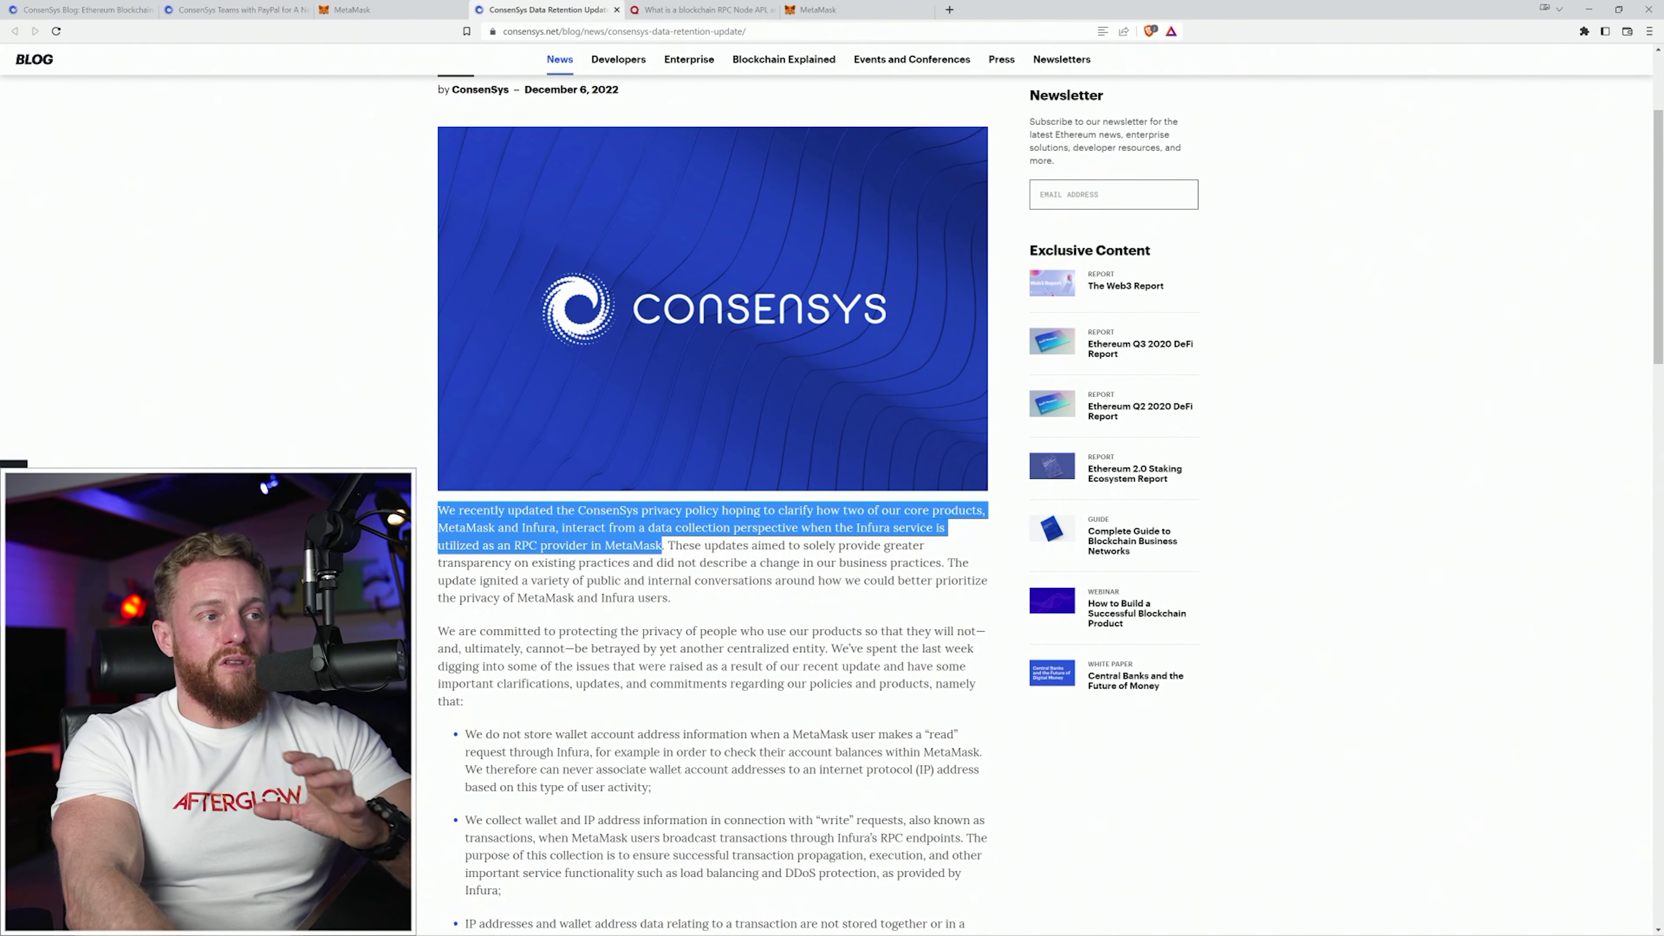
Highlight the key phrases on read requests, account balances, unstored wallet addresses and write-request data collection.
scroll(270, 434, "down", 5)
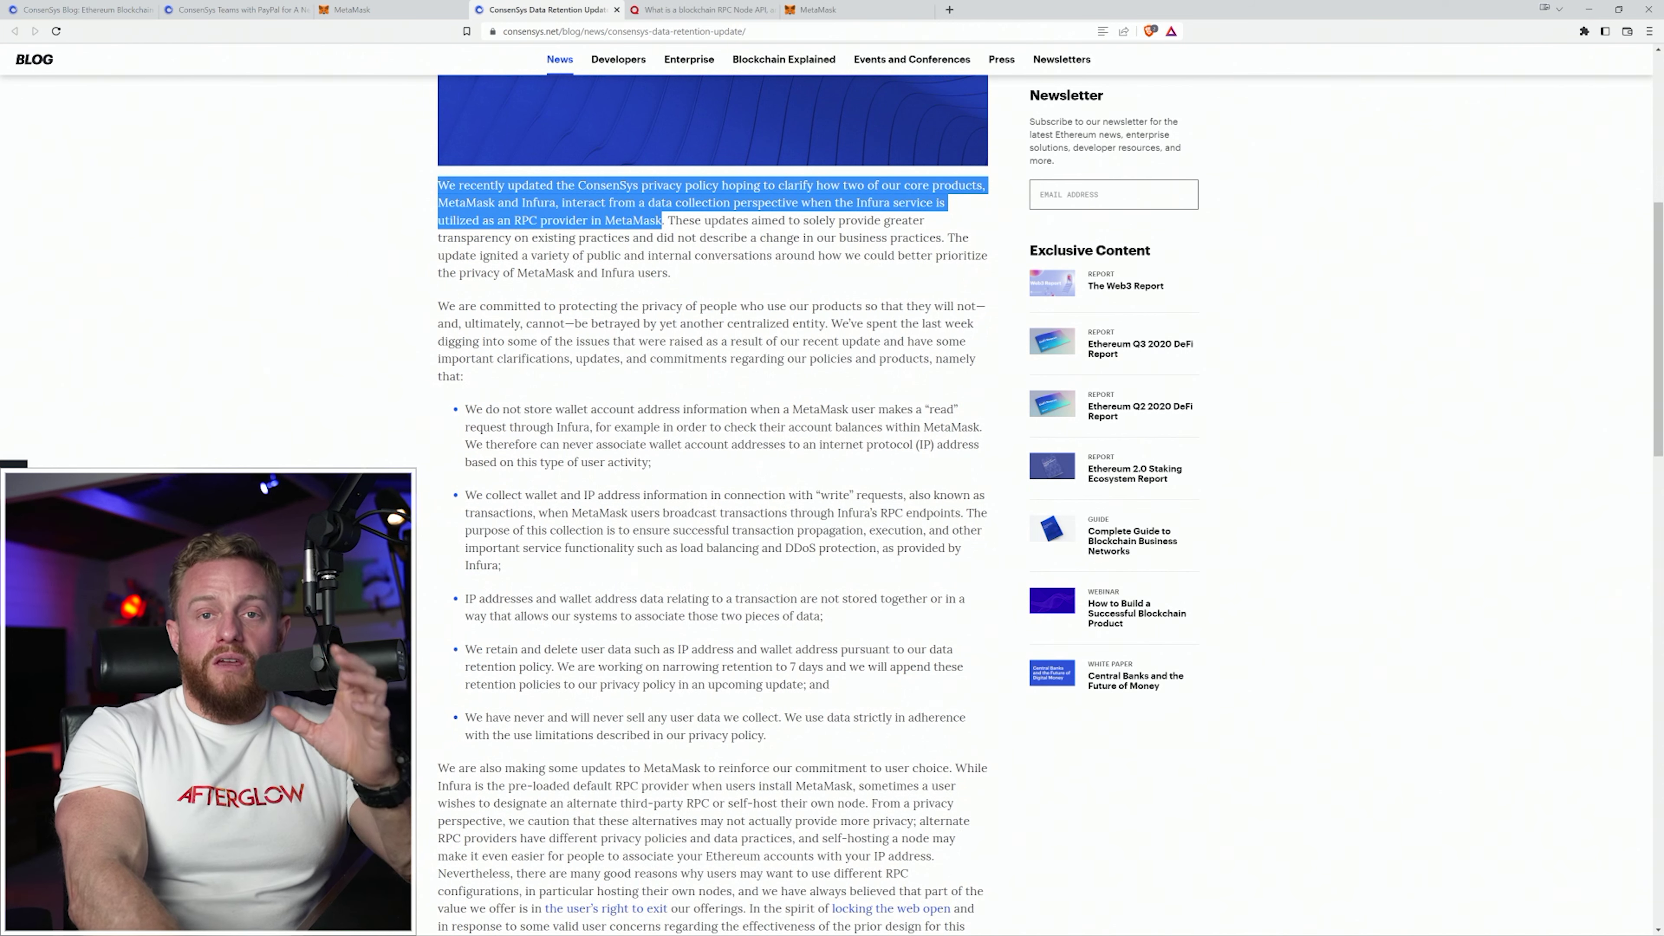
scroll(420, 505, "down", 1)
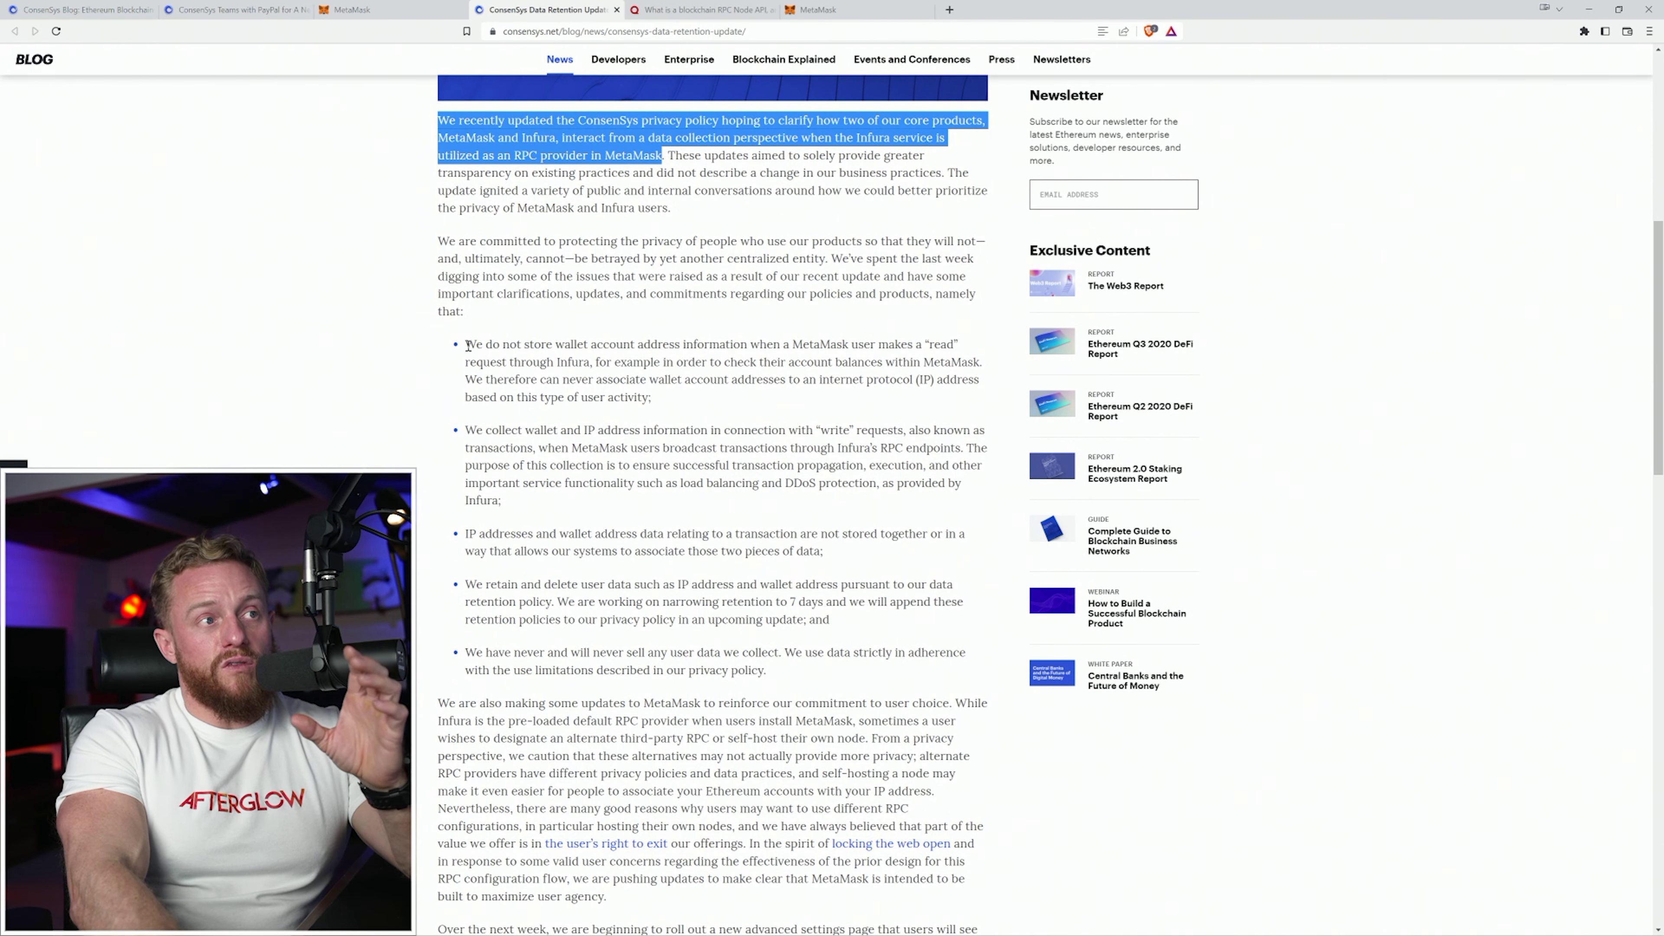
left_click_drag(923, 344, 960, 347)
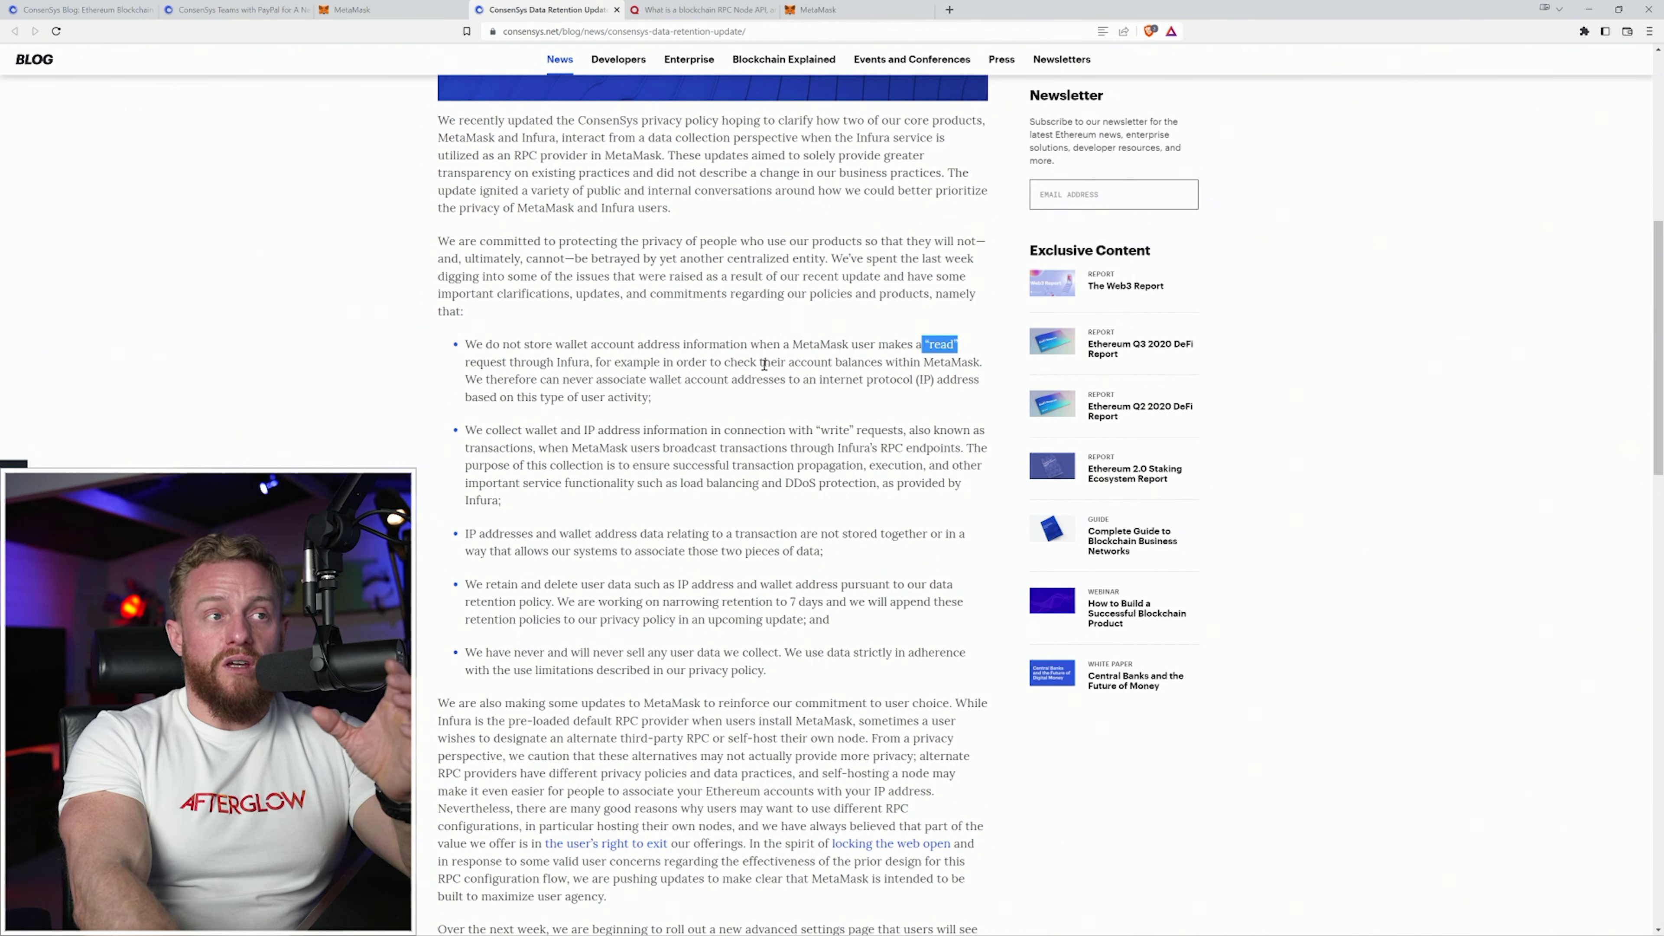
left_click_drag(724, 363, 981, 363)
left_click_drag(477, 344, 746, 338)
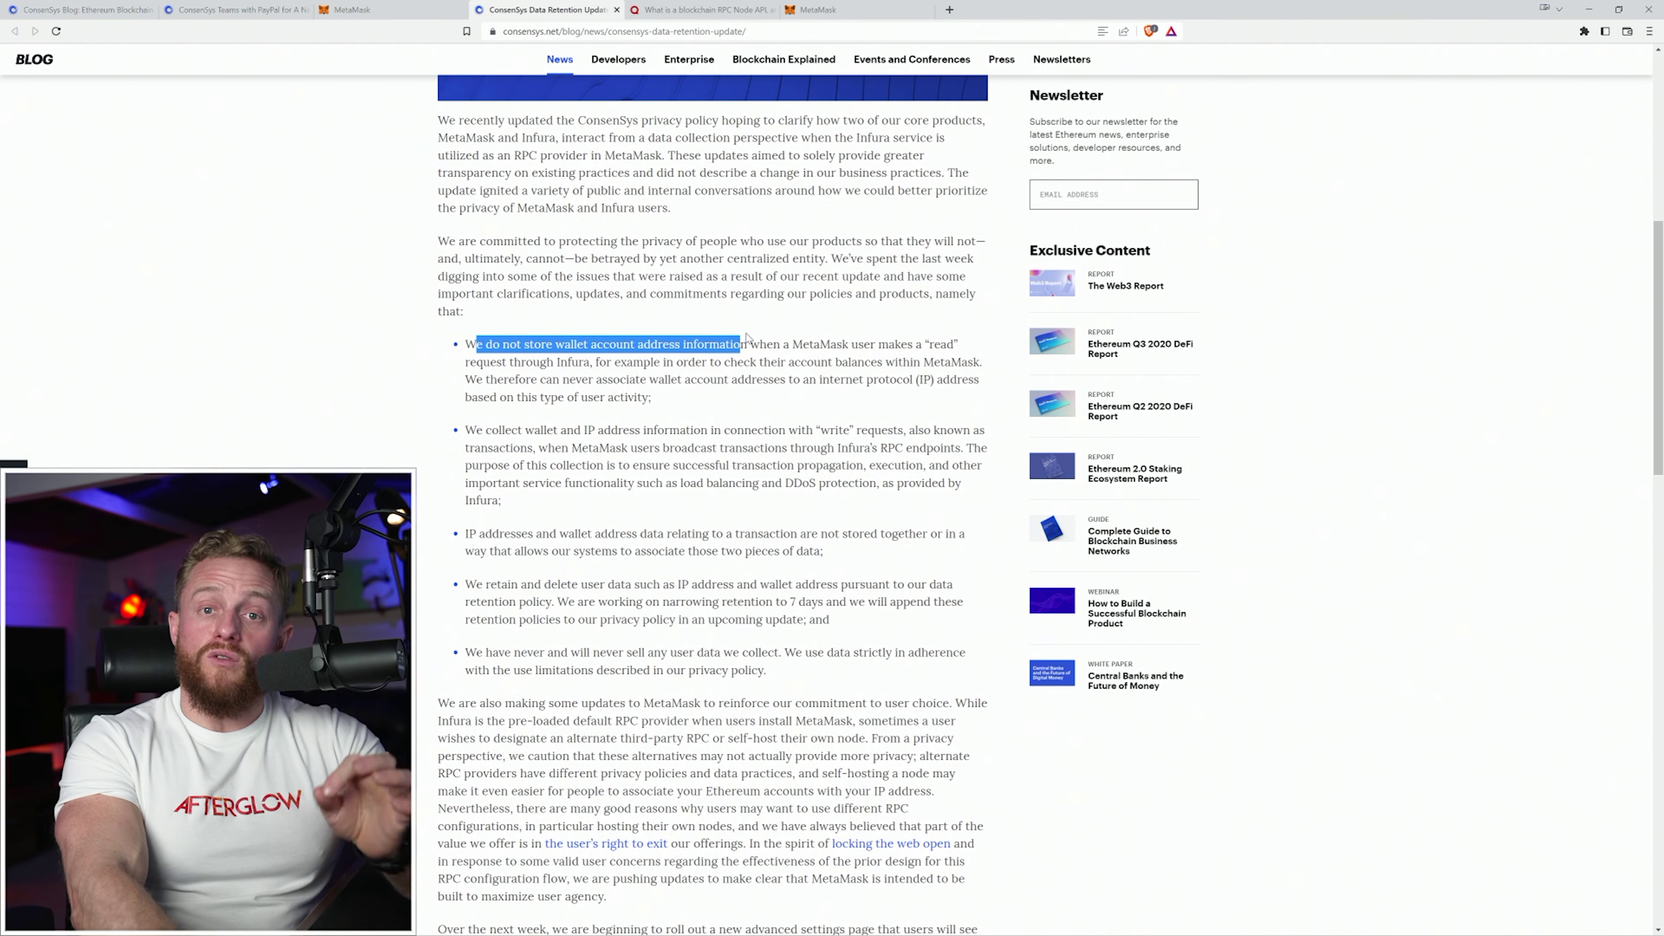
left_click(584, 451)
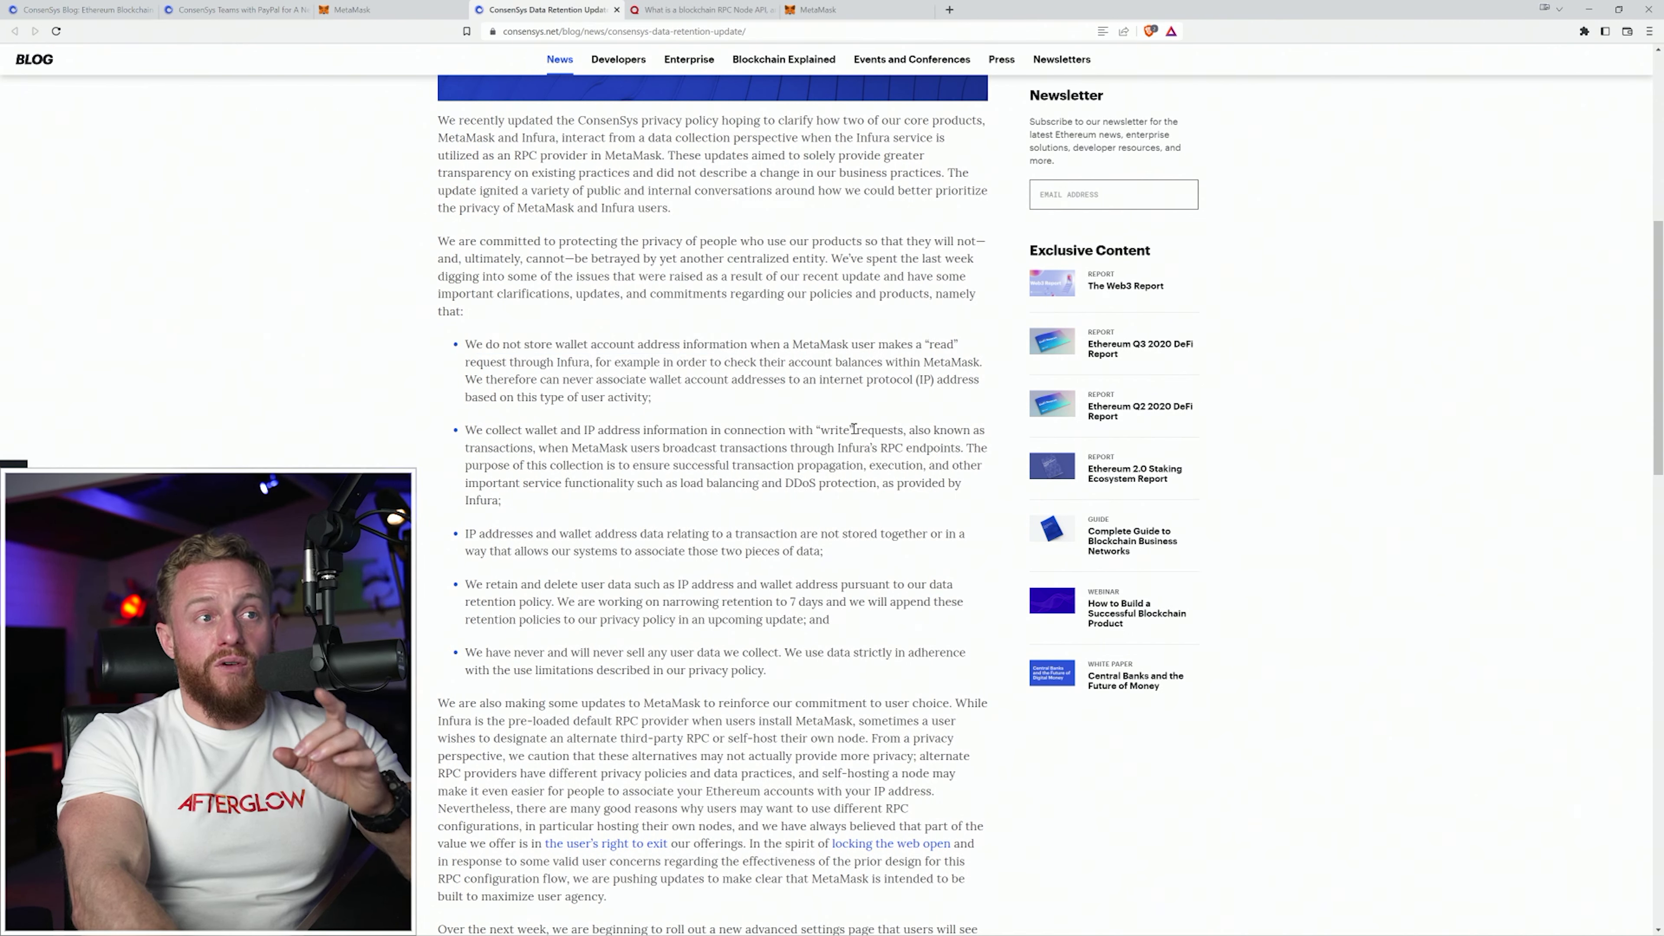
left_click_drag(789, 430, 532, 445)
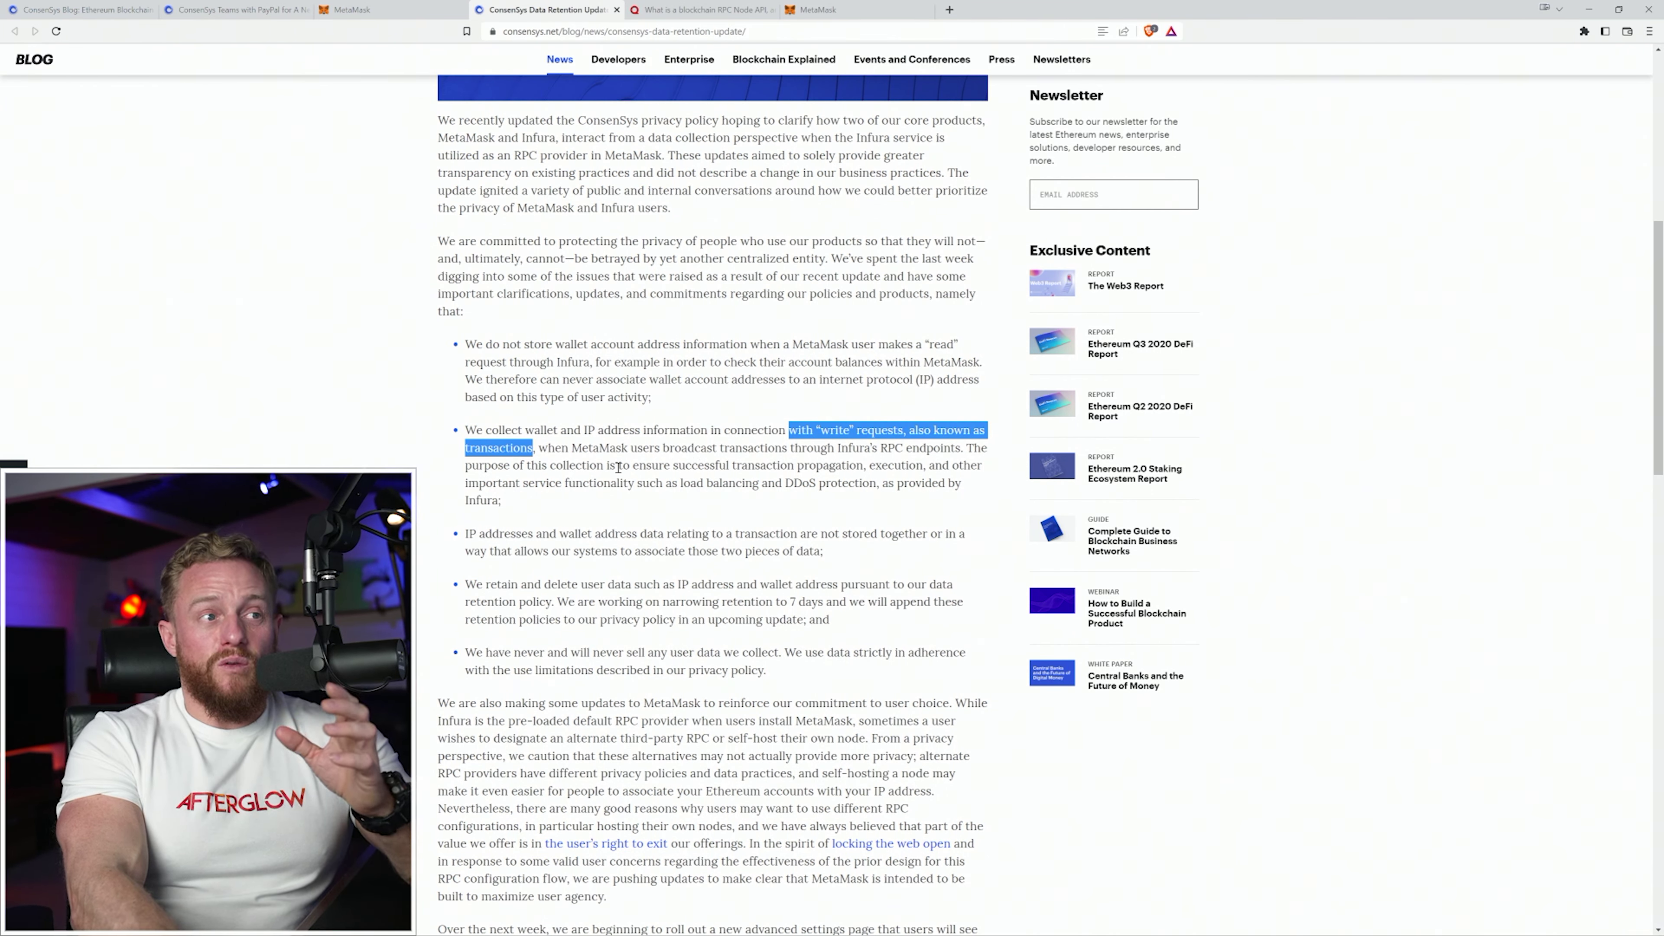
left_click_drag(617, 469, 958, 486)
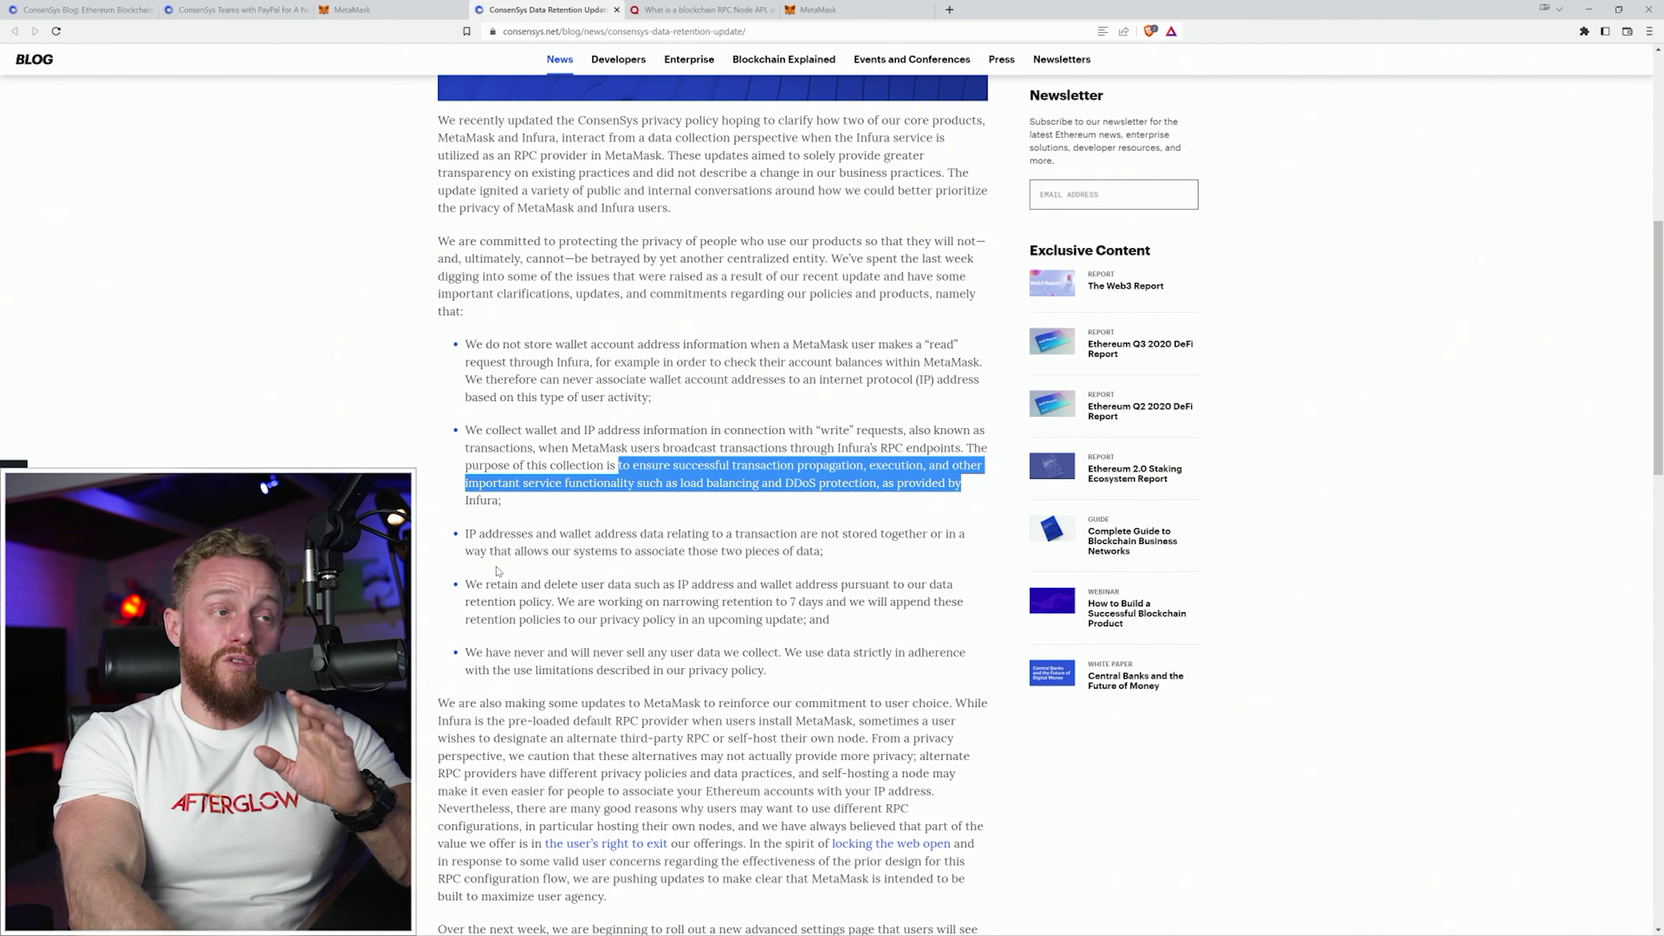
left_click(479, 545)
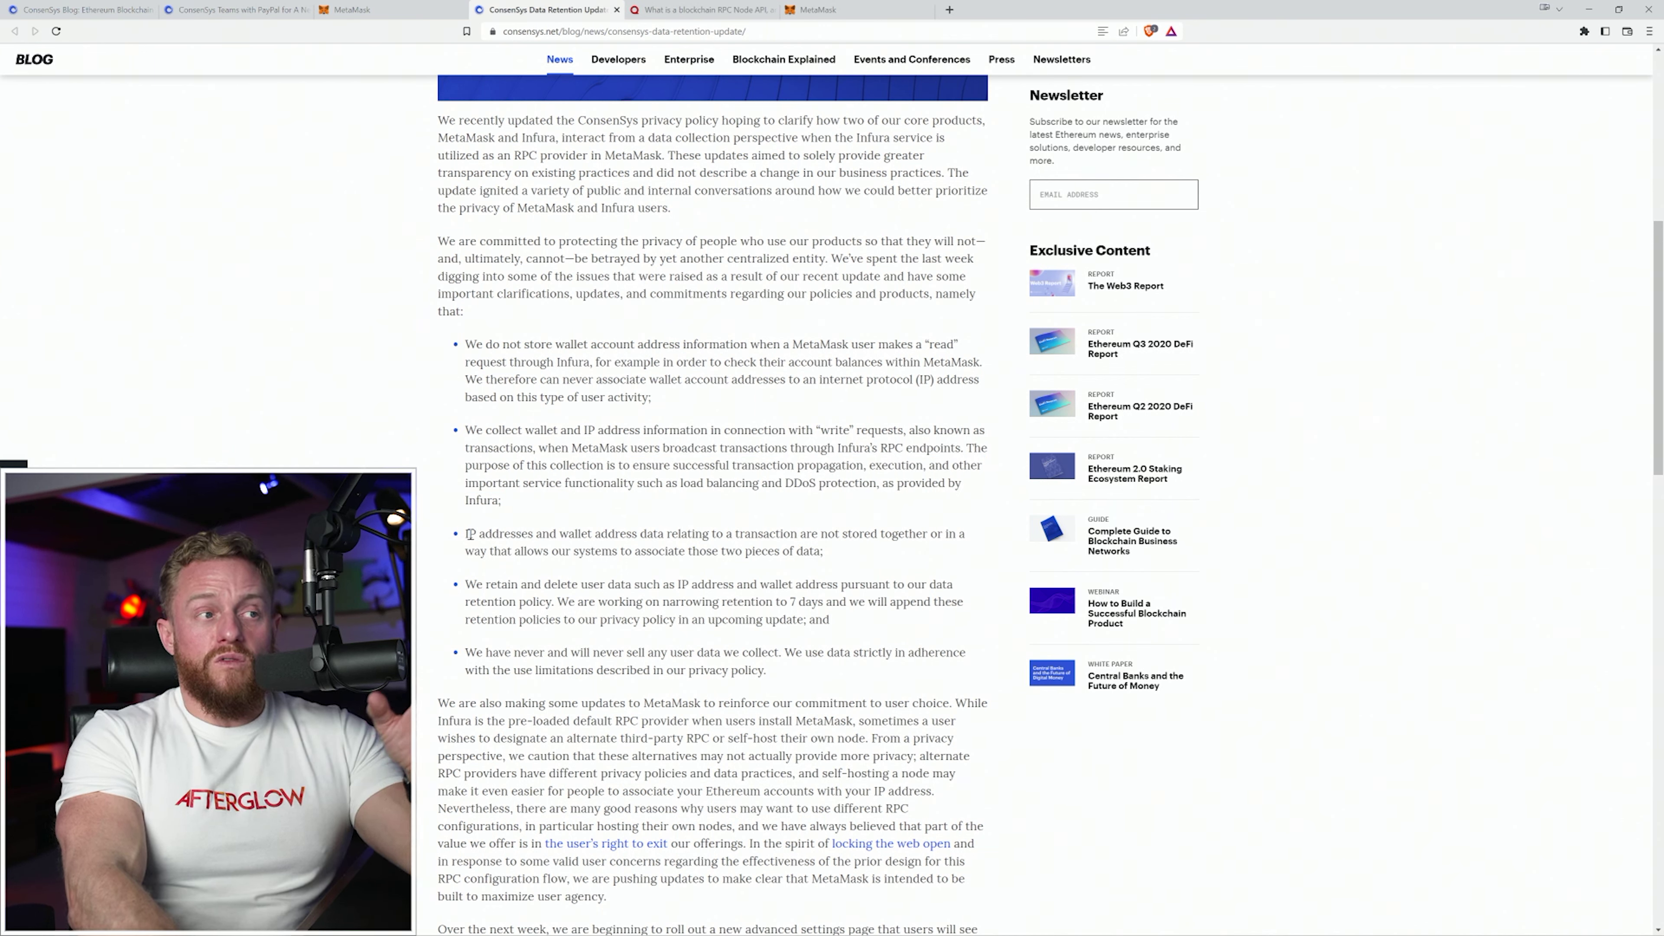
Highlight the IP and wallet data storage bullet and the 7-day retention bullet, then clear the selection.
left_click_drag(469, 533, 862, 555)
left_click(470, 529)
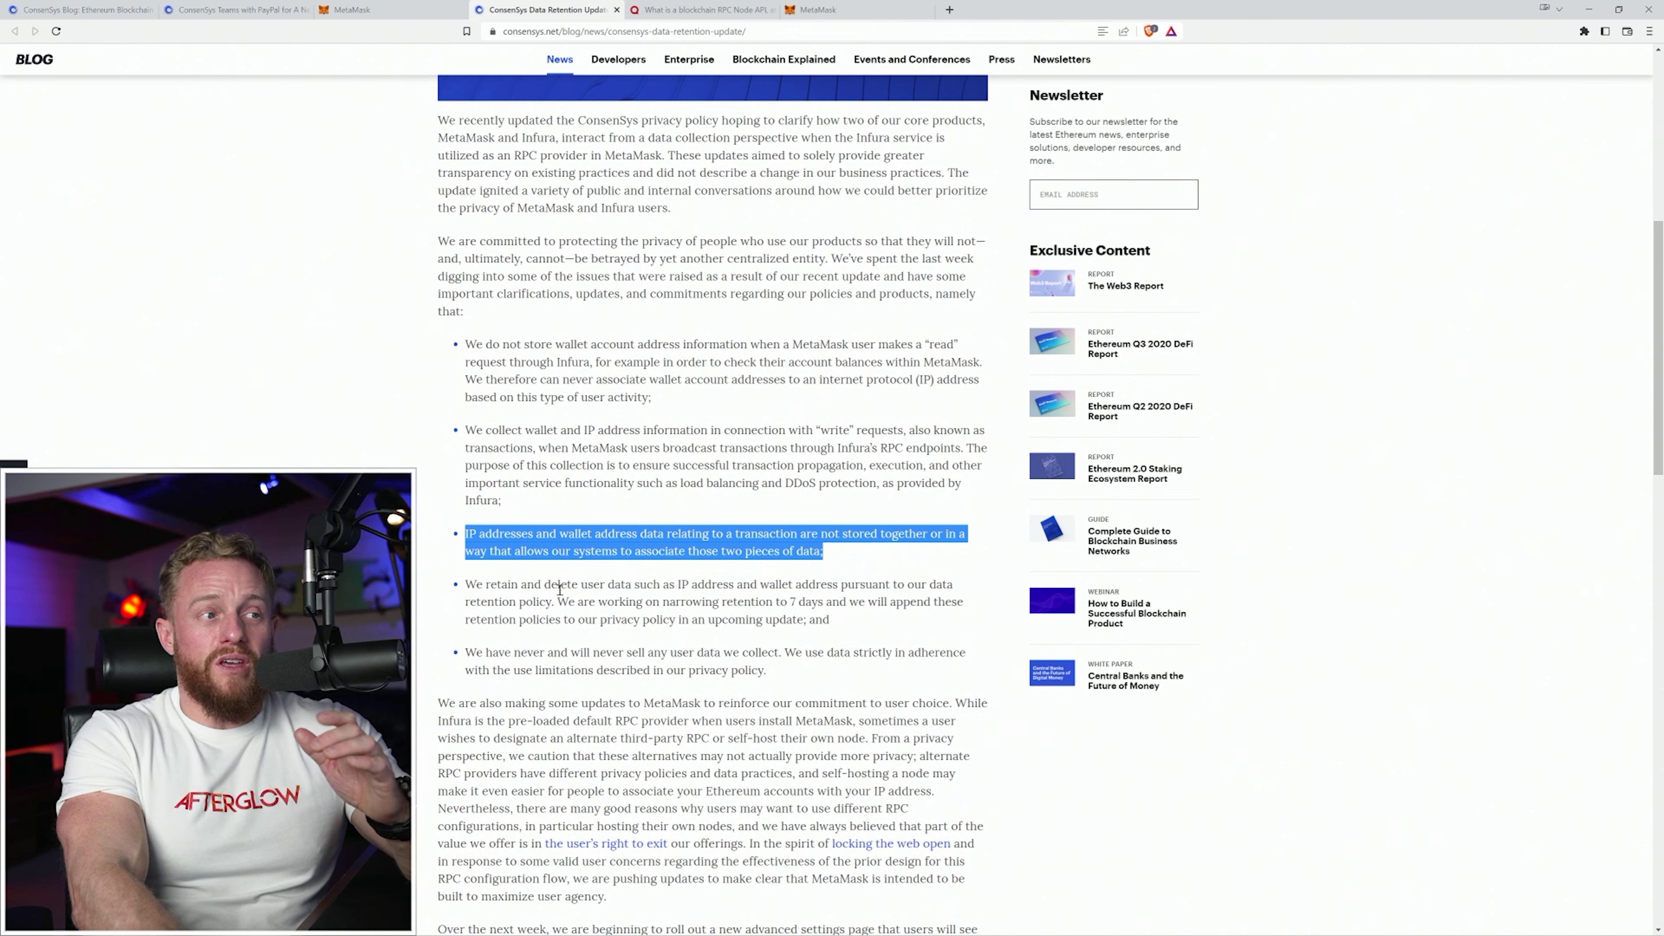
left_click(527, 598)
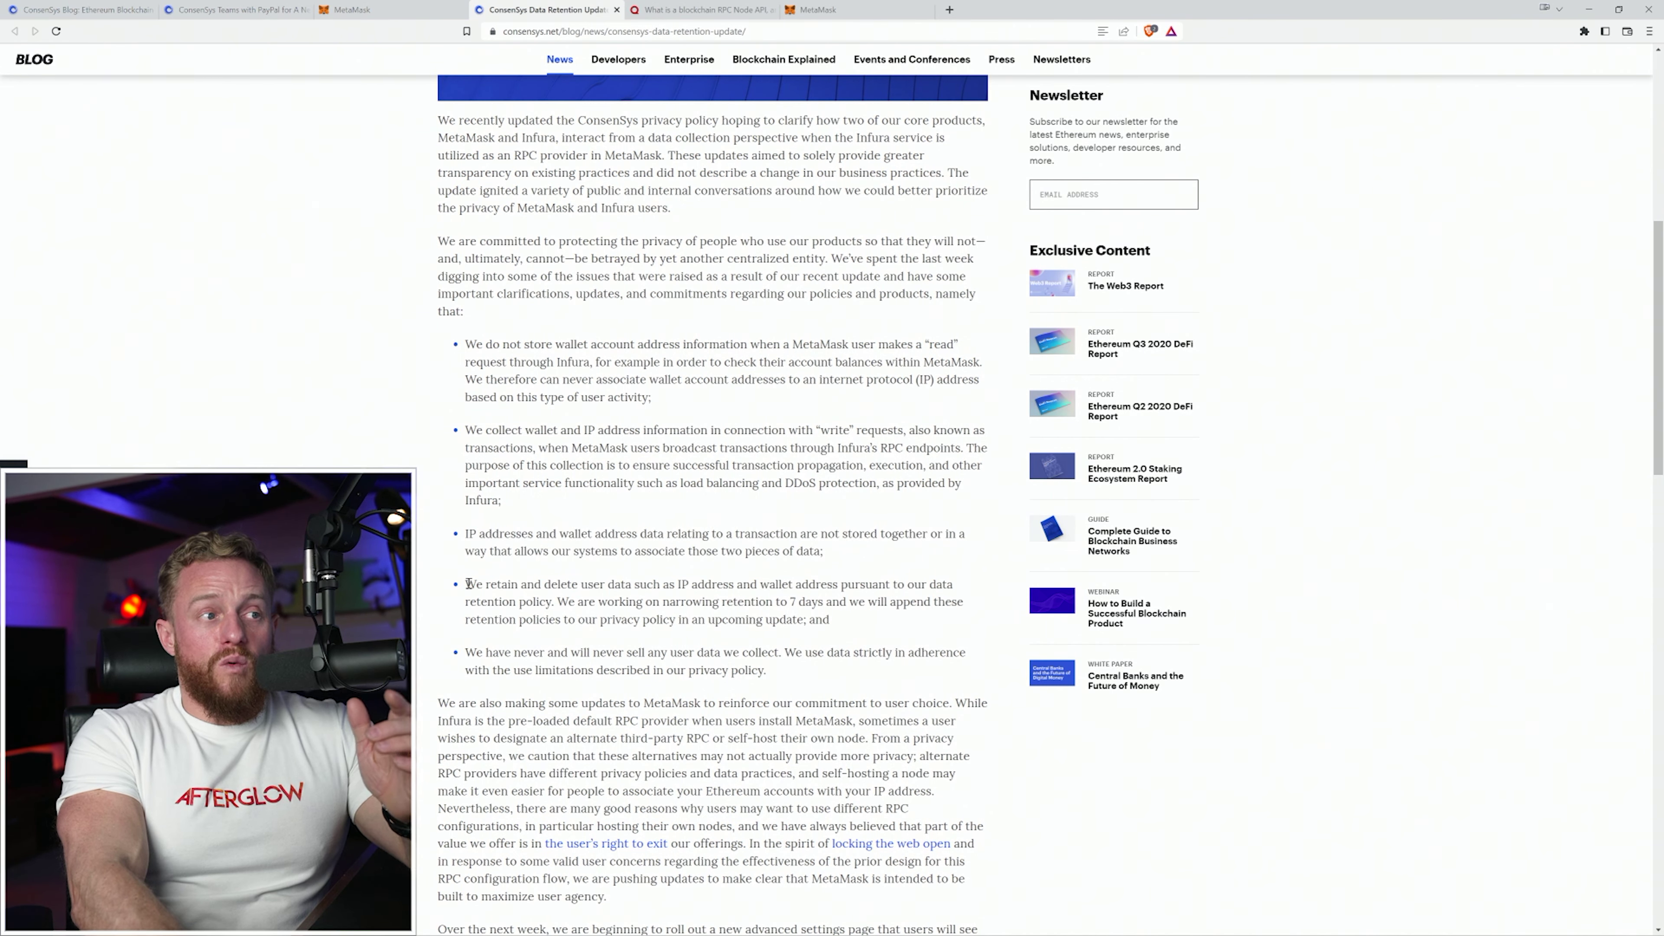
left_click_drag(465, 583, 767, 602)
left_click_drag(807, 602, 824, 602)
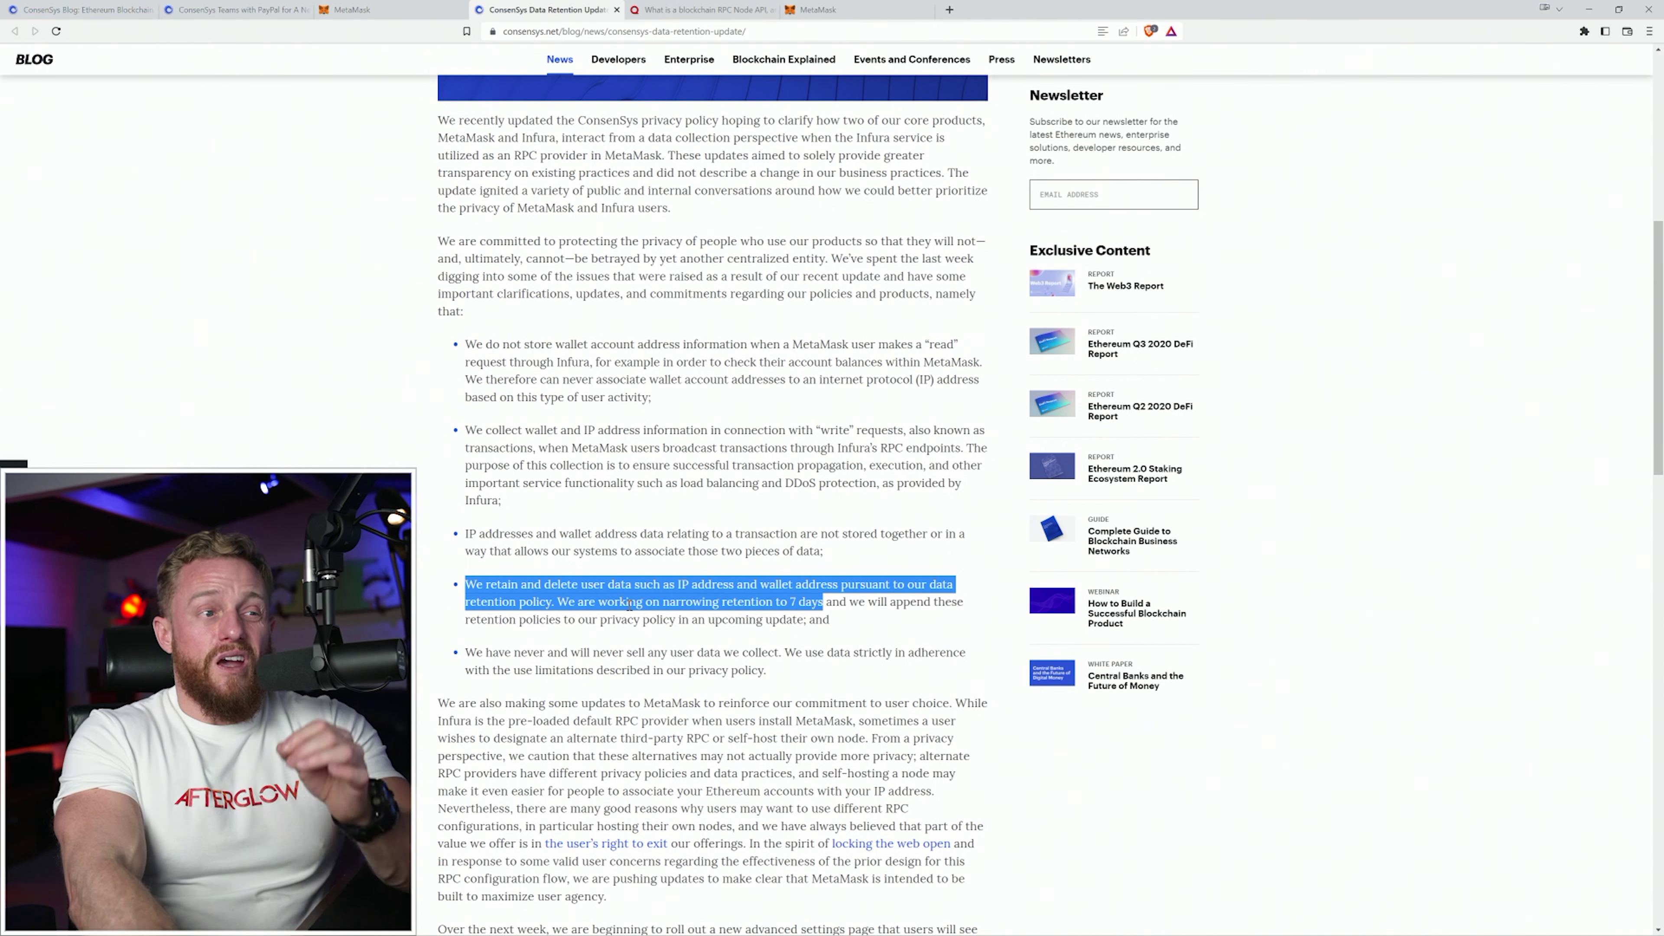
left_click(485, 651)
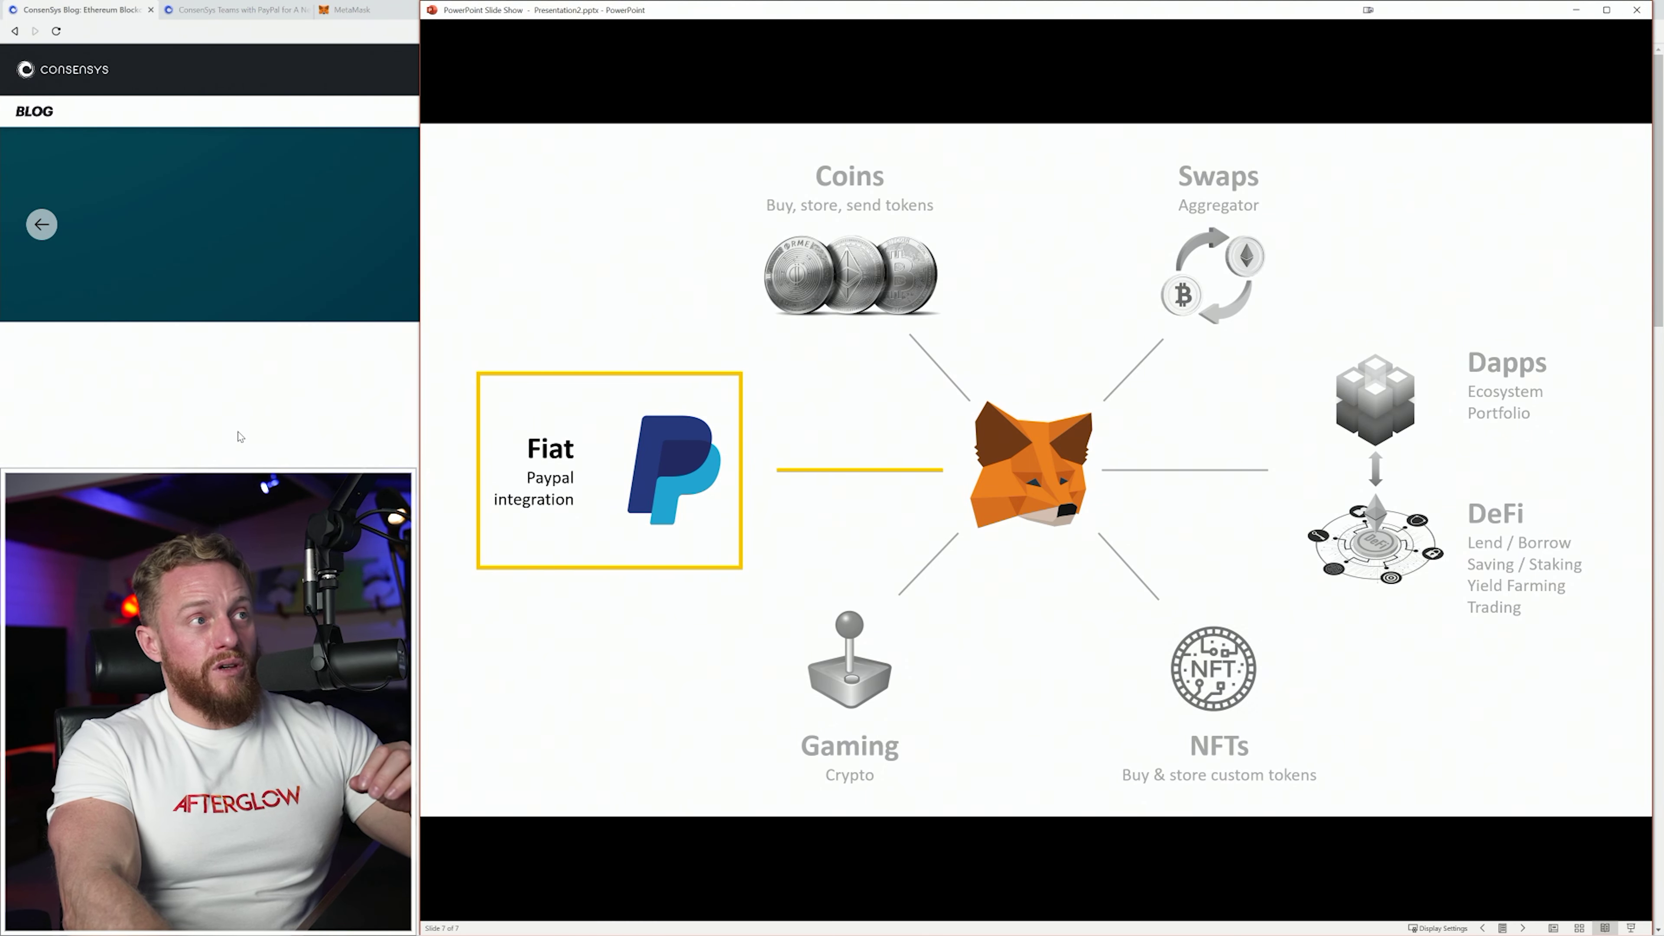
left_click(240, 437)
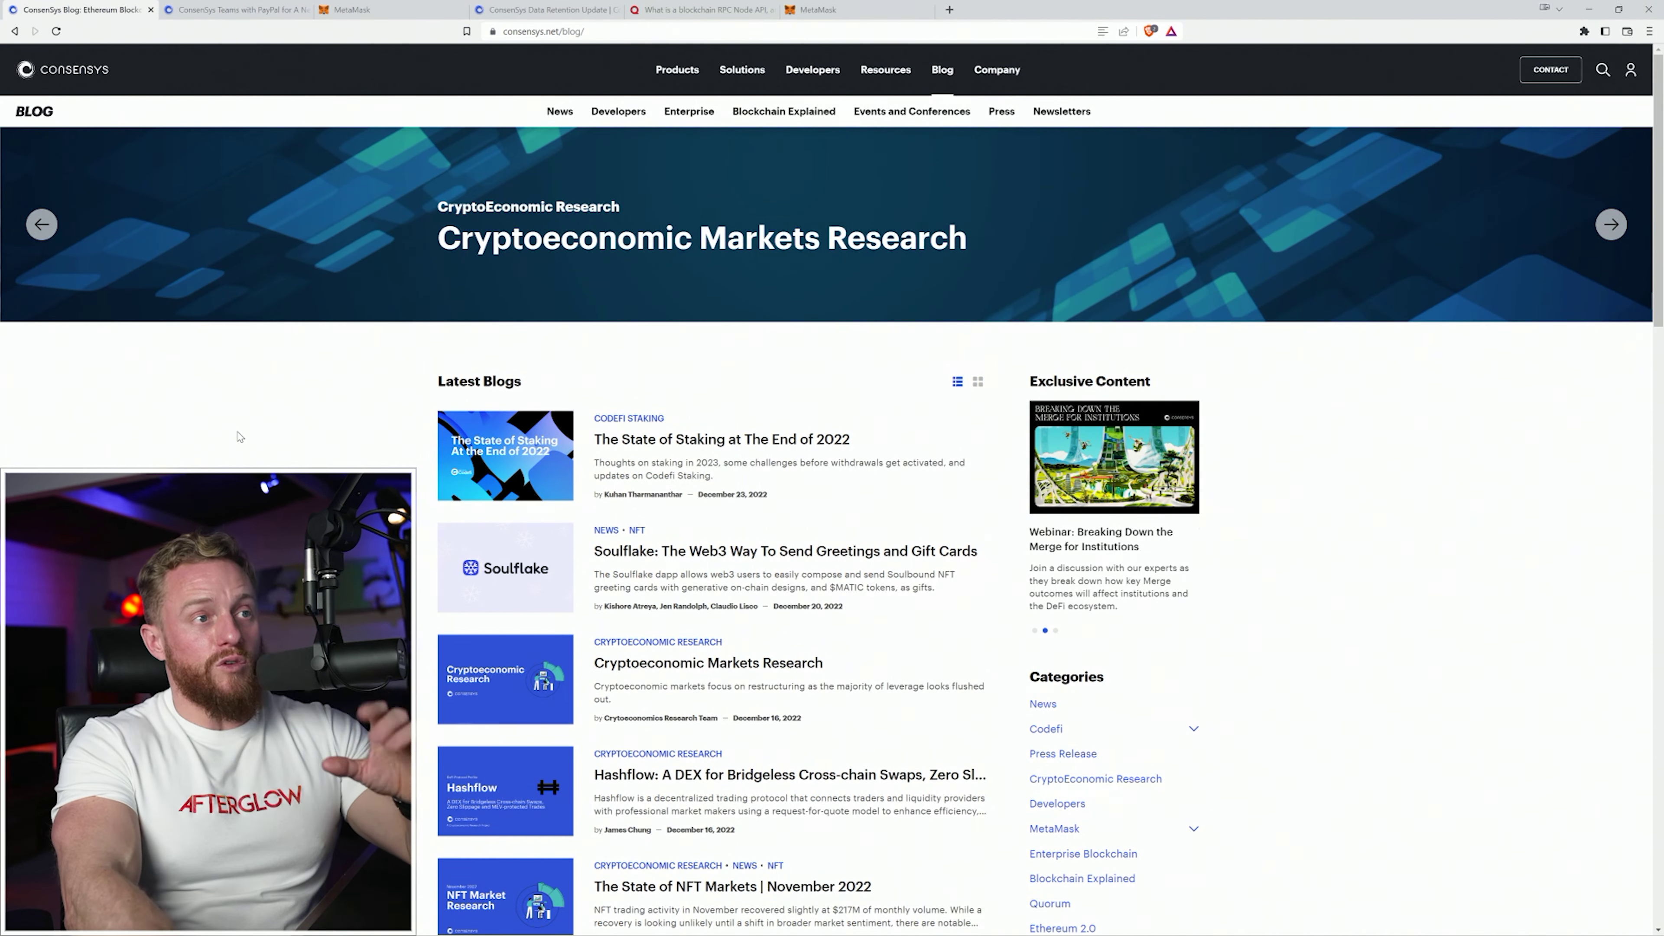
In the PayPal press release, highlight the sentence saying U.S. MetaMask users can buy ETH with PayPal.
scroll(241, 436, "down", 5)
scroll(613, 521, "down", 4)
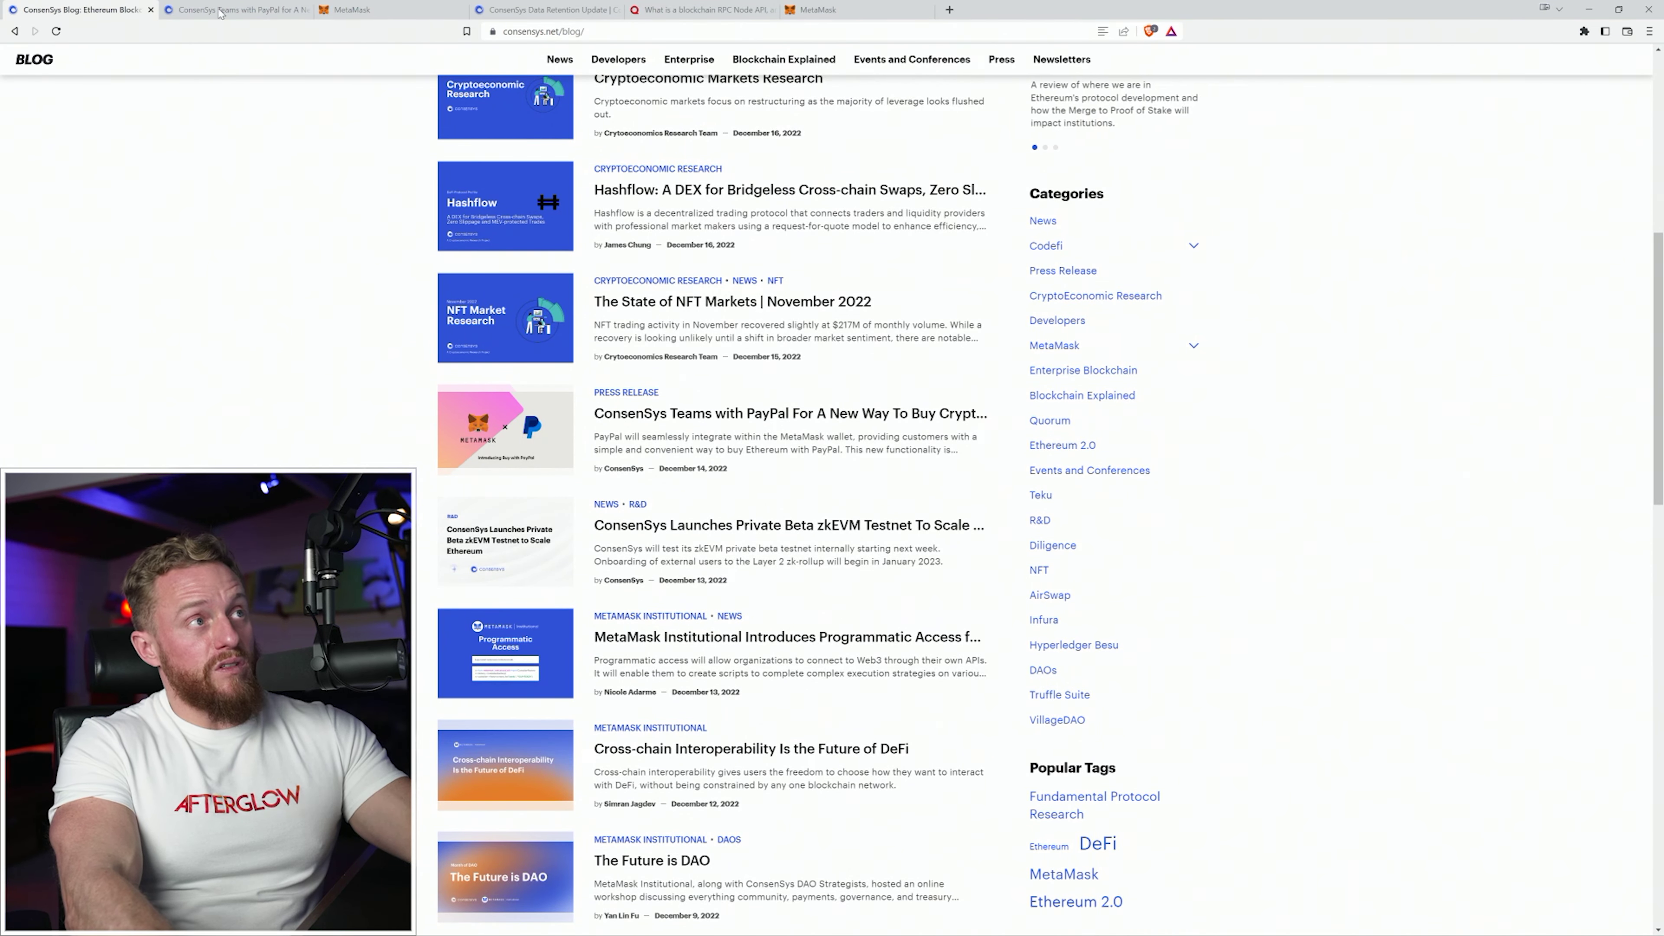
left_click(233, 6)
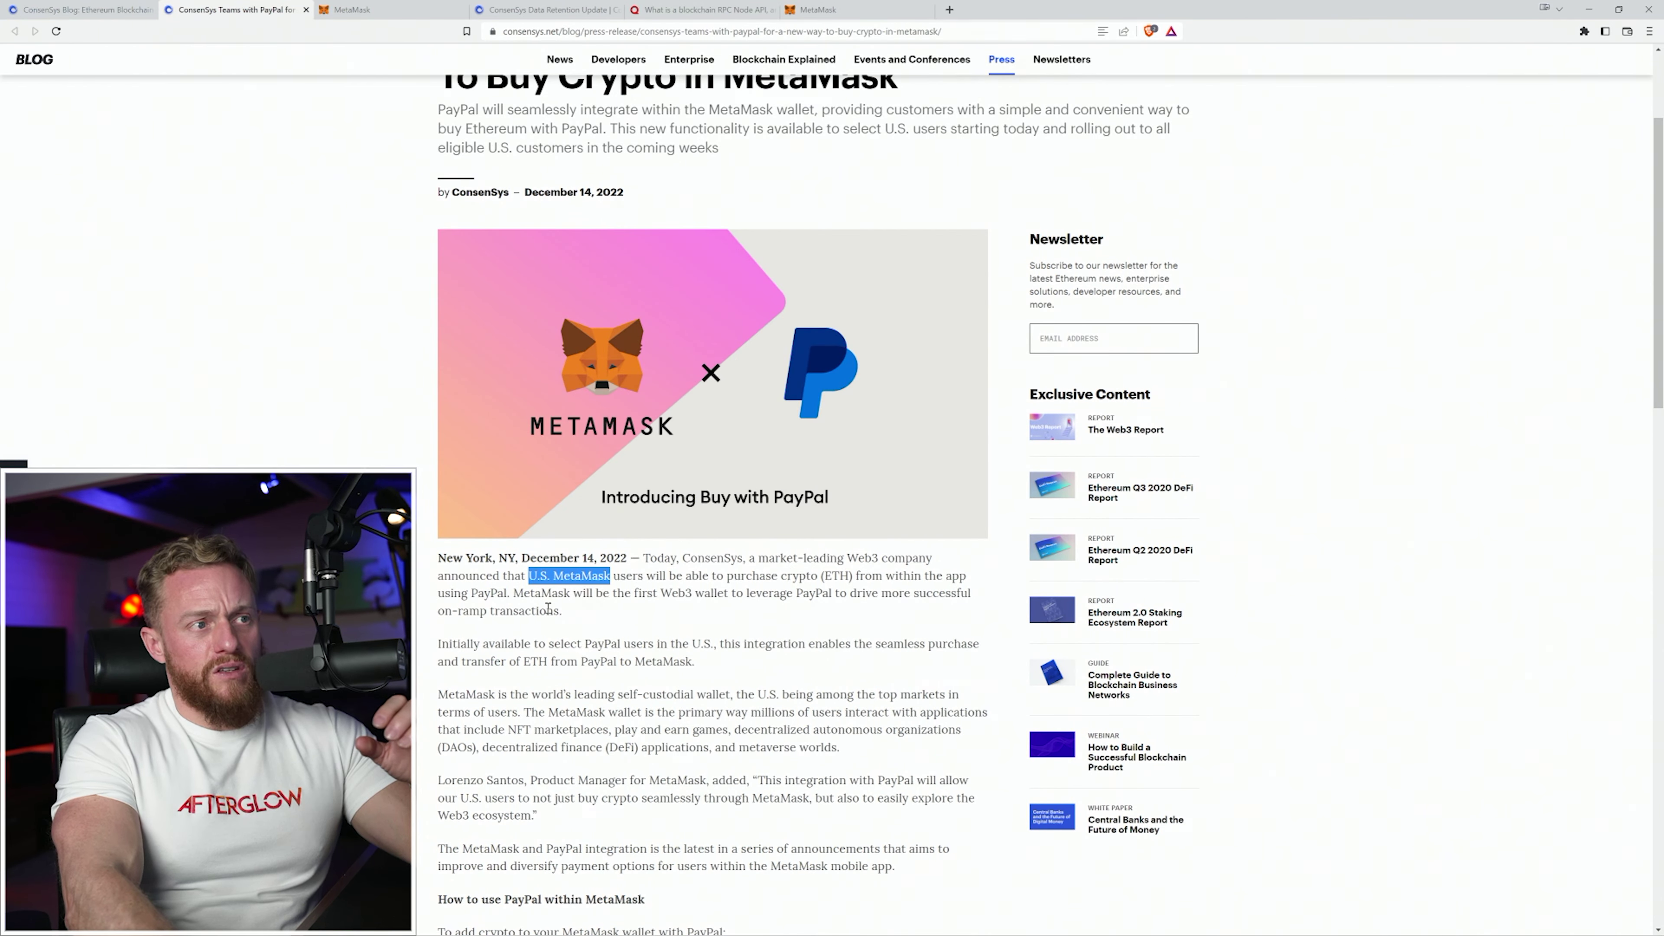
mouse_move(530, 576)
left_mouse_down()
mouse_move(916, 577)
mouse_move(590, 558)
mouse_move(511, 591)
left_mouse_up()
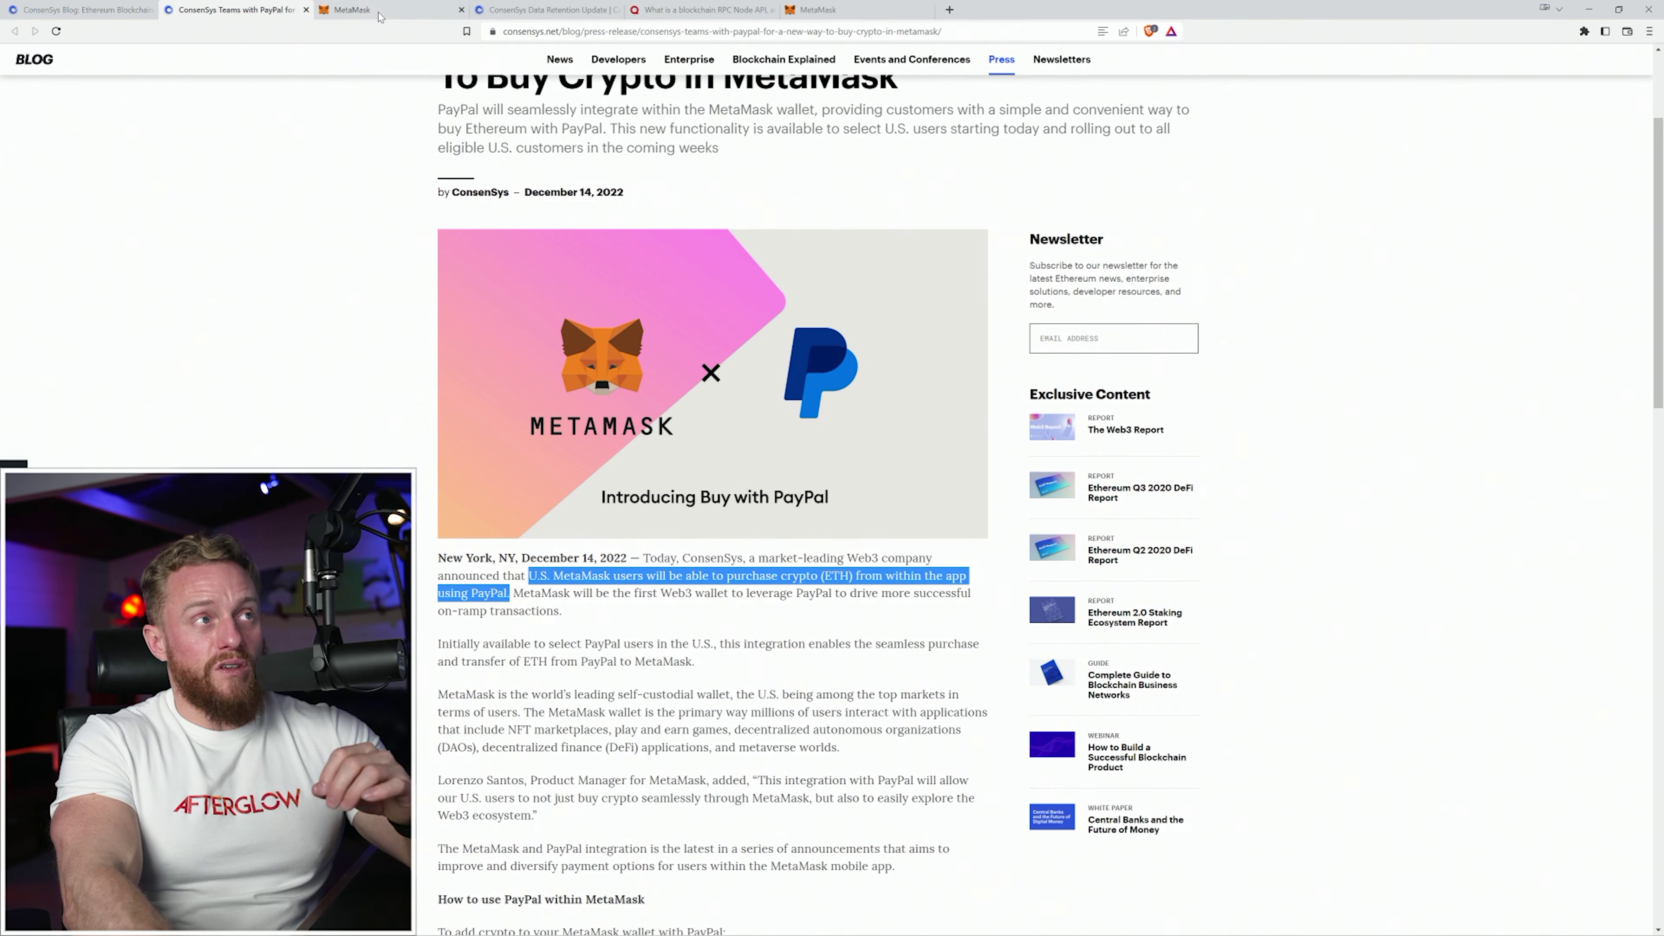
In the MetaMask wallet, bring up the Deposit ETH options from Buy.
left_click(389, 14)
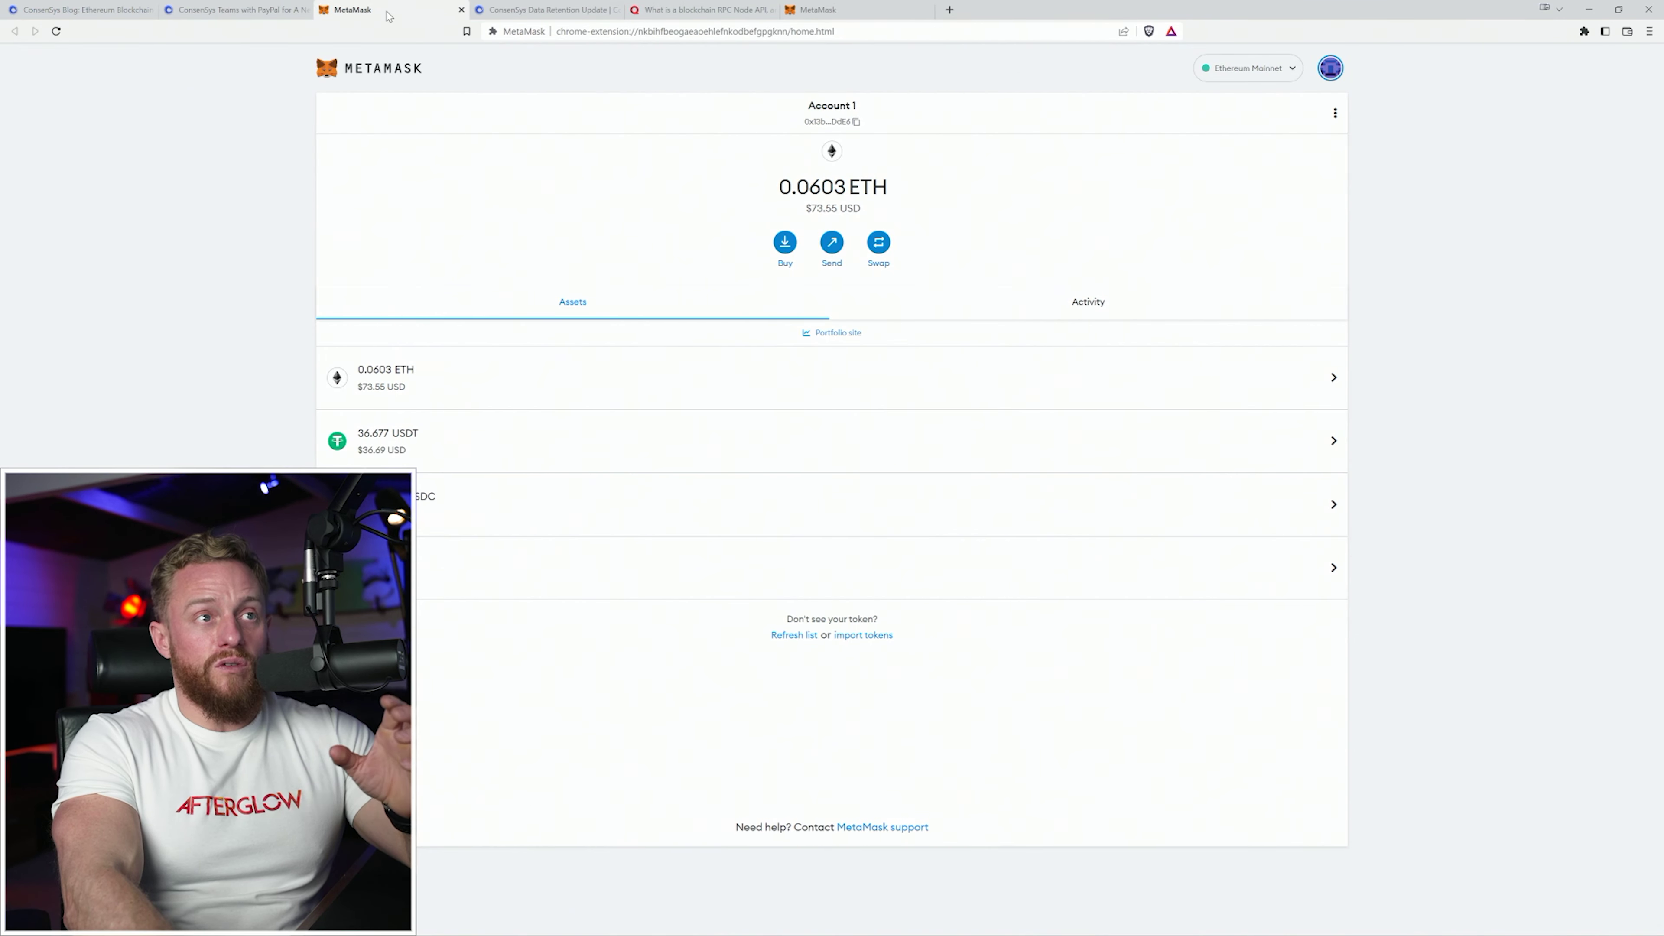
left_click(785, 245)
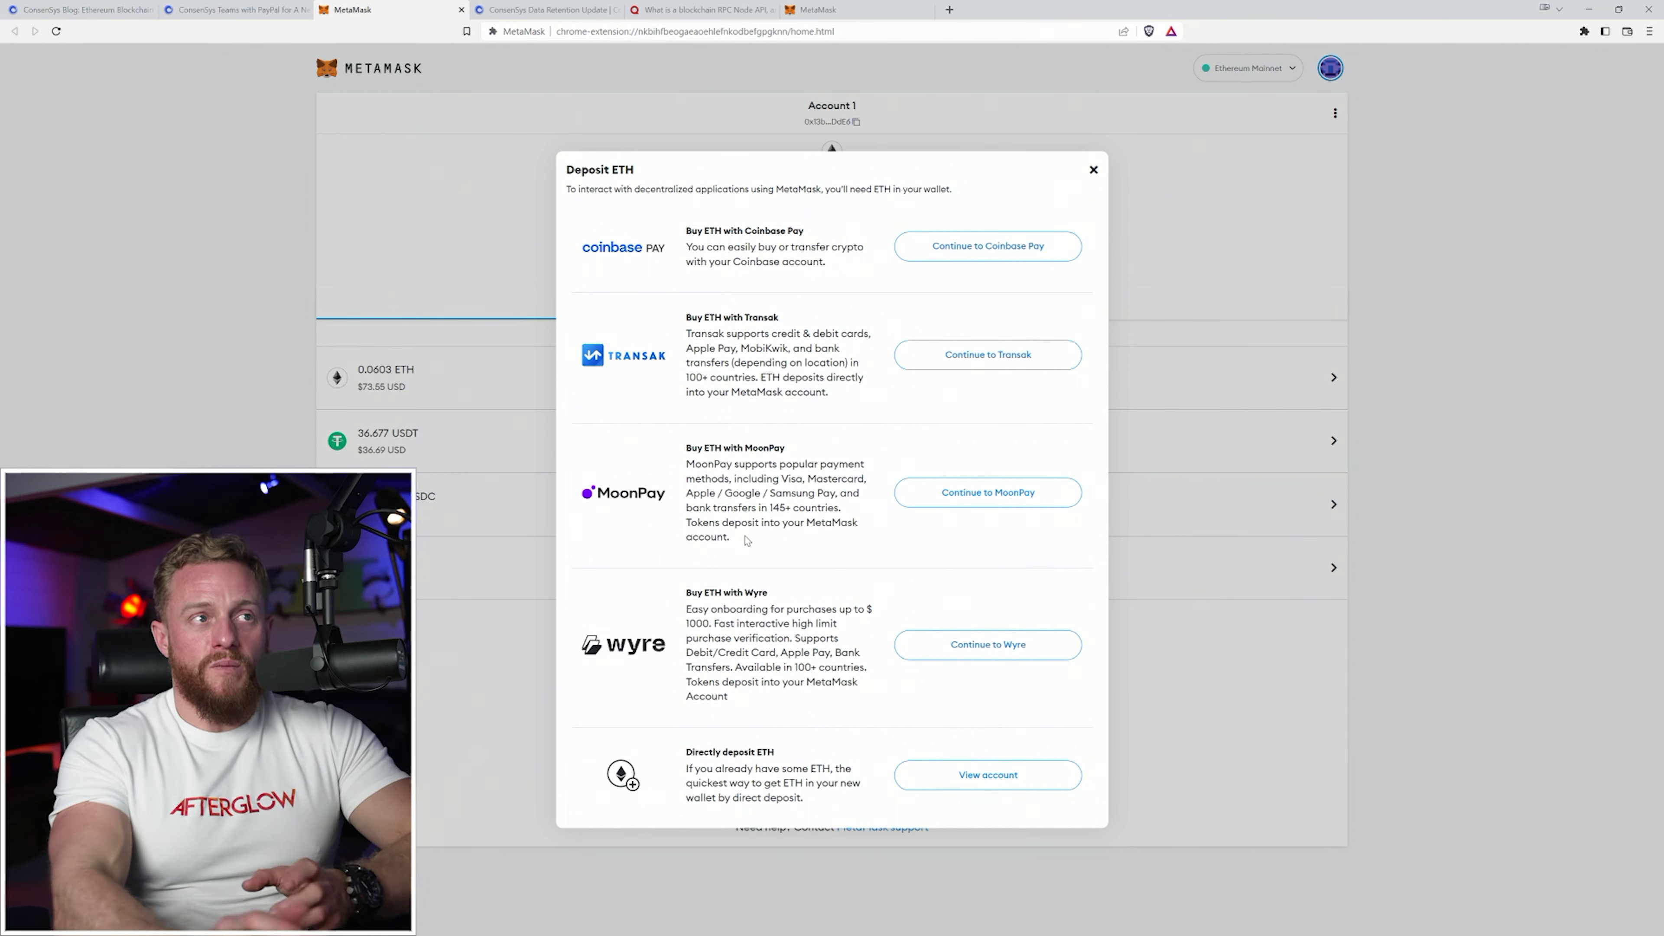
left_click(1094, 171)
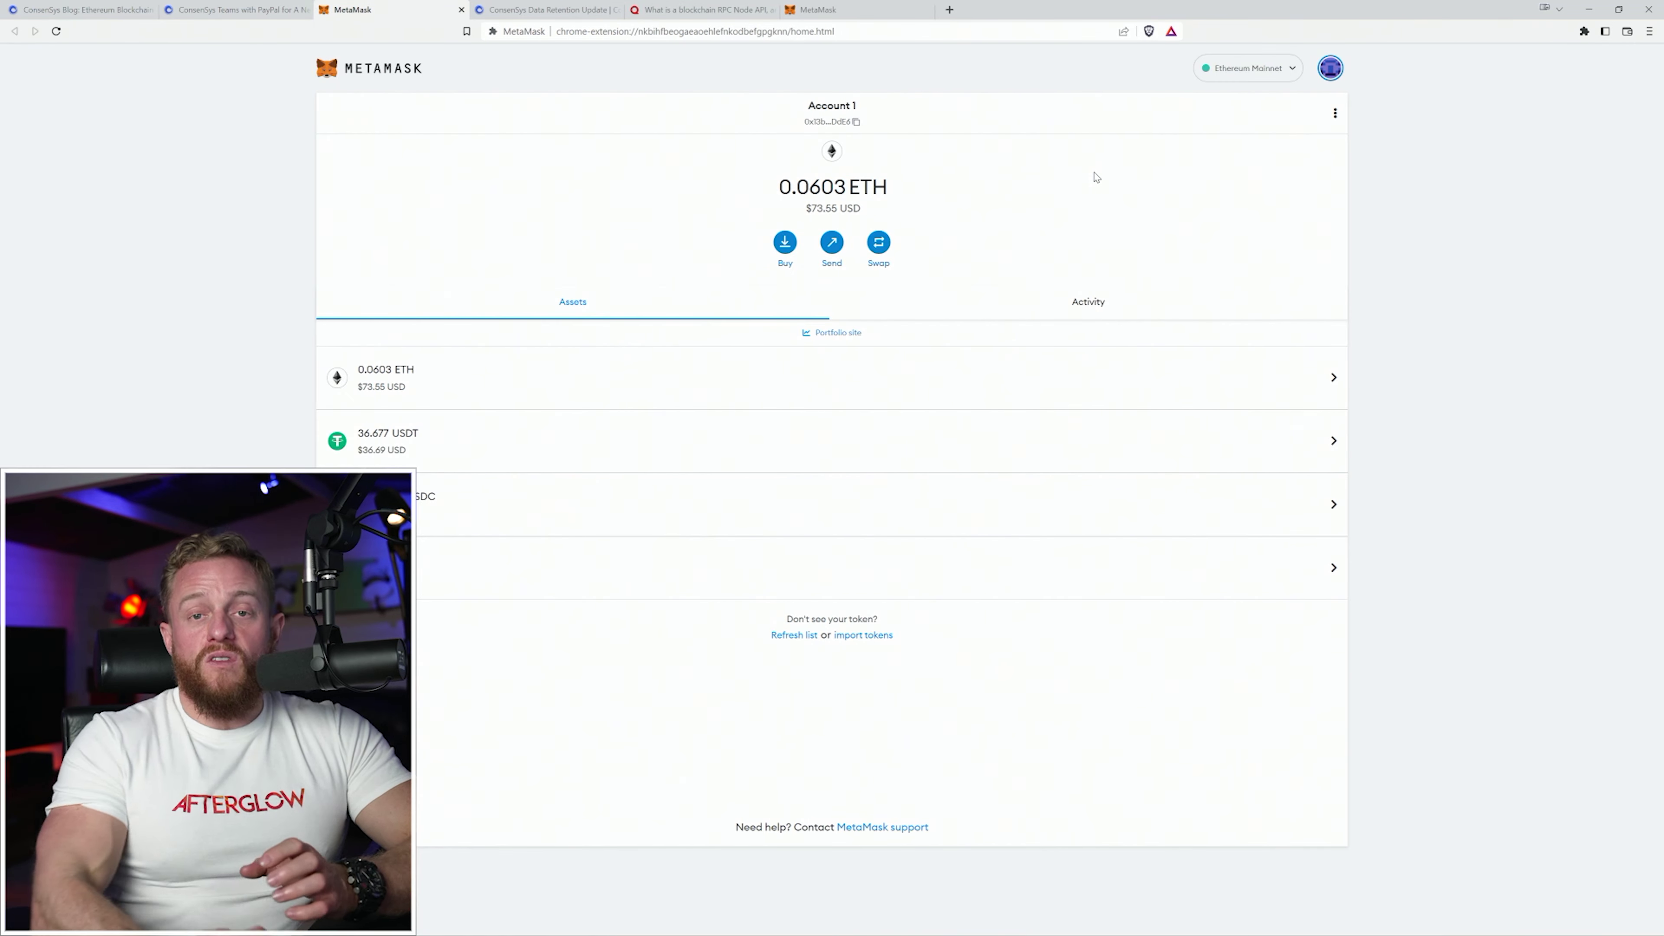